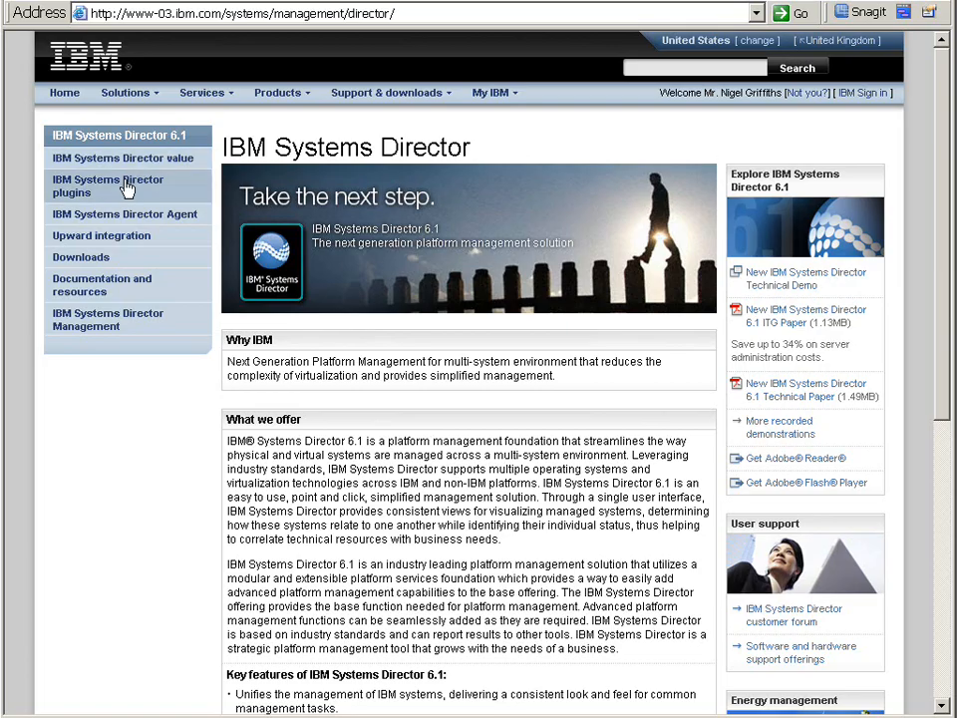
Step: Open the Systems Director Downloads page and follow the link to select a platform and download IBM Systems Director Server
{"action": "left_click", "coordinate": [81, 257]}
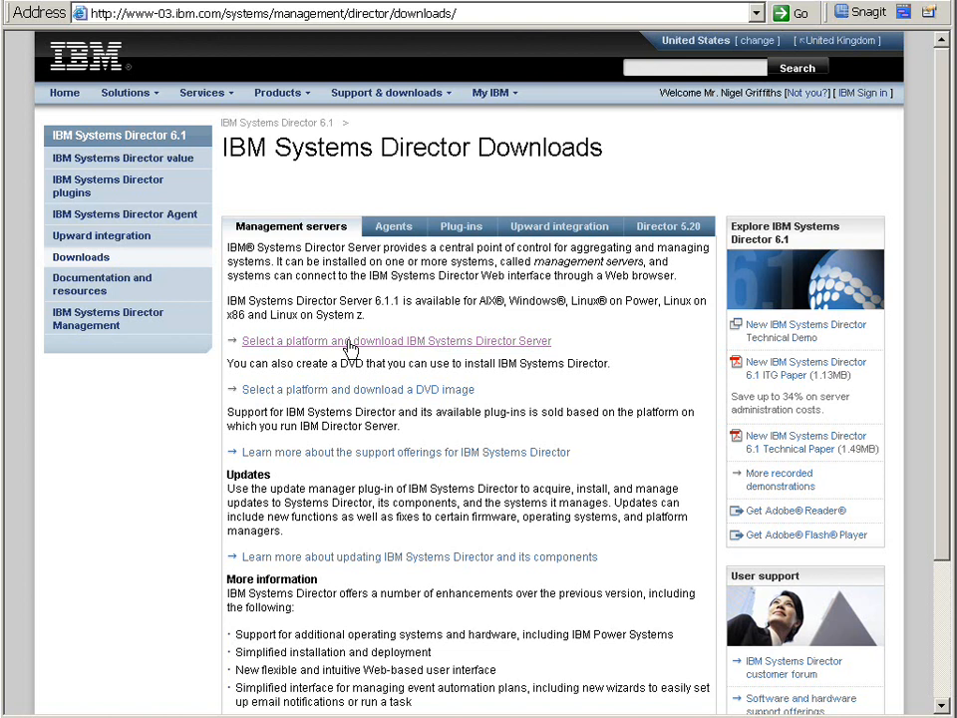
{"action": "left_click", "coordinate": [349, 344]}
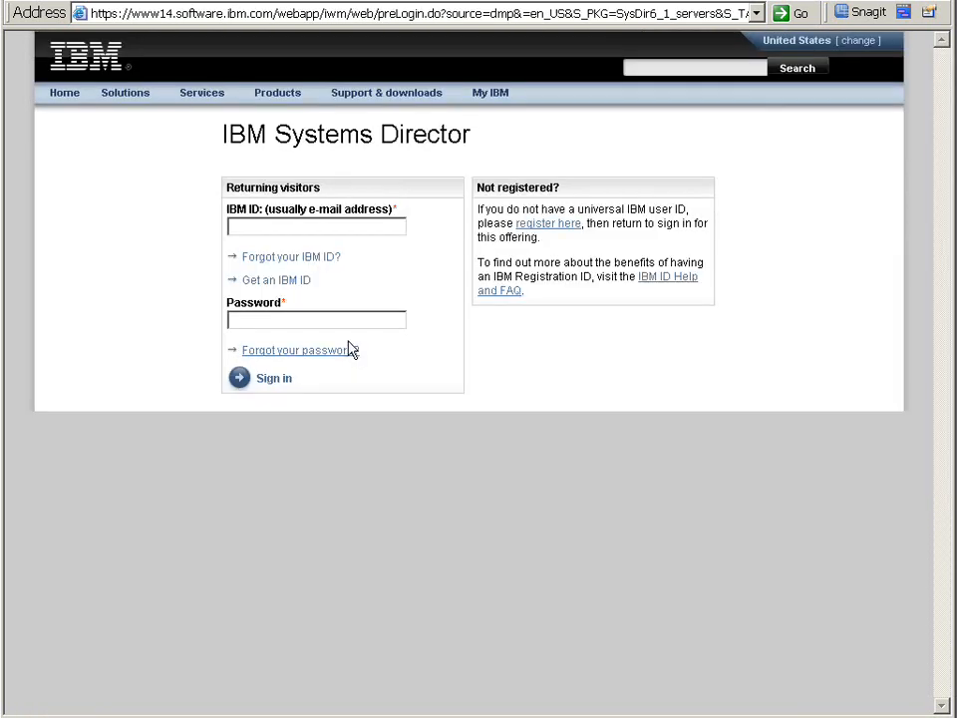
{"action": "left_click", "coordinate": [276, 227]}
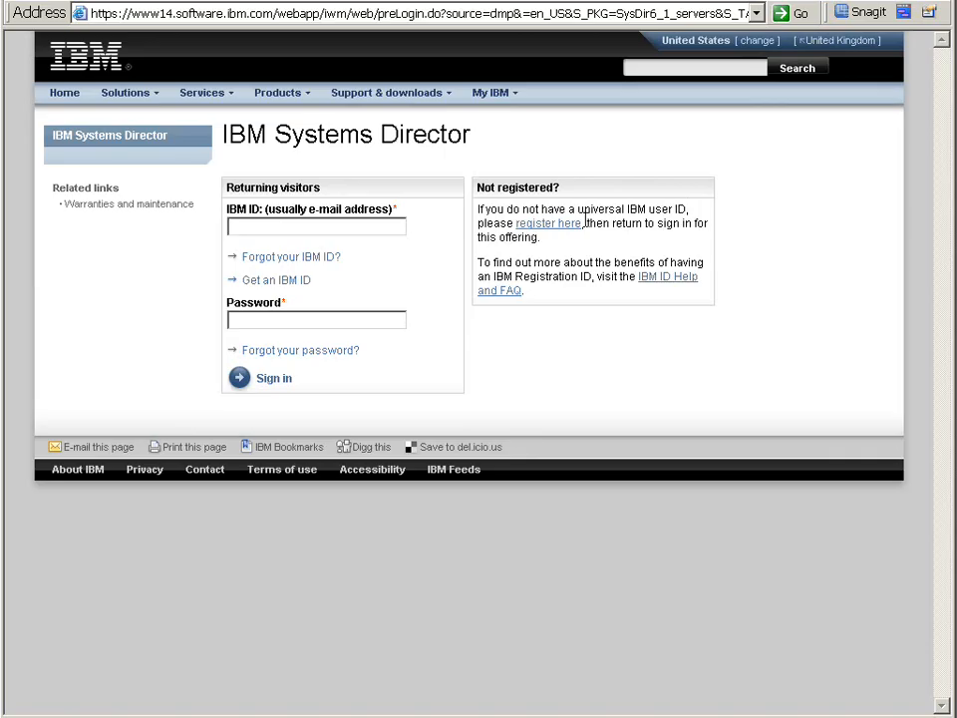
{"action": "left_click_drag", "start_coordinate": [576, 210], "coordinate": [693, 210]}
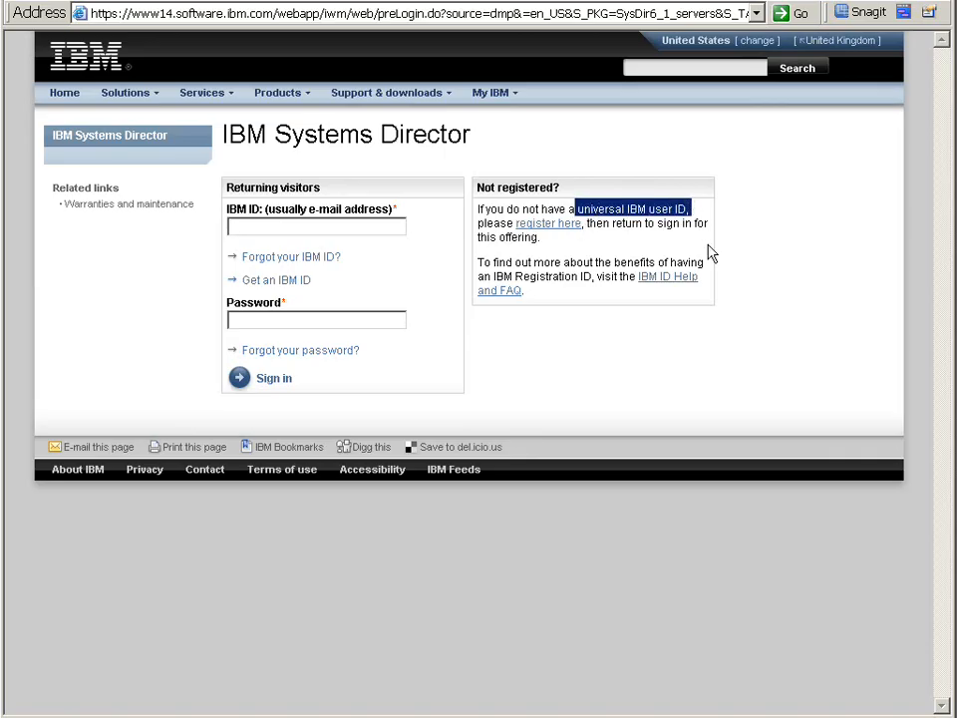
{"action": "left_click", "coordinate": [573, 243]}
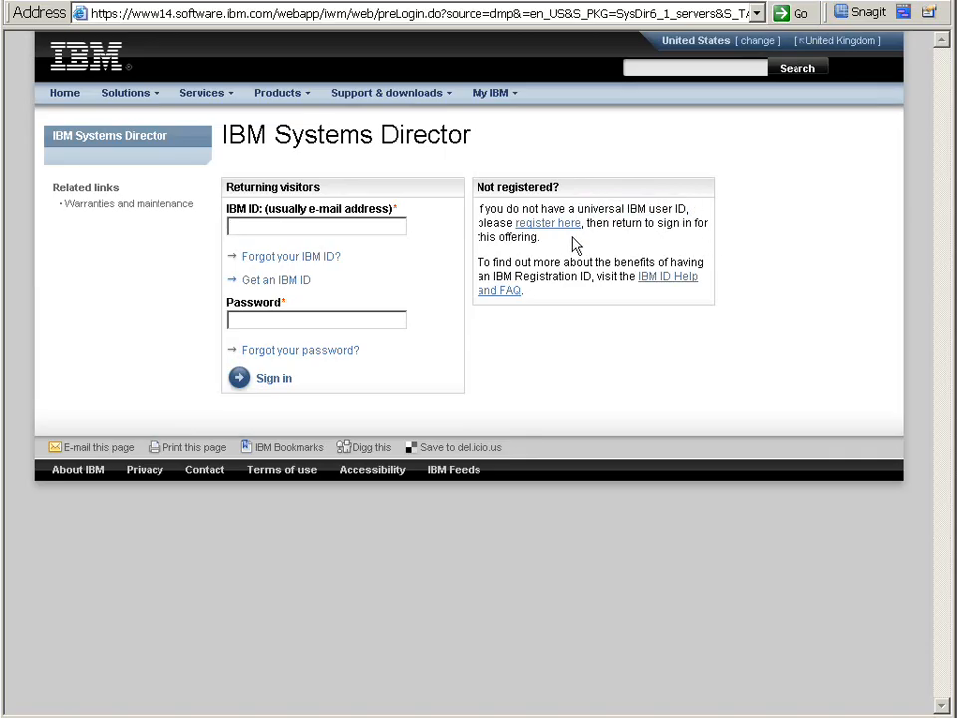
Step: Sign in with the IBM ID e-mail address and the account password
{"action": "left_click", "coordinate": [331, 226]}
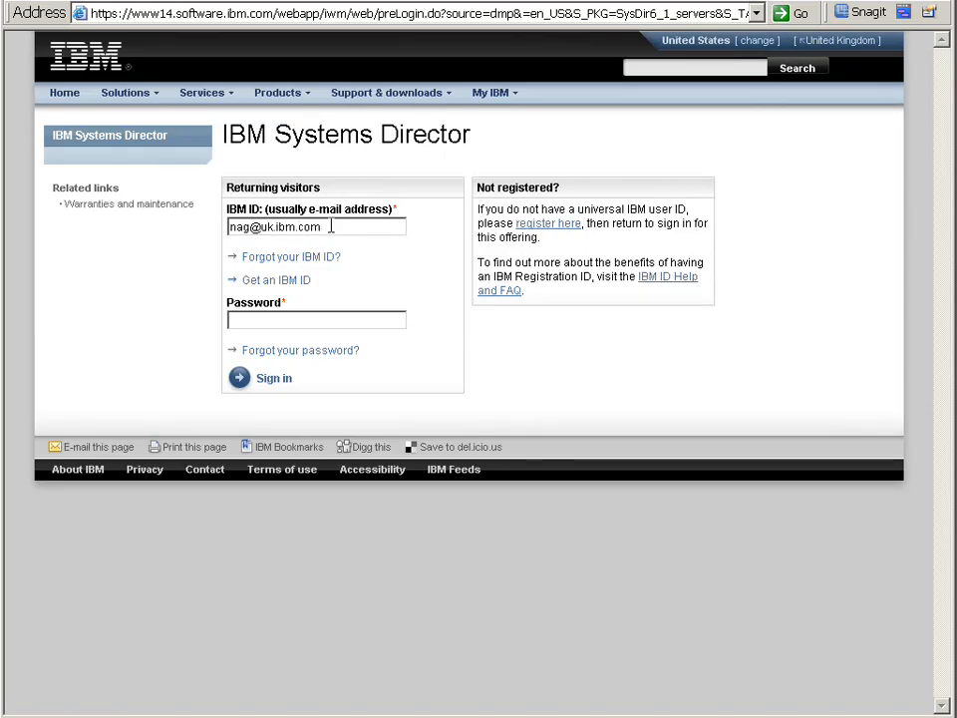
{"action": "left_click", "coordinate": [284, 323]}
{"action": "type", "text": "••••"}
{"action": "type", "text": "••"}
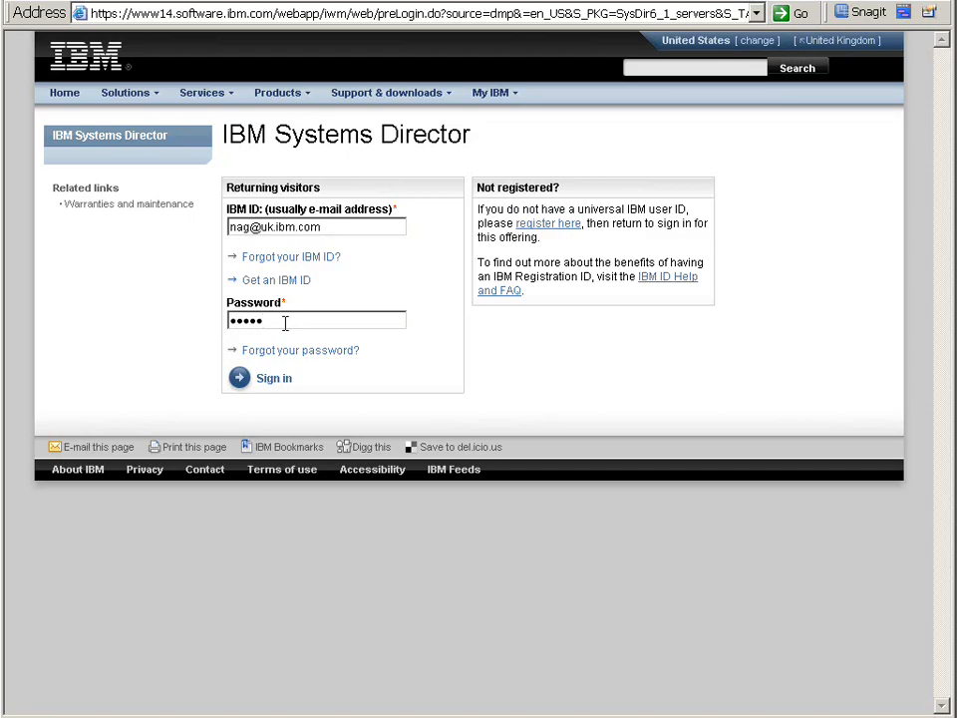
{"action": "type", "text": "•••"}
{"action": "key", "text": "Return"}
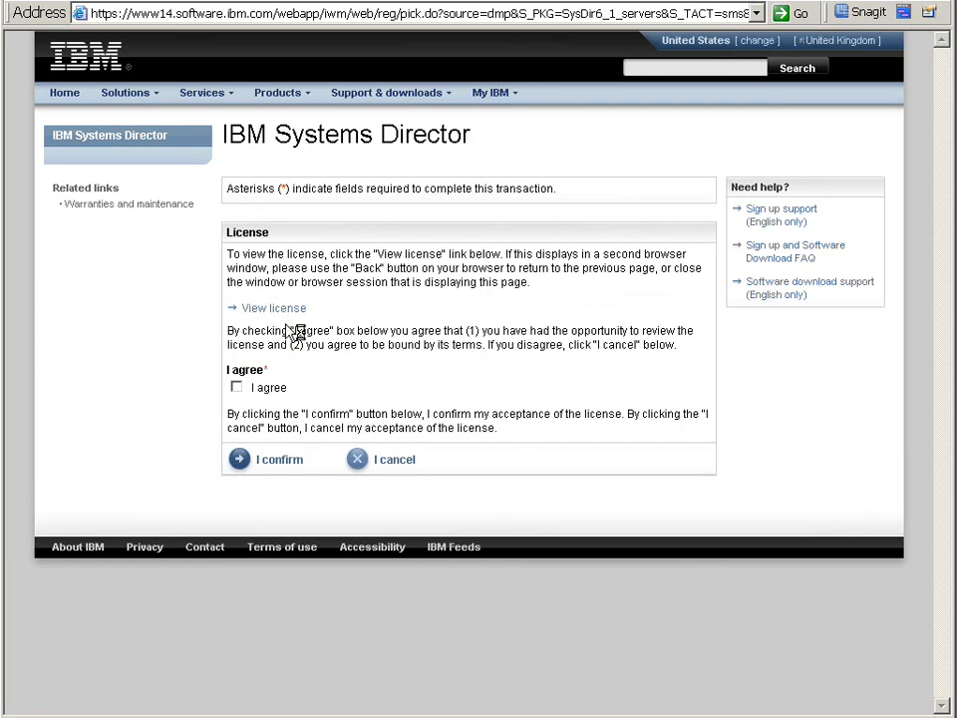
Step: Agree to the license and confirm acceptance
{"action": "left_click", "coordinate": [236, 388]}
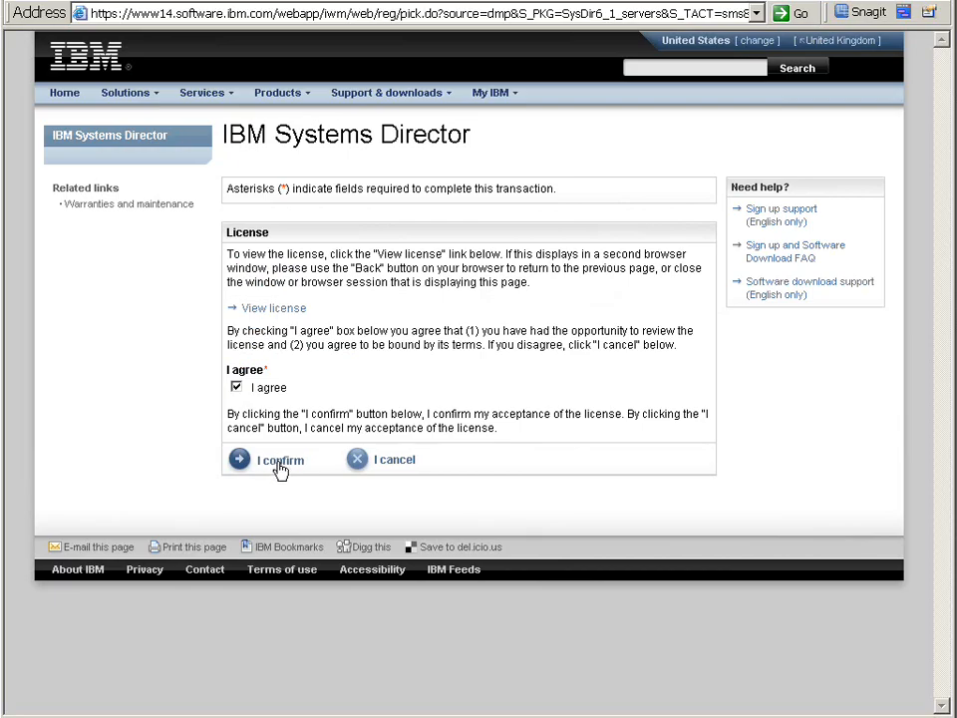
{"action": "left_click", "coordinate": [281, 462]}
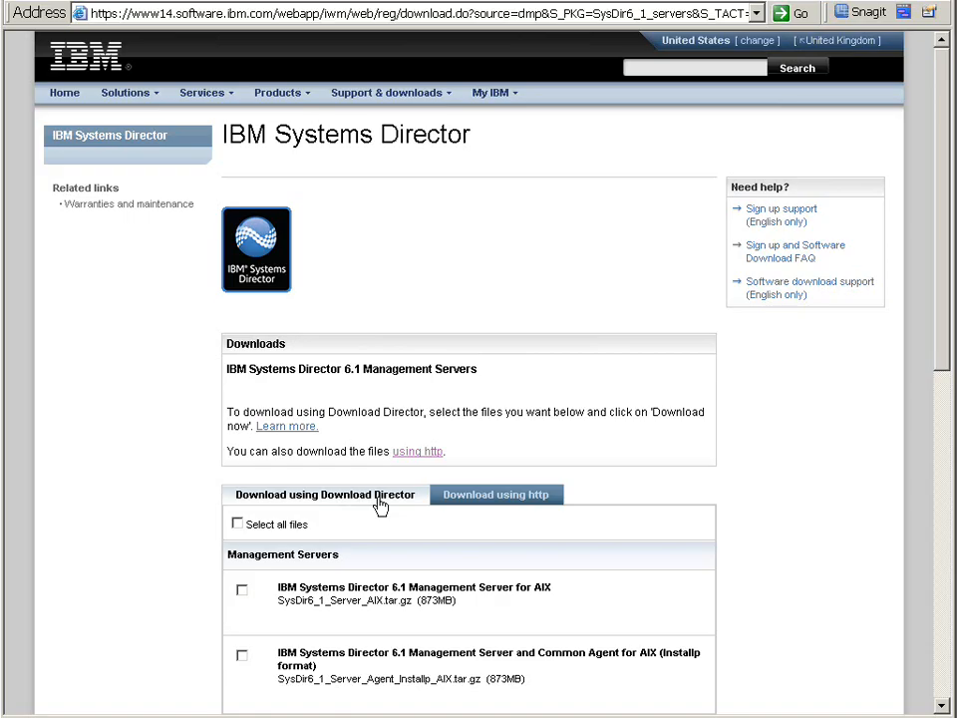
Step: Switch to downloading using http and download the Management Server and Common Agent for AIX (Installp format) package
{"action": "left_click", "coordinate": [482, 496]}
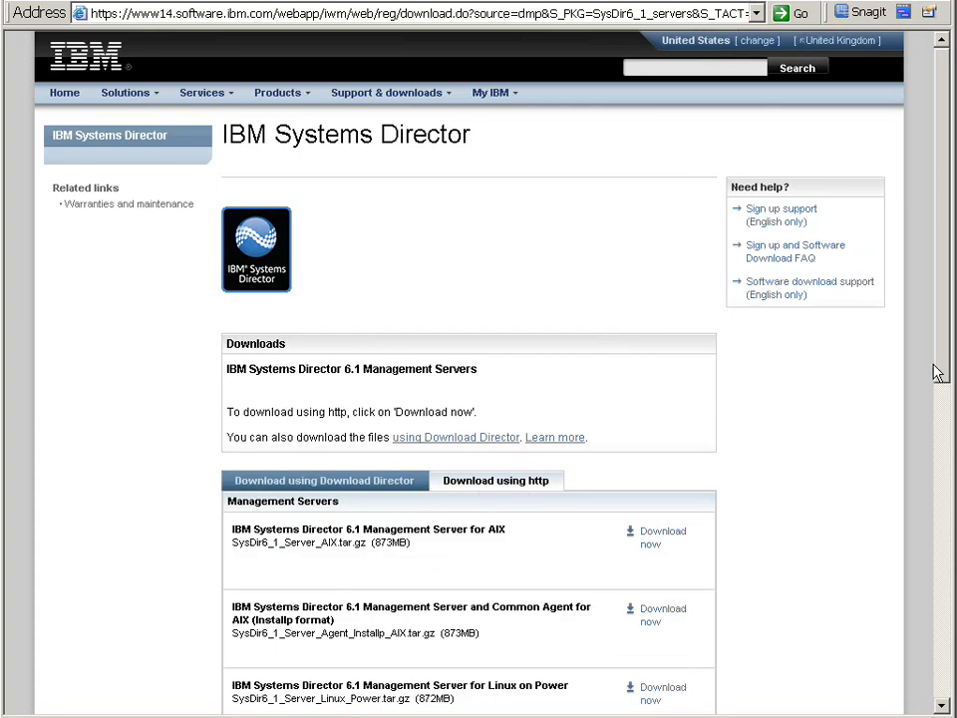
{"action": "left_click_drag", "start_coordinate": [945, 369], "coordinate": [942, 549]}
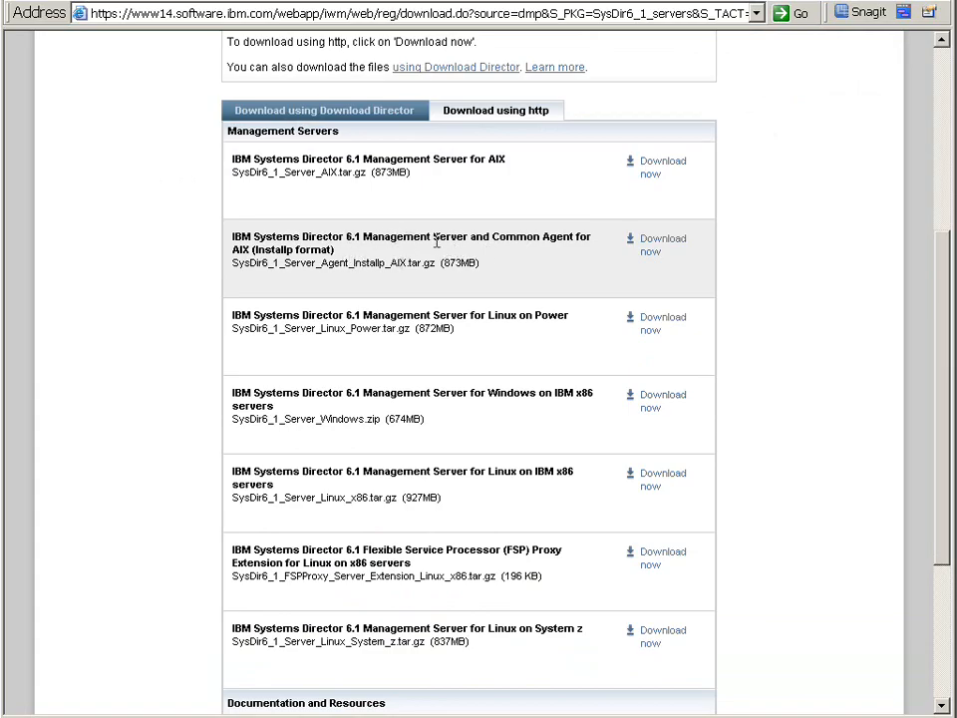
{"action": "left_click_drag", "start_coordinate": [364, 237], "coordinate": [574, 237]}
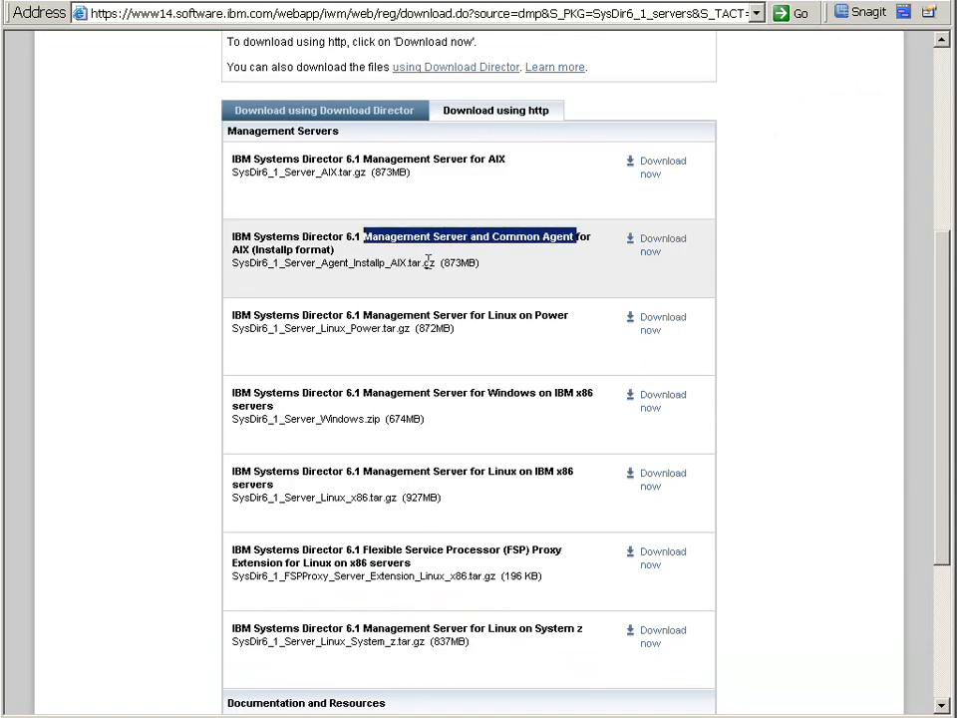
{"action": "left_click", "coordinate": [657, 251]}
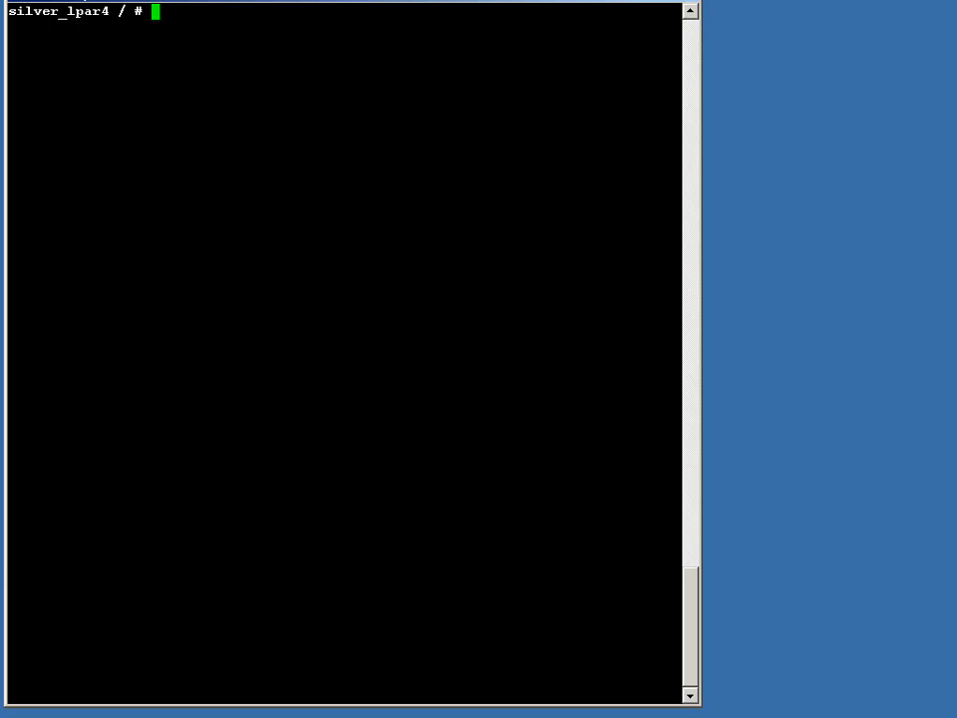
Step: Check the AIX service level with oslevel -s and the paging space with lsps -a
{"action": "type", "text": "oslevel -"}
{"action": "type", "text": "s"}
{"action": "key", "text": "Return"}
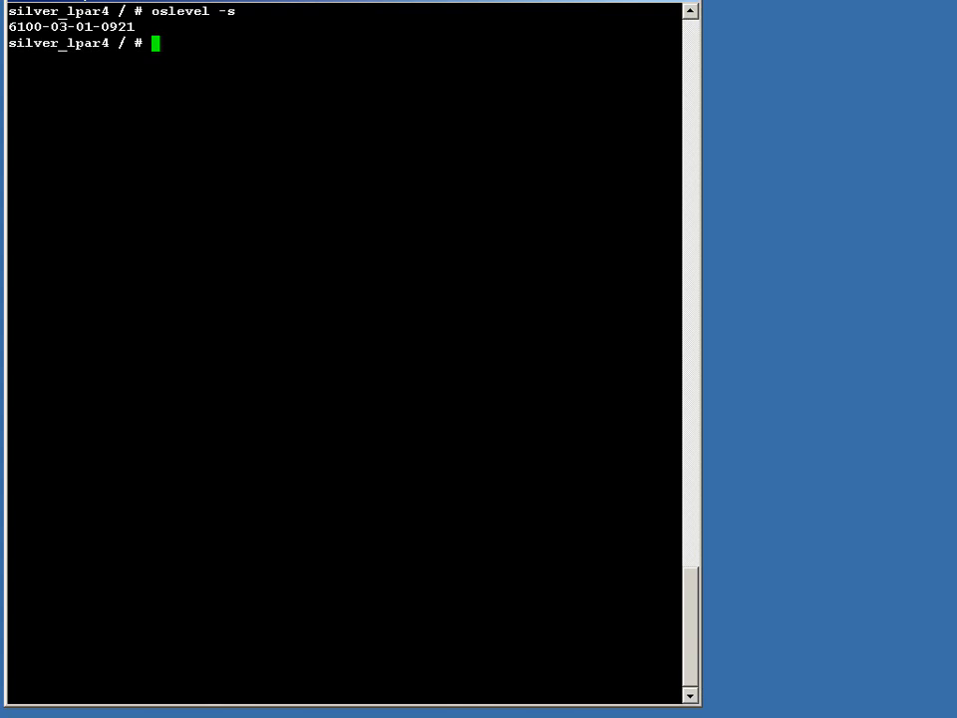
{"action": "type", "text": "lsps -a"}
{"action": "key", "text": "Return"}
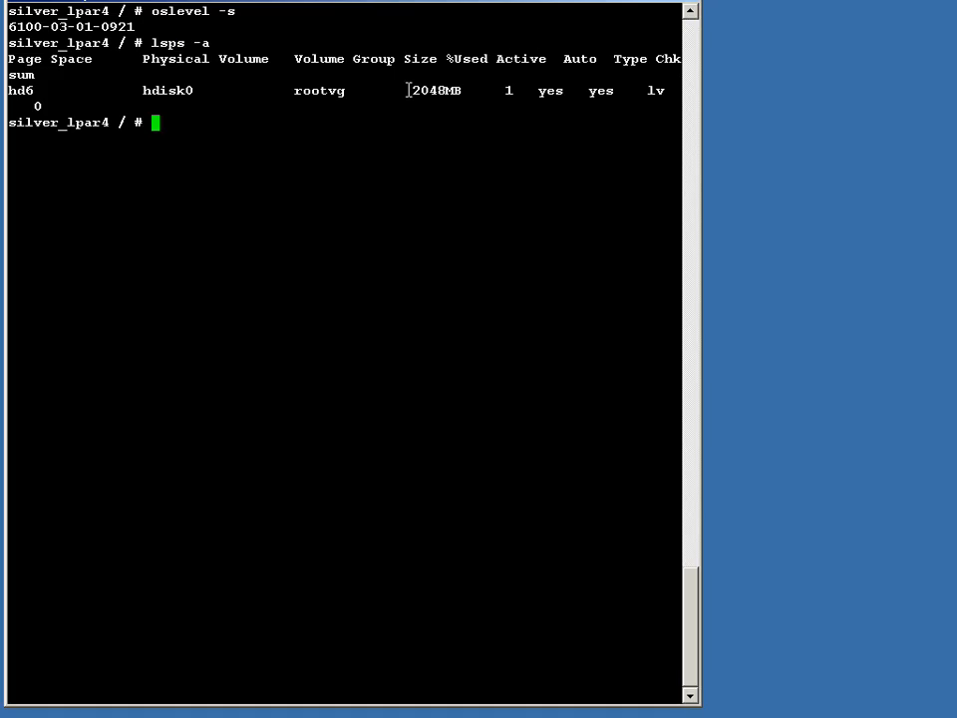
Step: Show file system sizes and free space in gigabytes with df -g and inspect the root, /home and /opt rows
{"action": "left_click_drag", "start_coordinate": [406, 89], "coordinate": [464, 91]}
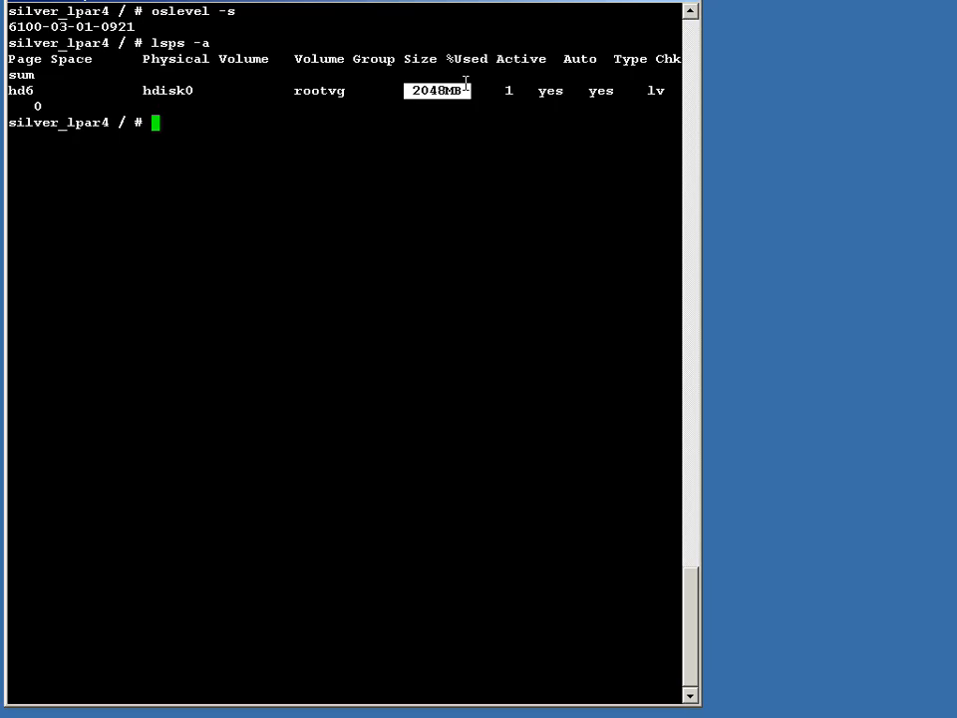
{"action": "type", "text": "df -g"}
{"action": "key", "text": "Return"}
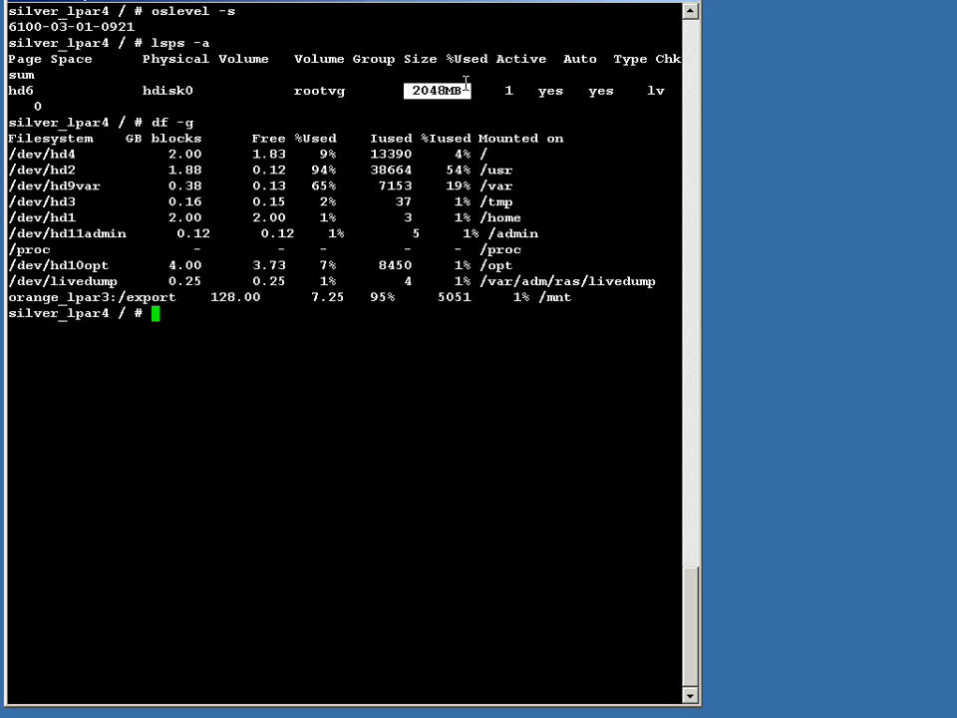
{"action": "left_click", "coordinate": [143, 149]}
{"action": "left_click_drag", "start_coordinate": [142, 150], "coordinate": [516, 155]}
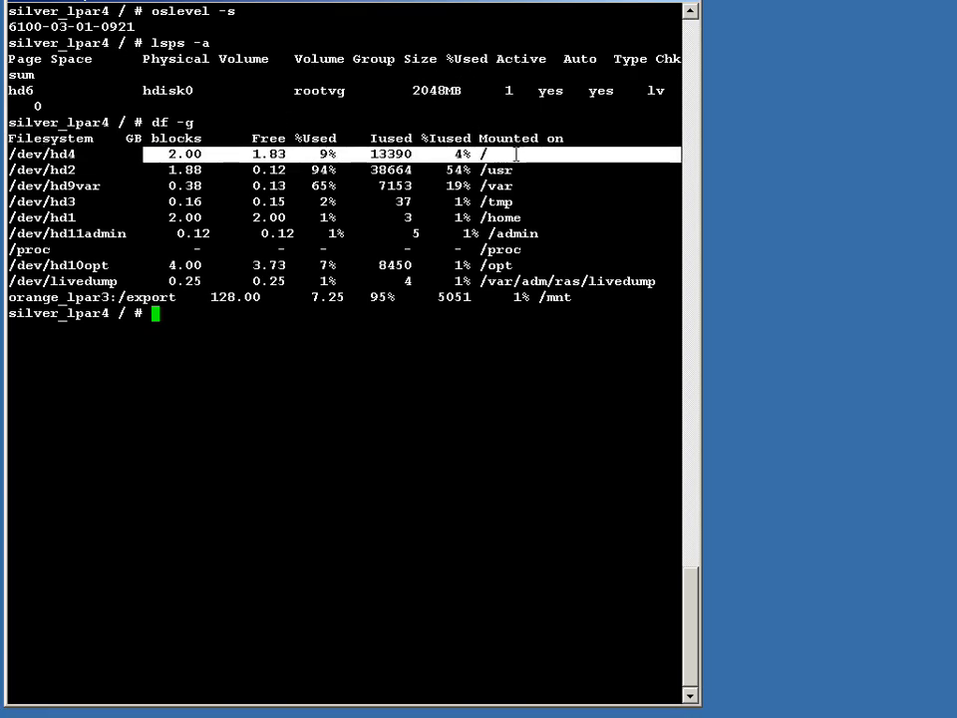
{"action": "left_click_drag", "start_coordinate": [161, 217], "coordinate": [539, 218]}
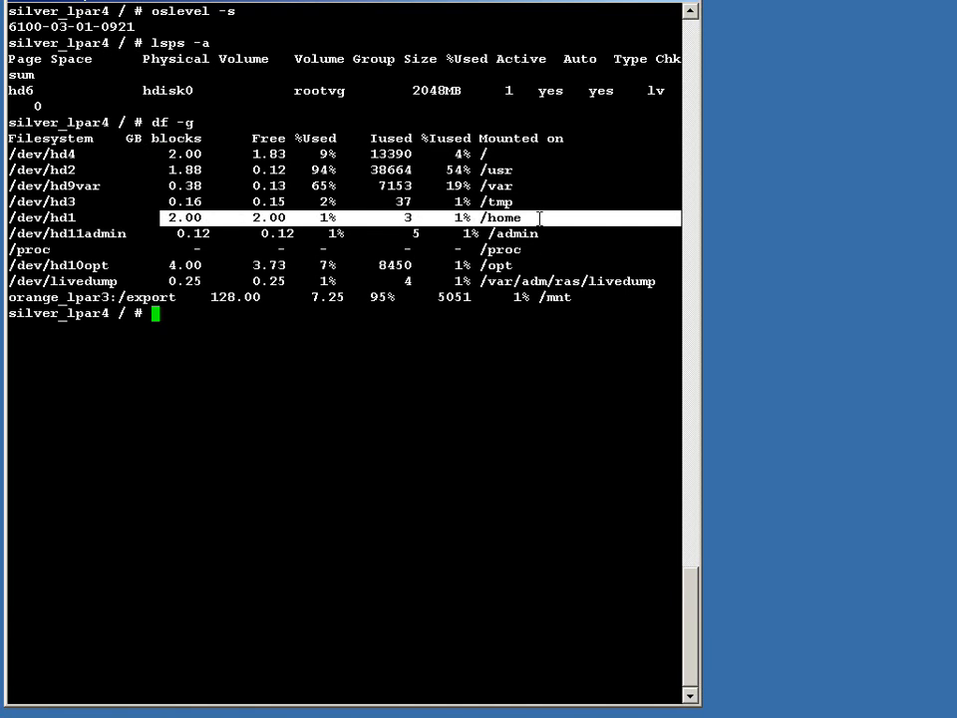
{"action": "left_click_drag", "start_coordinate": [148, 265], "coordinate": [532, 265]}
{"action": "left_click_drag", "start_coordinate": [462, 297], "coordinate": [585, 295]}
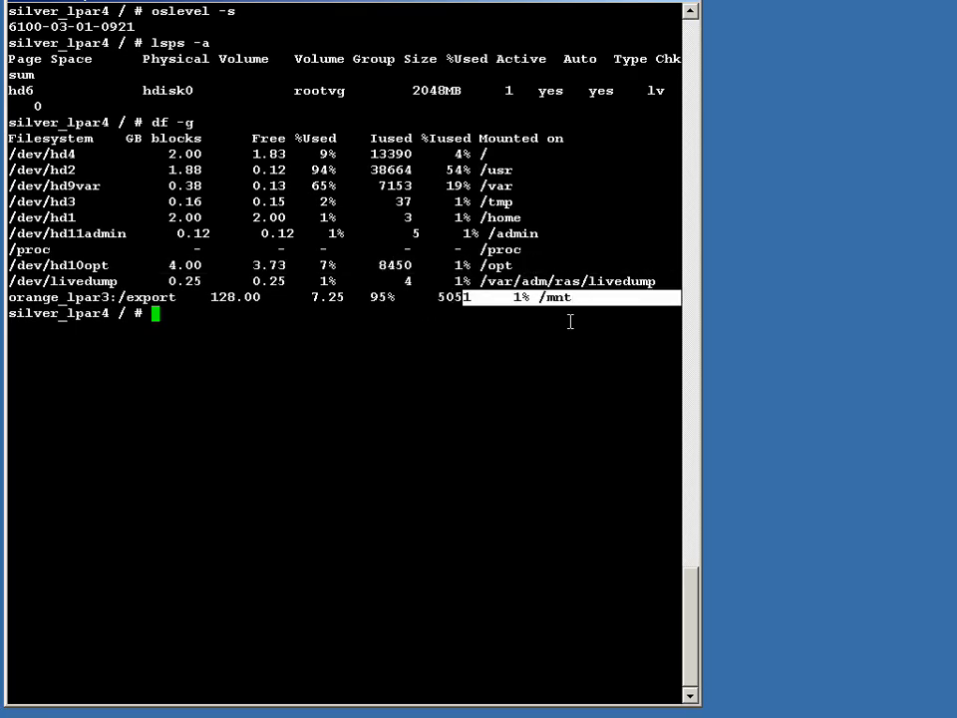
Step: Clear the terminal screen
{"action": "left_click", "coordinate": [549, 346]}
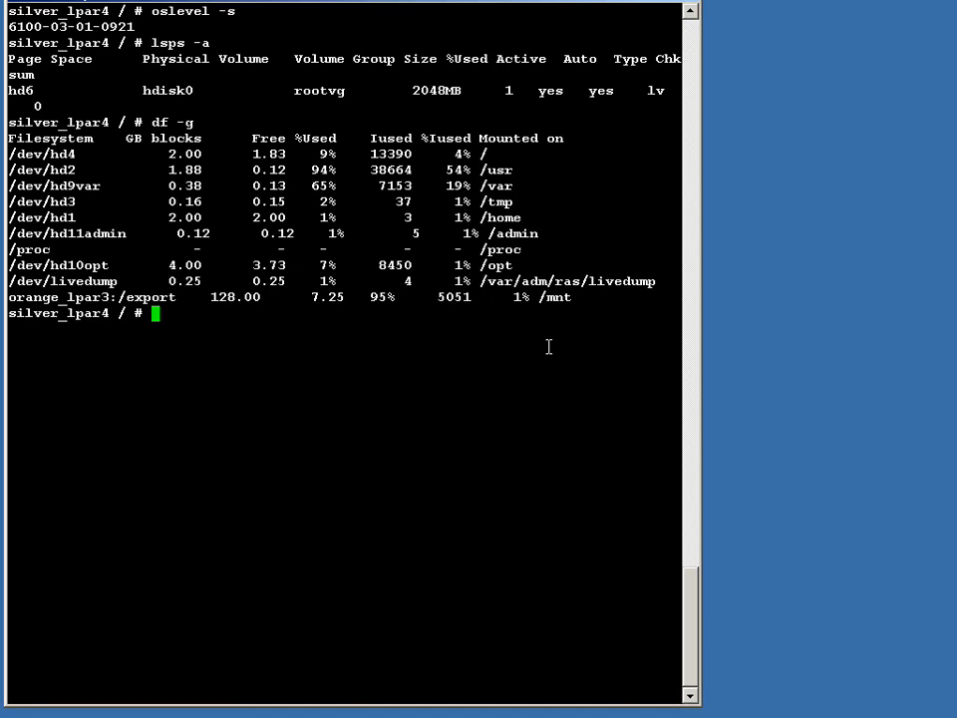
{"action": "key", "text": "Return"}
{"action": "key", "text": "Return"}
{"action": "key", "text": "Return"}
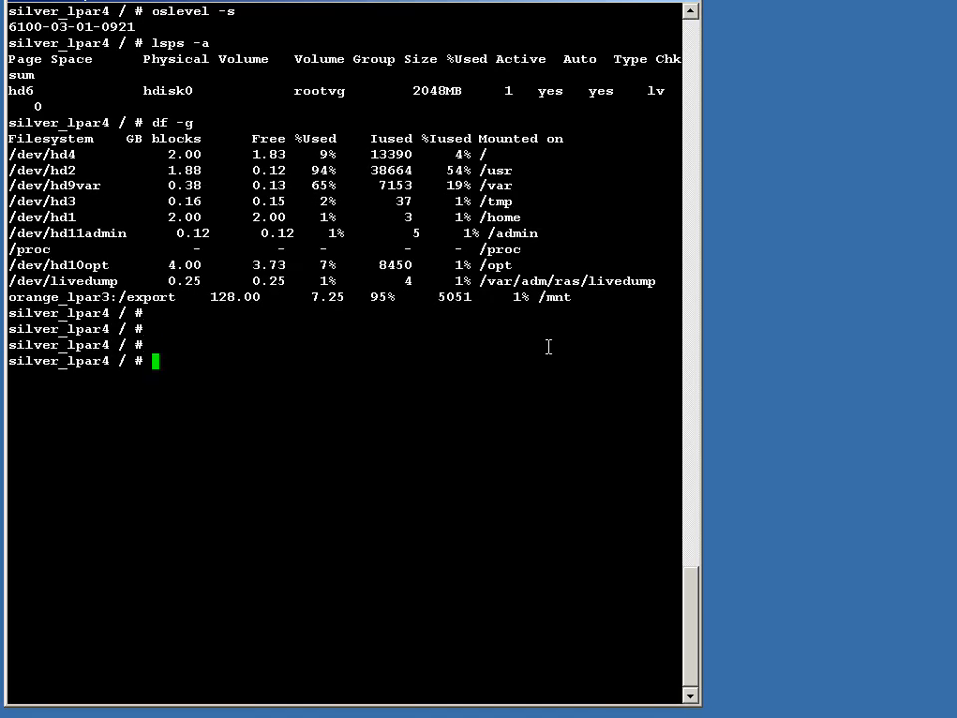
{"action": "type", "text": "clear"}
{"action": "key", "text": "Return"}
Step: List installed filesets matching director with lslpp -L | grep -i director
{"action": "key", "text": "Escape"}
{"action": "key", "text": "k"}
{"action": "key", "text": "w"}
{"action": "key", "text": "w"}
{"action": "key", "text": "w"}
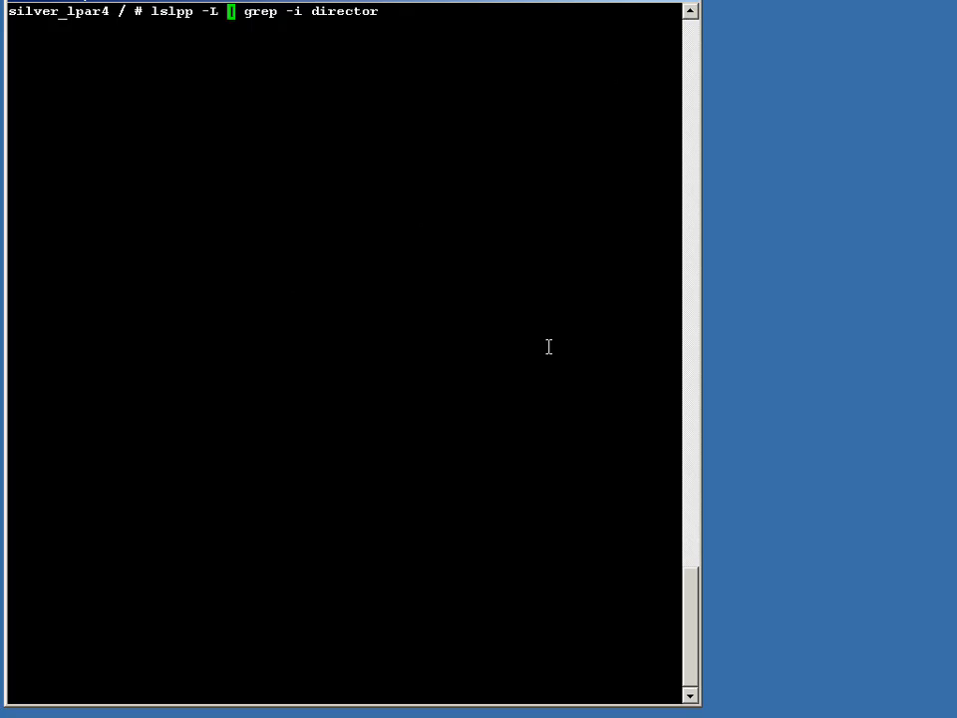
{"action": "key", "text": "Return"}
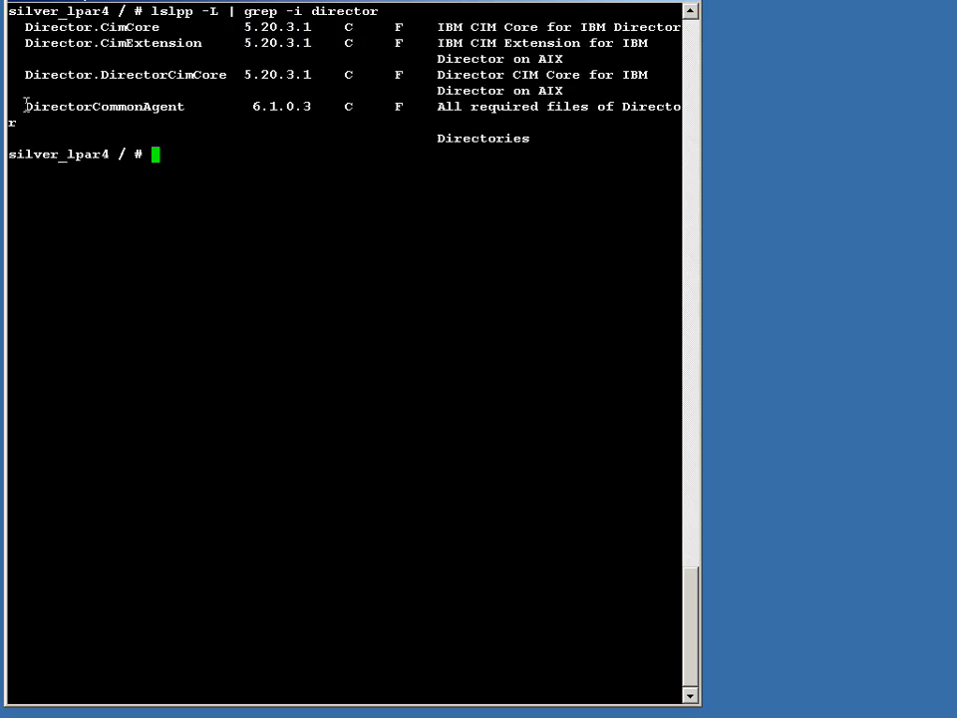
{"action": "left_click_drag", "start_coordinate": [20, 101], "coordinate": [318, 100]}
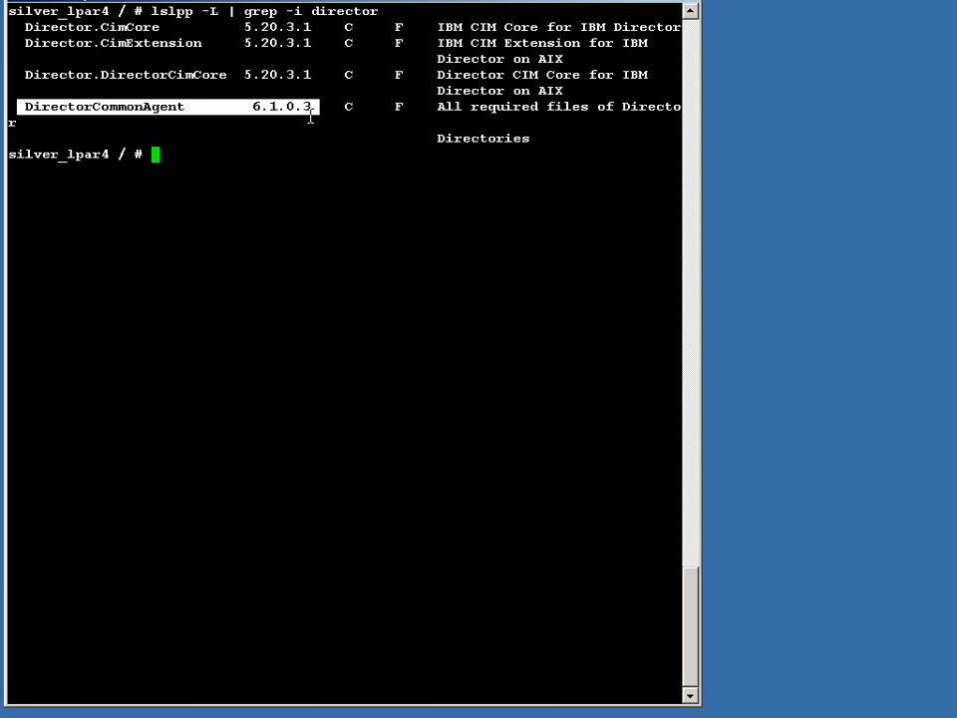
Step: Rerun the installed fileset listing filtered for expect
{"action": "key", "text": "Escape"}
{"action": "key", "text": "k"}
{"action": "key", "text": "w"}
{"action": "key", "text": "w"}
{"action": "key", "text": "w"}
{"action": "key", "text": "w"}
{"action": "key", "text": "w"}
{"action": "key", "text": "w"}
{"action": "type", "text": "w"}
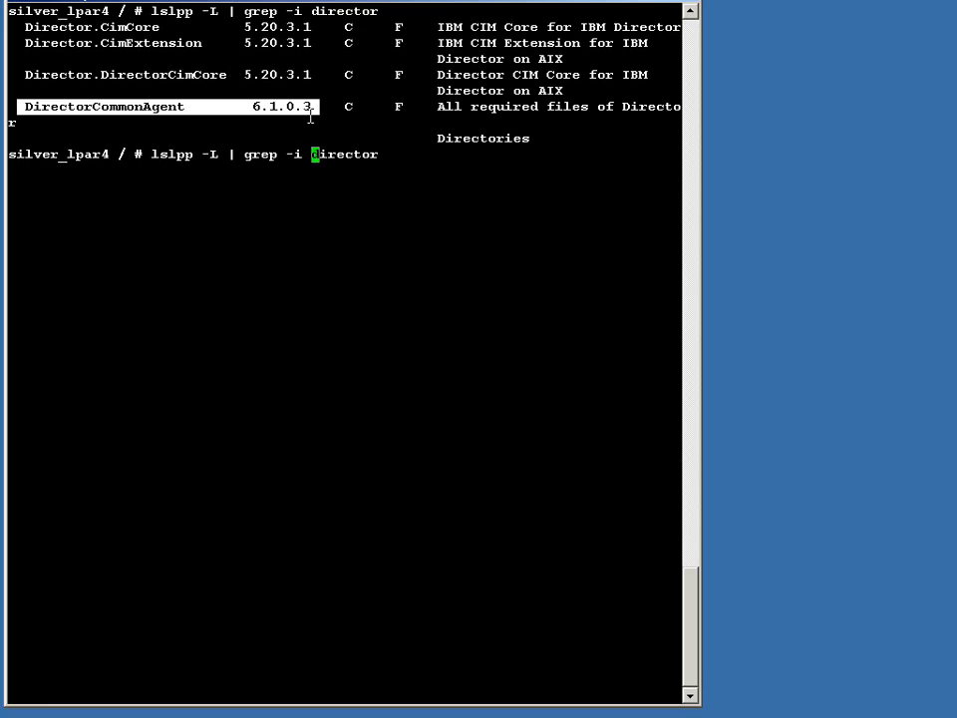
{"action": "type", "text": "cwexpect"}
{"action": "key", "text": "Return"}
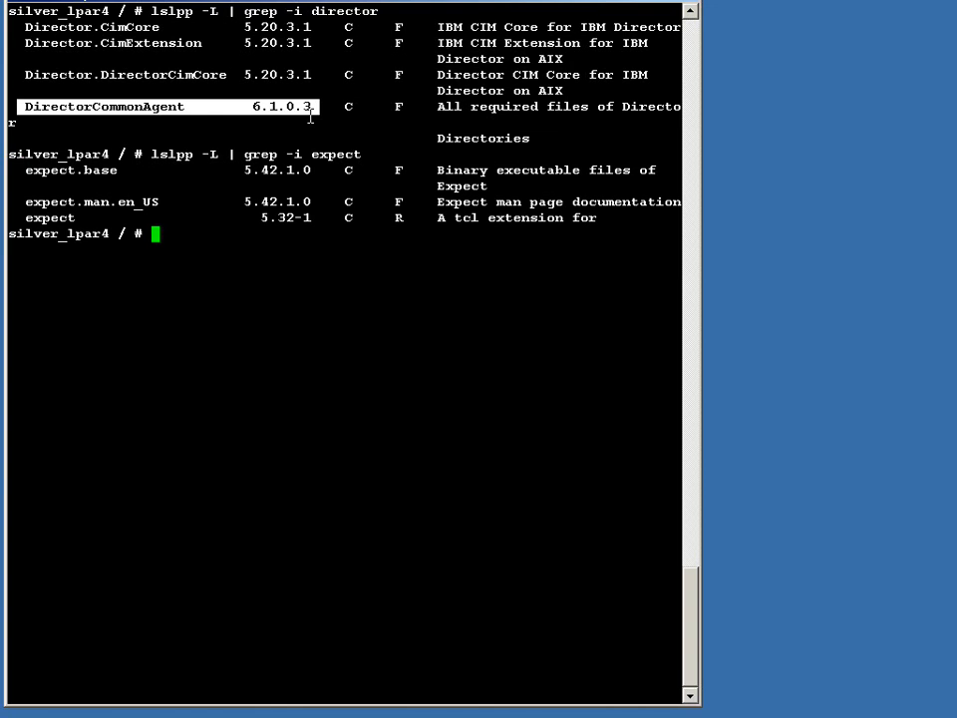
Step: Rerun the installed fileset listing filtered for tck
{"action": "key", "text": "Escape"}
{"action": "key", "text": "k"}
{"action": "key", "text": "w"}
{"action": "key", "text": "w"}
{"action": "key", "text": "w"}
{"action": "key", "text": "w"}
{"action": "key", "text": "w"}
{"action": "key", "text": "w"}
{"action": "key", "text": "w"}
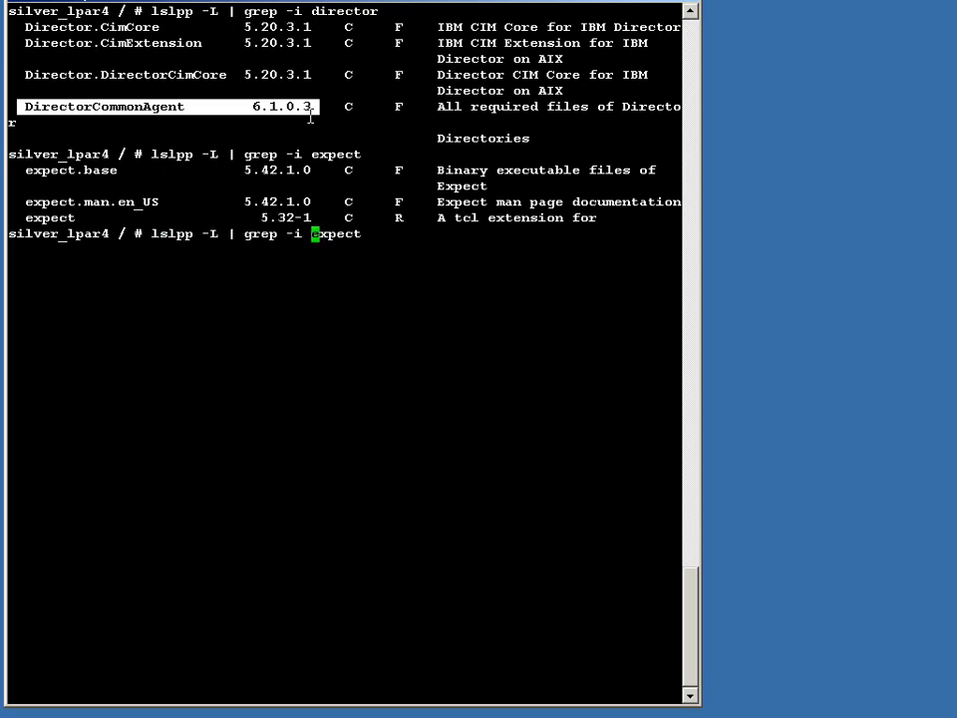
{"action": "type", "text": "cw"}
{"action": "type", "text": "tck"}
{"action": "key", "text": "Return"}
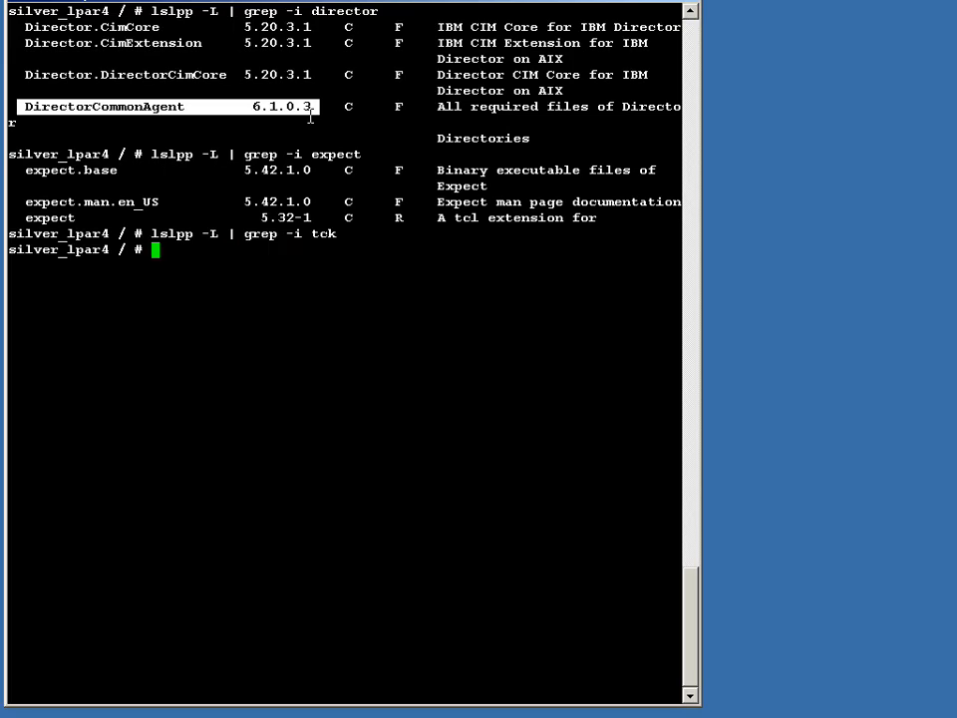
Step: Rerun the installed fileset listing filtered for tcl
{"action": "key", "text": "Escape"}
{"action": "key", "text": "k"}
{"action": "key", "text": "l"}
{"action": "key", "text": "l"}
{"action": "key", "text": "l"}
{"action": "key", "text": "l"}
{"action": "key", "text": "l"}
{"action": "key", "text": "l"}
{"action": "key", "text": "l"}
{"action": "key", "text": "l"}
{"action": "key", "text": "l"}
{"action": "key", "text": "l"}
{"action": "key", "text": "l"}
{"action": "key", "text": "l"}
{"action": "key", "text": "l"}
{"action": "key", "text": "l"}
{"action": "key", "text": "l"}
{"action": "key", "text": "l"}
{"action": "key", "text": "l"}
{"action": "key", "text": "l"}
{"action": "key", "text": "l"}
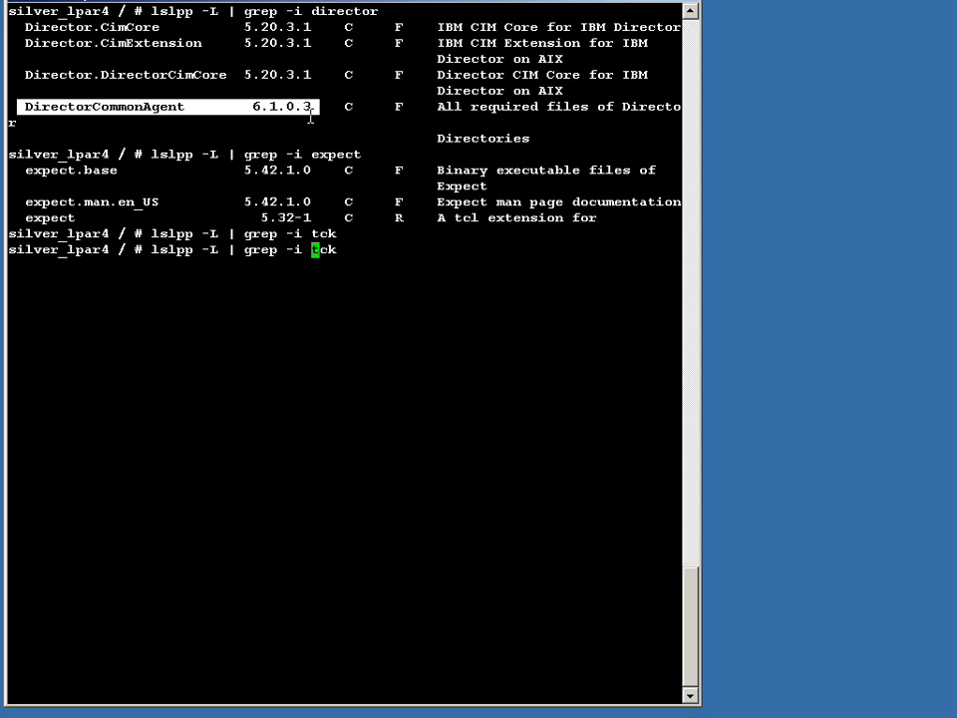
{"action": "key", "text": "l"}
{"action": "key", "text": "l"}
{"action": "key", "text": "r"}
{"action": "key", "text": "l"}
{"action": "key", "text": "Return"}
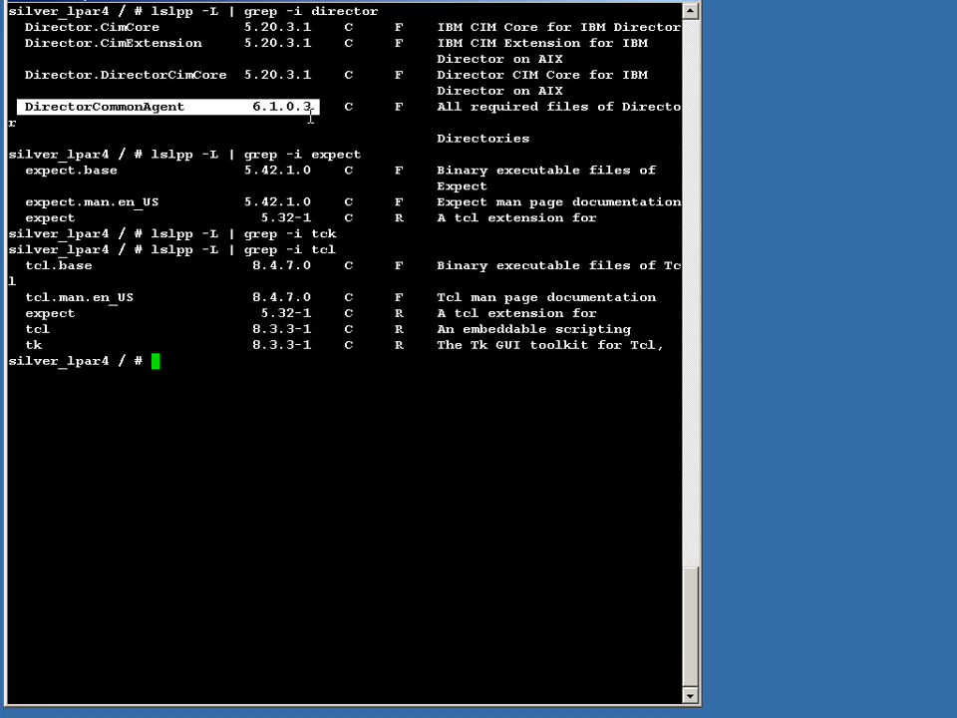
Step: Rerun the installed fileset listing filtered for tk
{"action": "key", "text": "Escape"}
{"action": "key", "text": "k"}
{"action": "key", "text": "W"}
{"action": "key", "text": "W"}
{"action": "key", "text": "W"}
{"action": "key", "text": "W"}
{"action": "key", "text": "W"}
{"action": "key", "text": "l"}
{"action": "key", "text": "shift+c"}
{"action": "type", "text": "k"}
{"action": "key", "text": "Return"}
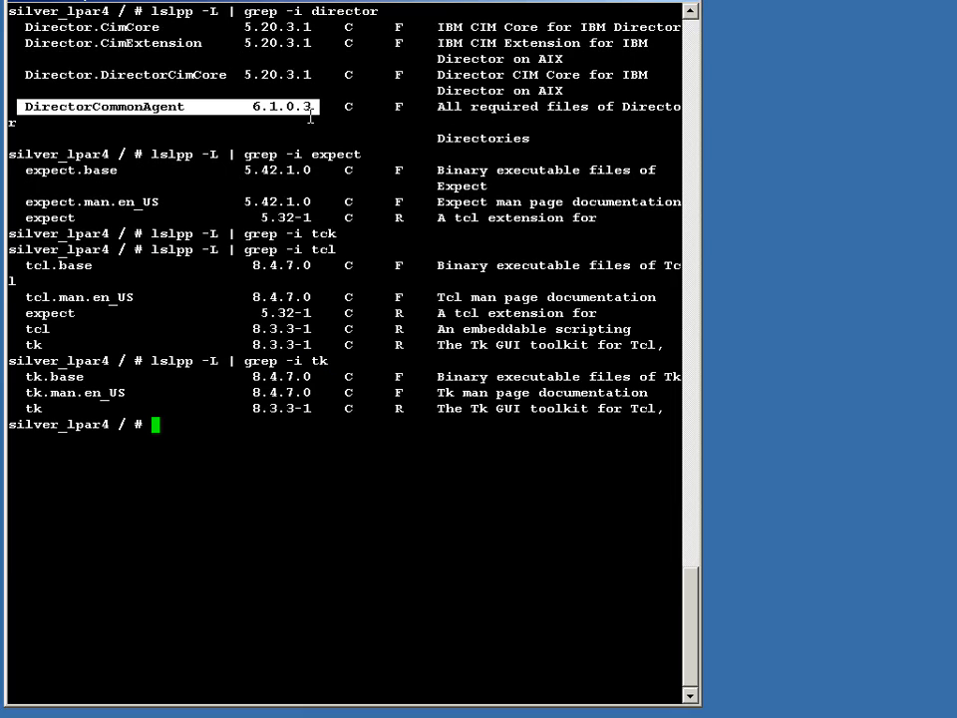
Step: Clear the screen and change to the /home directory
{"action": "type", "text": "clear"}
{"action": "key", "text": "Return"}
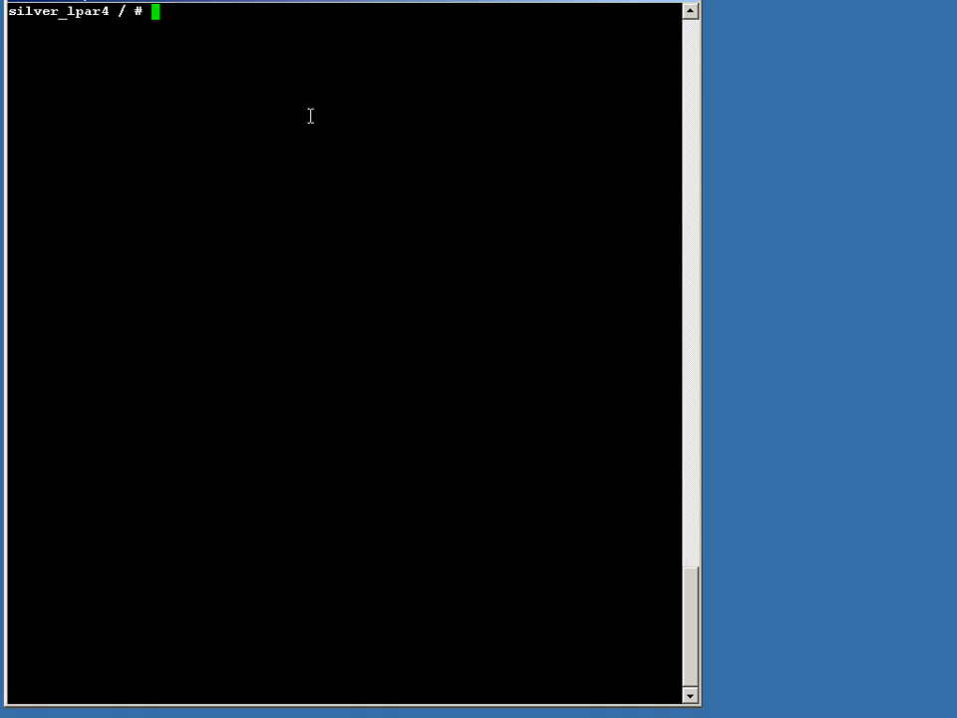
{"action": "type", "text": "cd /home"}
{"action": "key", "text": "Return"}
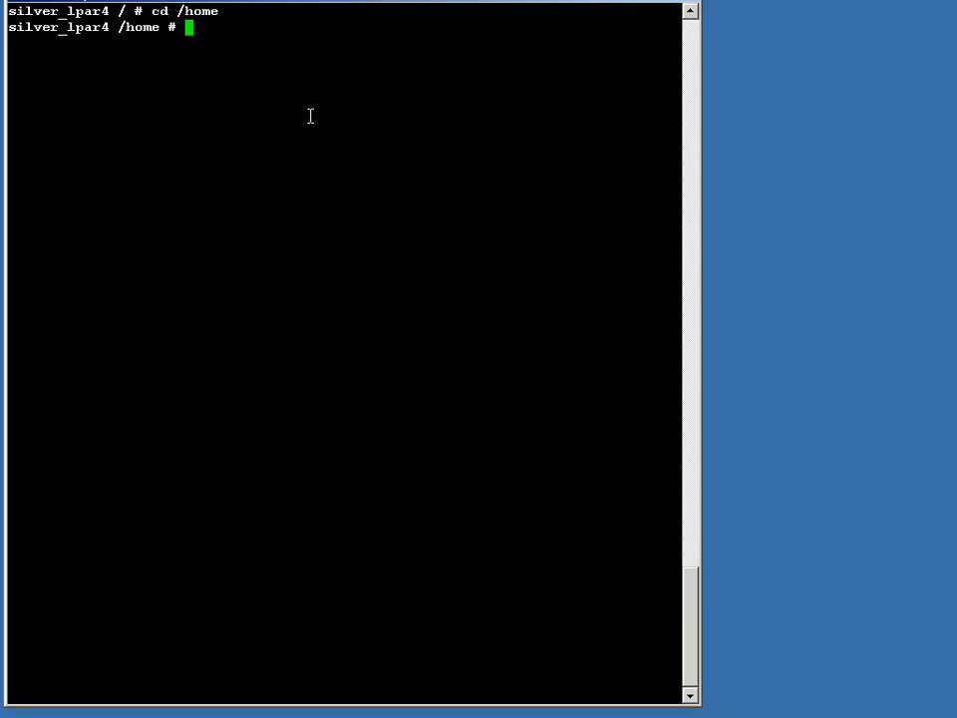
Step: Rerun the gzip | tar command that extracts /mnt/Director6/June22/SysDir6_1_Server_Agent_Installp_AIX.tar.gz into /home
{"action": "type", "text": "/gzip"}
{"action": "key", "text": "Return"}
{"action": "key", "text": "v"}
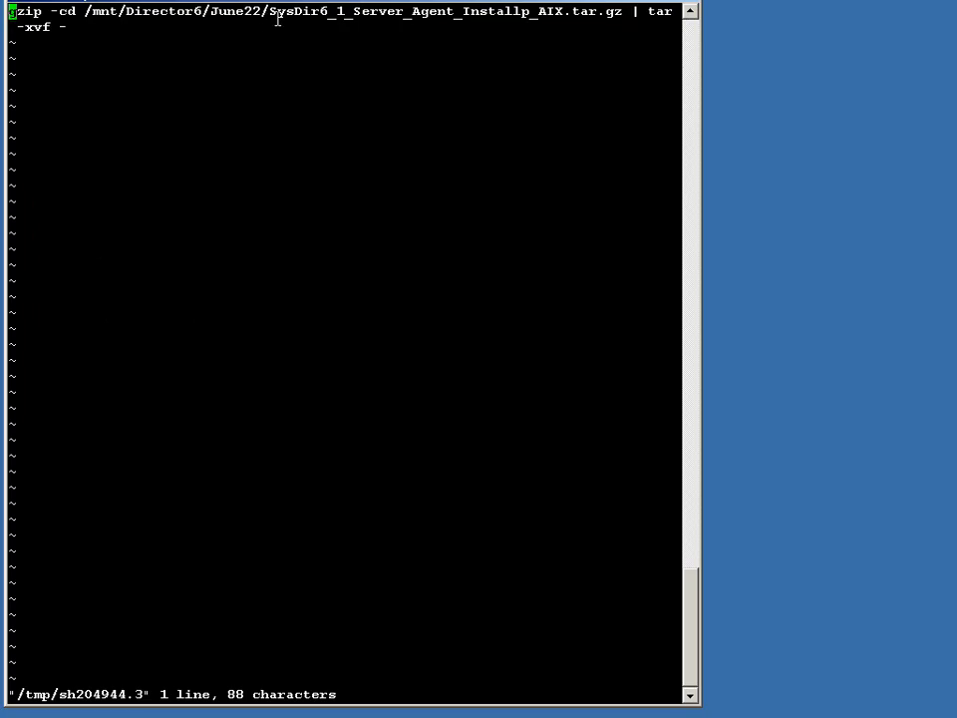
{"action": "left_click_drag", "start_coordinate": [263, 13], "coordinate": [630, 15]}
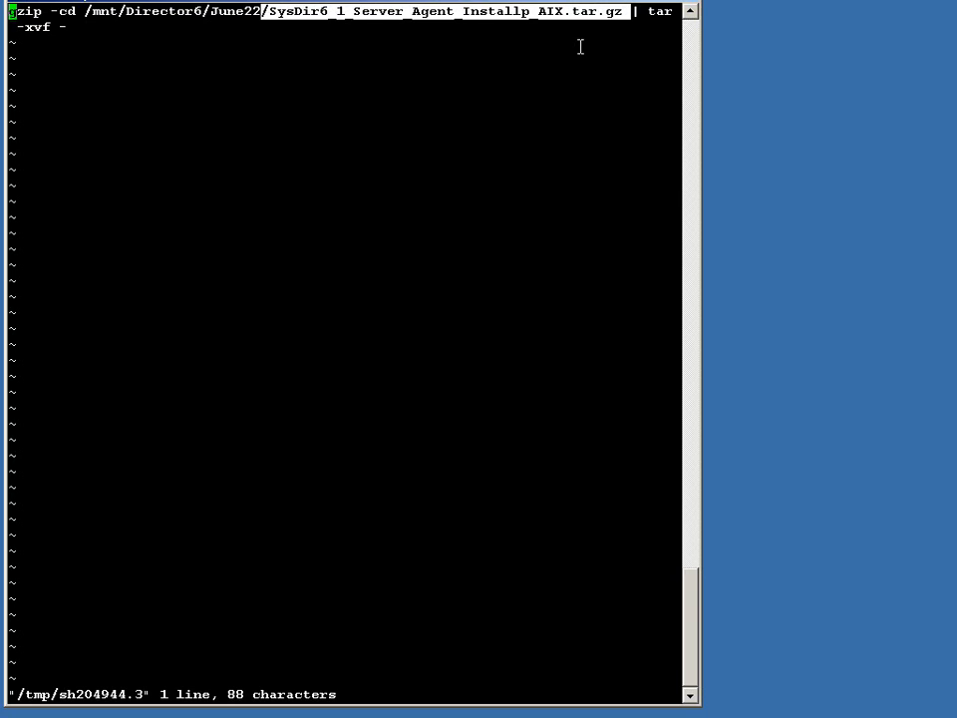
{"action": "left_click", "coordinate": [394, 85]}
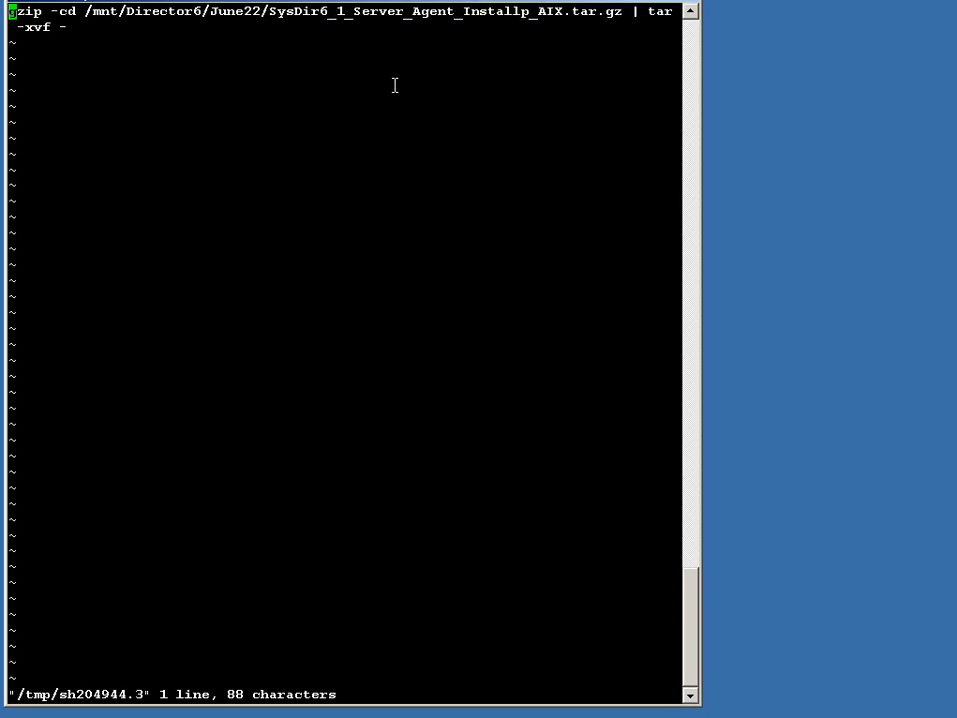
{"action": "type", "text": ":wq"}
{"action": "key", "text": "Return"}
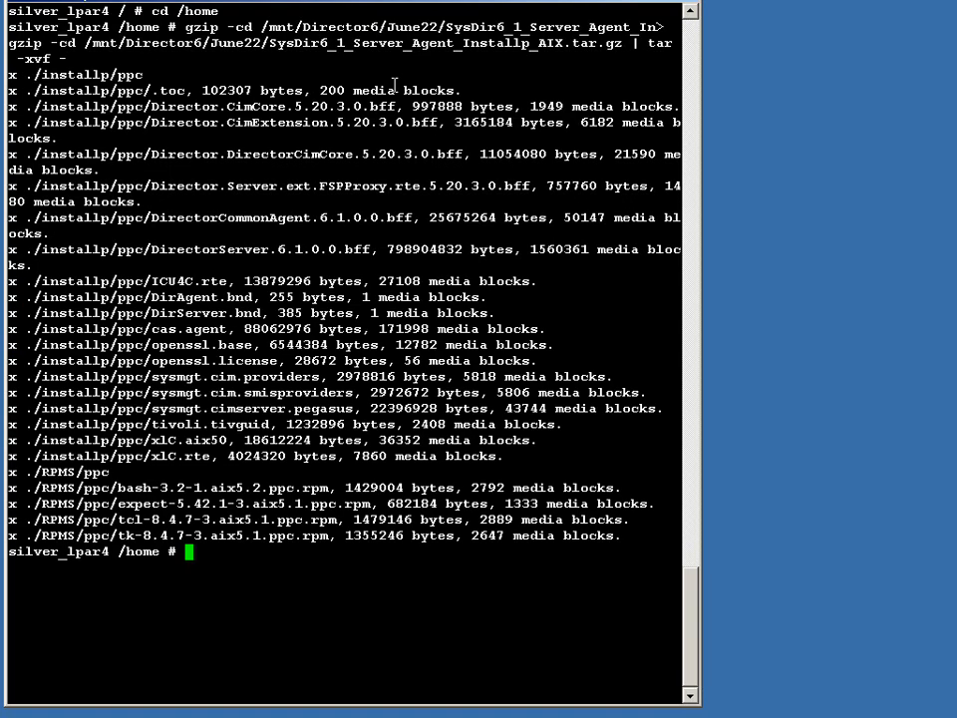
Step: Check the free space of the current filesystem in gigabytes with df -g
{"action": "type", "text": "df -g."}
{"action": "key", "text": "Return"}
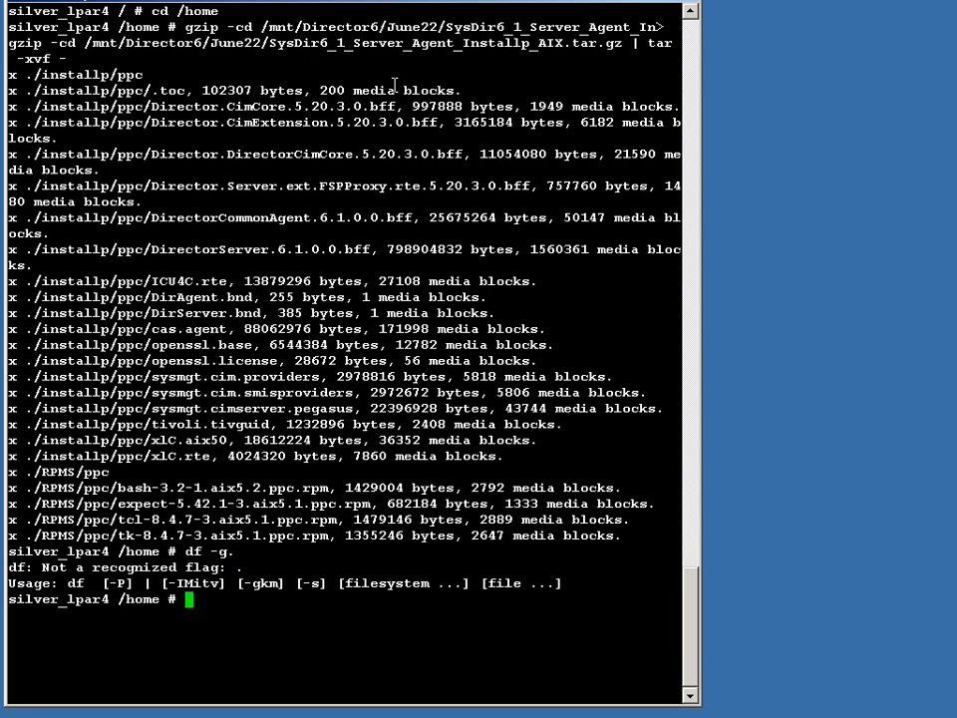
{"action": "type", "text": "df -g ."}
{"action": "key", "text": "Return"}
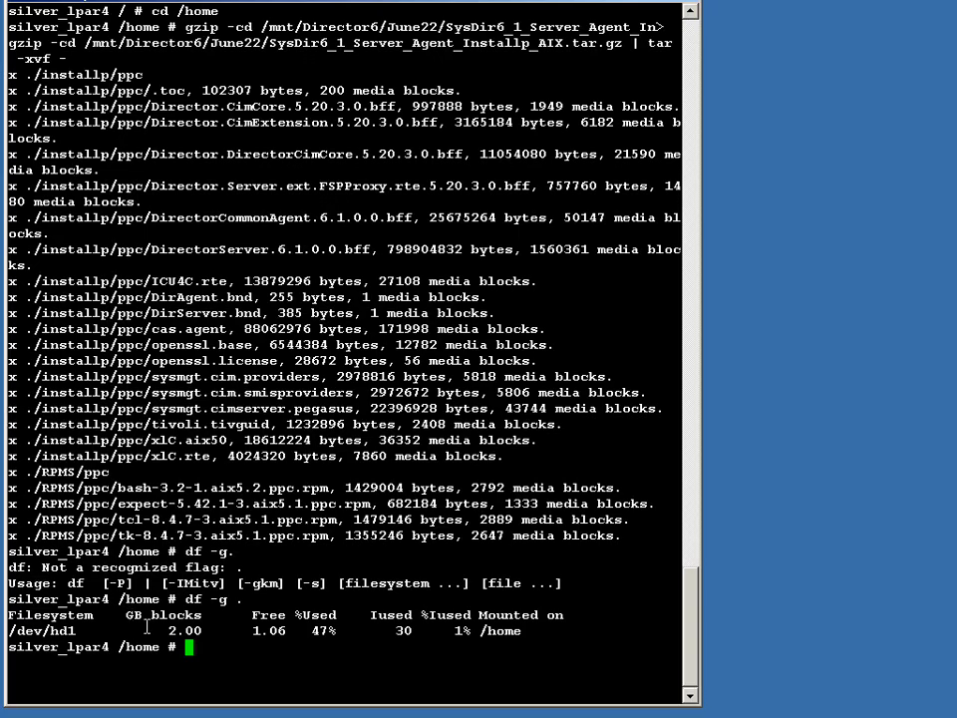
{"action": "left_click_drag", "start_coordinate": [161, 631], "coordinate": [340, 633]}
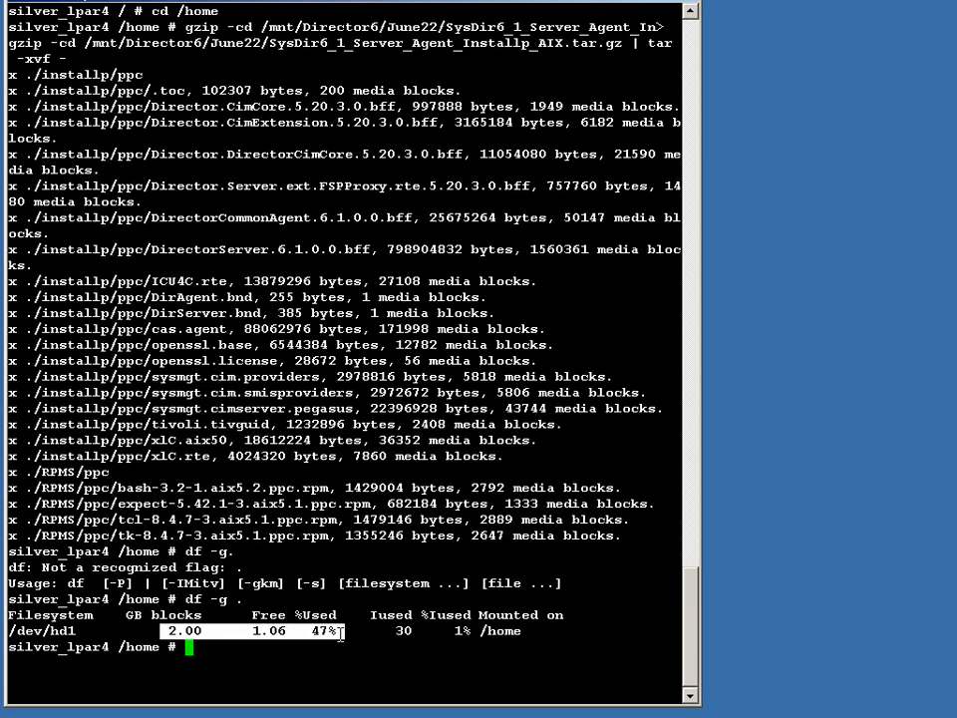
{"action": "left_click", "coordinate": [339, 634]}
Step: Clear the screen and search the current directory for all *.bnd bundle files
{"action": "type", "text": "clear"}
{"action": "key", "text": "Return"}
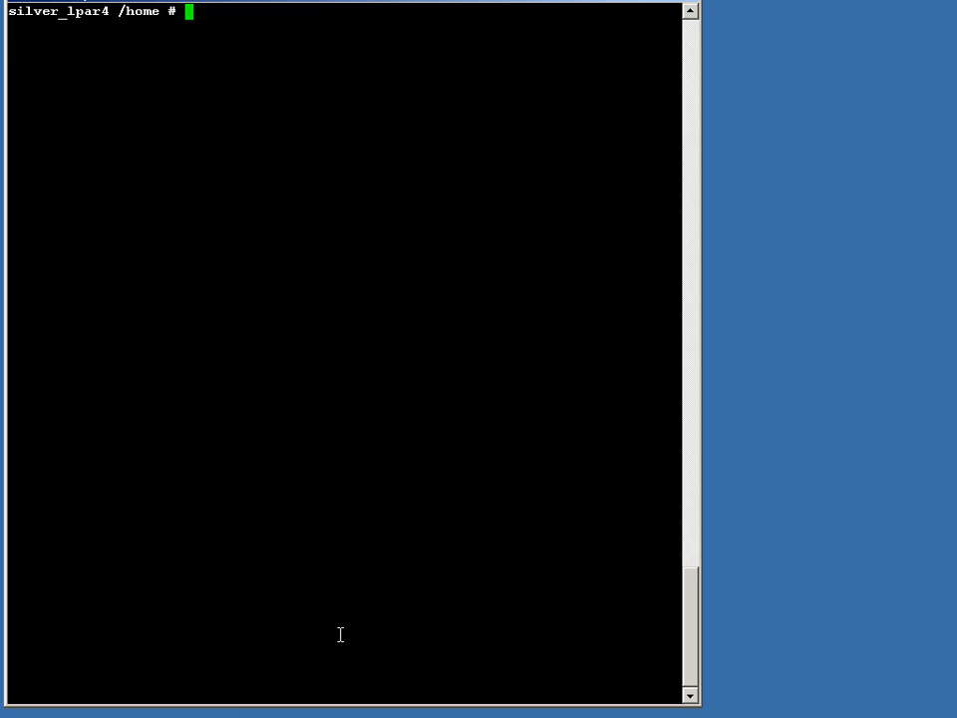
{"action": "type", "text": "find . -name *.bnd"}
{"action": "key", "text": "Return"}
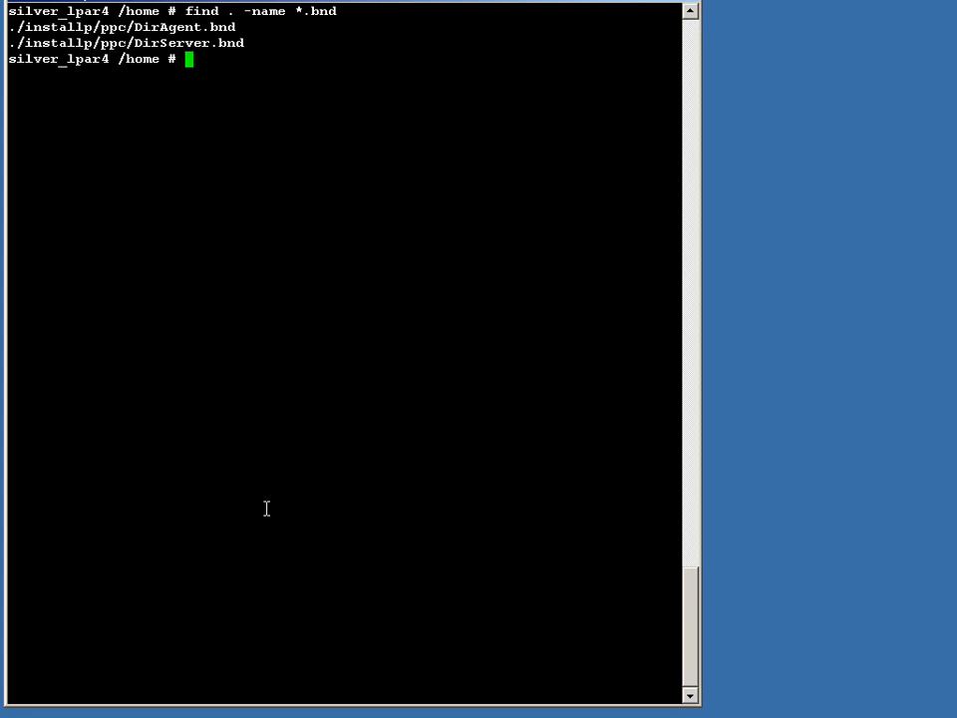
Step: Open ./installp/ppc/DirServer.bnd in vi and delete the I:xlC.aix50 line
{"action": "type", "text": "vi"}
{"action": "left_click_drag", "start_coordinate": [10, 42], "coordinate": [277, 40]}
{"action": "right_click", "coordinate": [277, 40]}
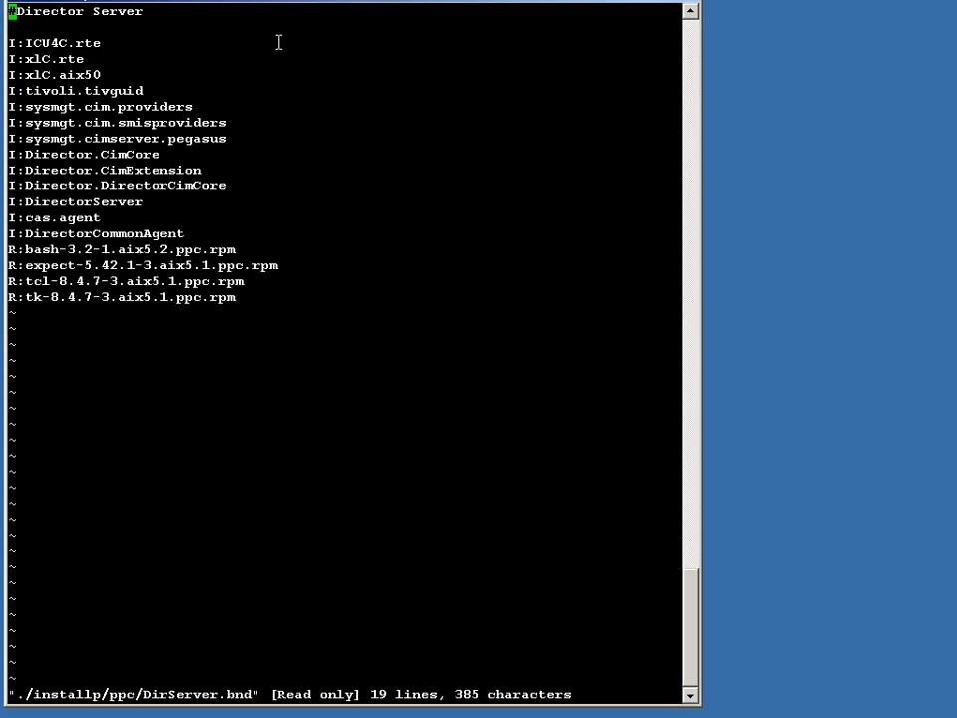
{"action": "key", "text": "Down"}
{"action": "key", "text": "Down"}
{"action": "key", "text": "Down"}
{"action": "key", "text": "Down"}
{"action": "key", "text": "d"}
{"action": "key", "text": "d"}
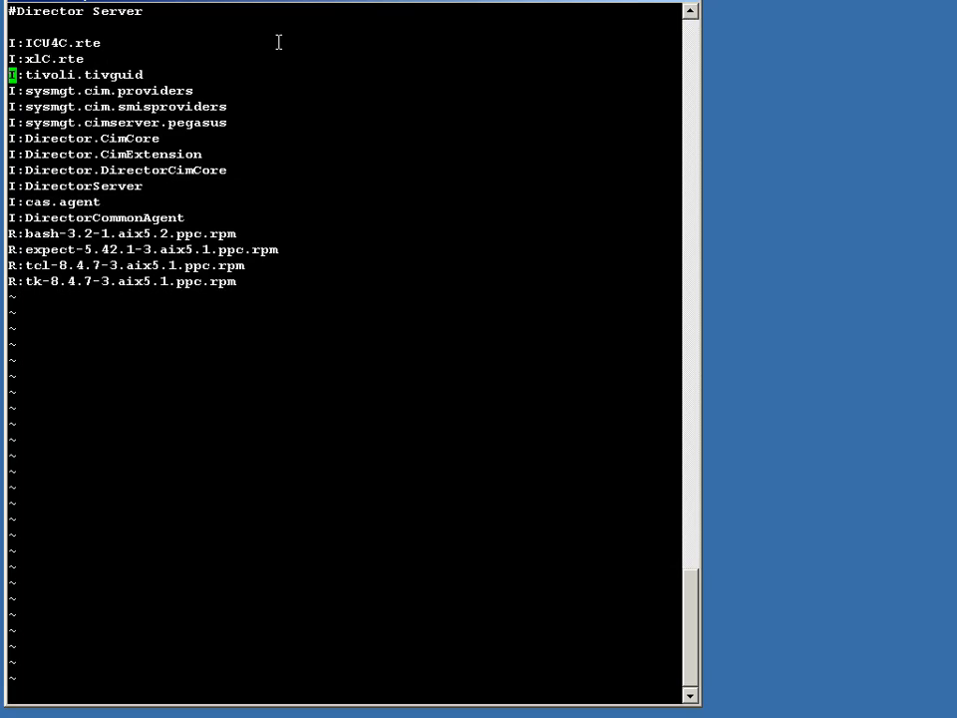
Step: Delete the expect, tcl and tk RPM lines from the bundle, force-save the read-only file and quit vi
{"action": "key", "text": "j"}
{"action": "key", "text": "j"}
{"action": "key", "text": "j"}
{"action": "key", "text": "j"}
{"action": "key", "text": "j"}
{"action": "key", "text": "j"}
{"action": "key", "text": "j"}
{"action": "key", "text": "j"}
{"action": "key", "text": "j"}
{"action": "key", "text": "j"}
{"action": "key", "text": "d"}
{"action": "key", "text": "d"}
{"action": "key", "text": "d"}
{"action": "key", "text": "d"}
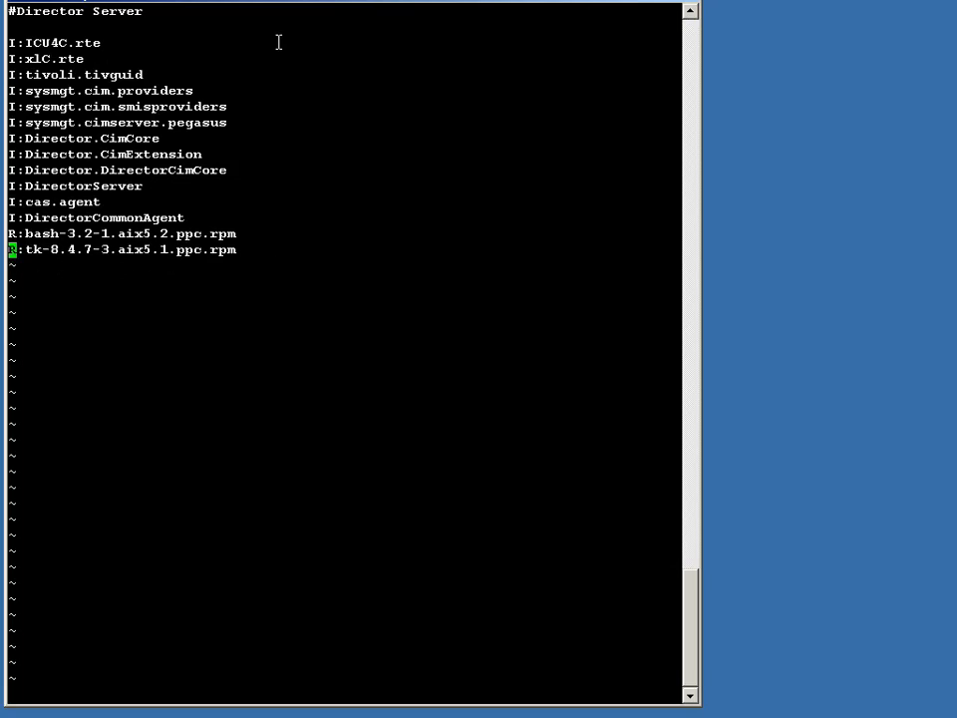
{"action": "key", "text": "d"}
{"action": "key", "text": "d"}
{"action": "type", "text": ":wq"}
{"action": "key", "text": "Return"}
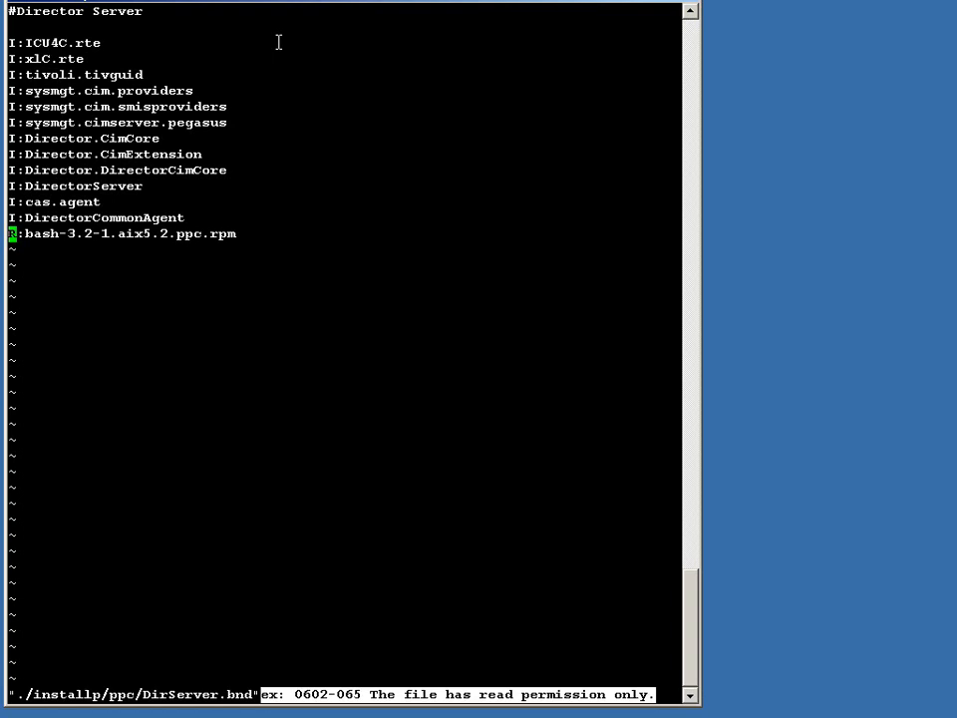
{"action": "type", "text": ":w!"}
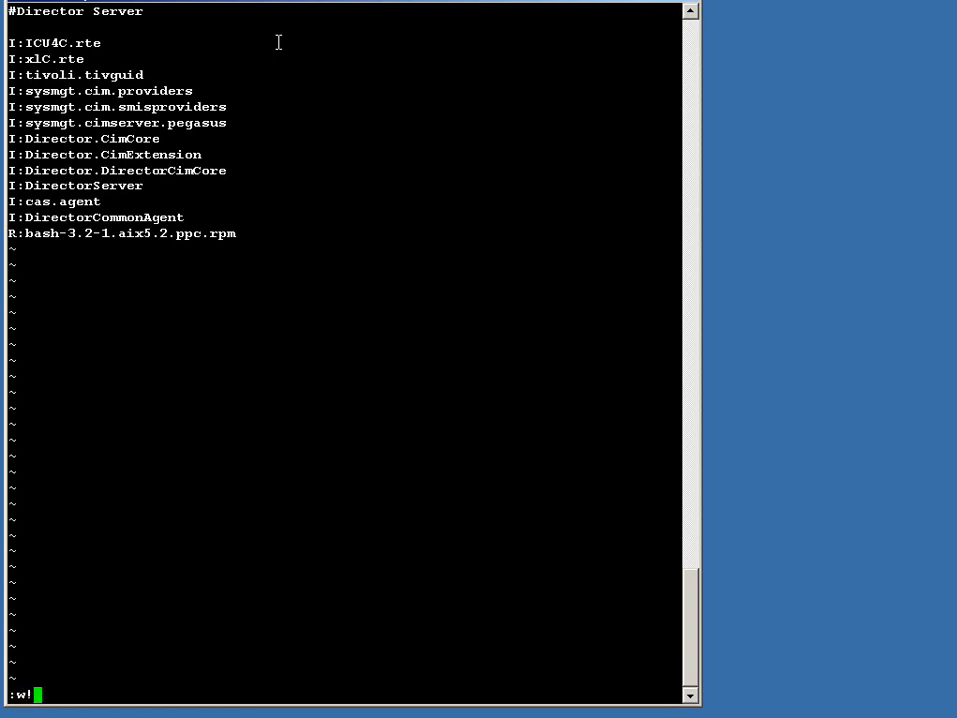
{"action": "key", "text": "Return"}
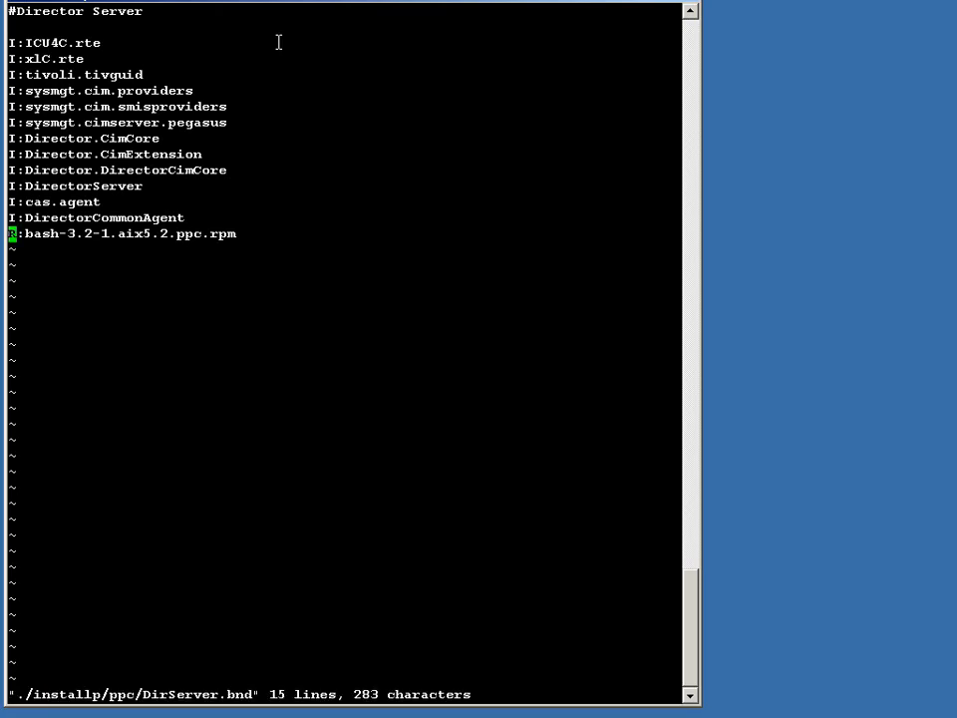
{"action": "type", "text": ":q"}
{"action": "key", "text": "Return"}
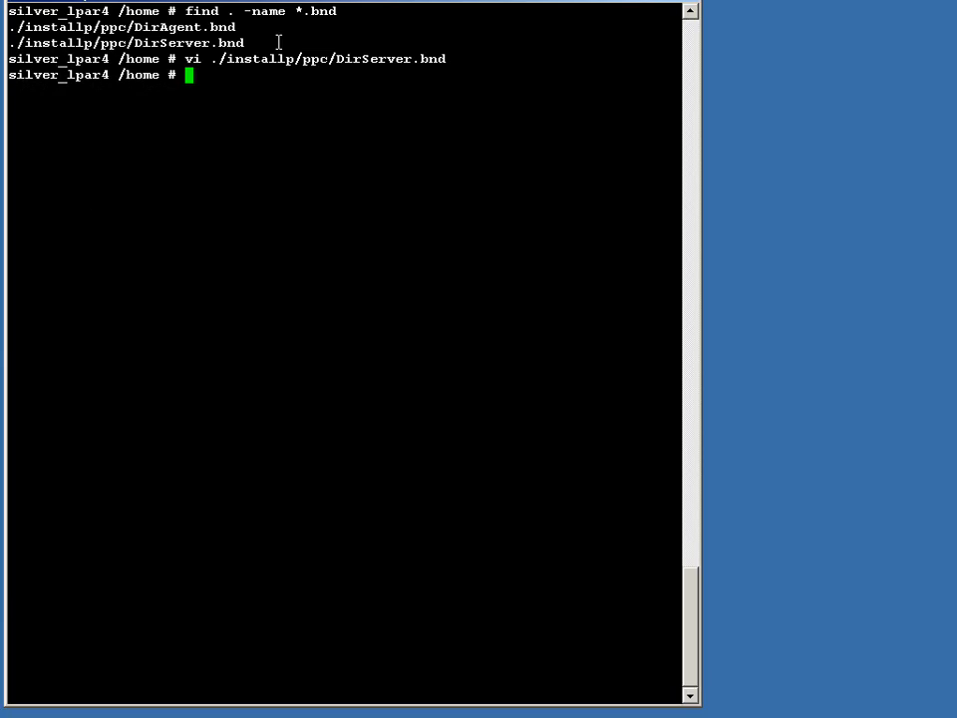
Step: Rerun the command copying ./installp/ppc/DirServer.bnd to /usr/sys/inst.data/user_bundles/DirServer.bnd
{"action": "type", "text": "/cp"}
{"action": "key", "text": "Return"}
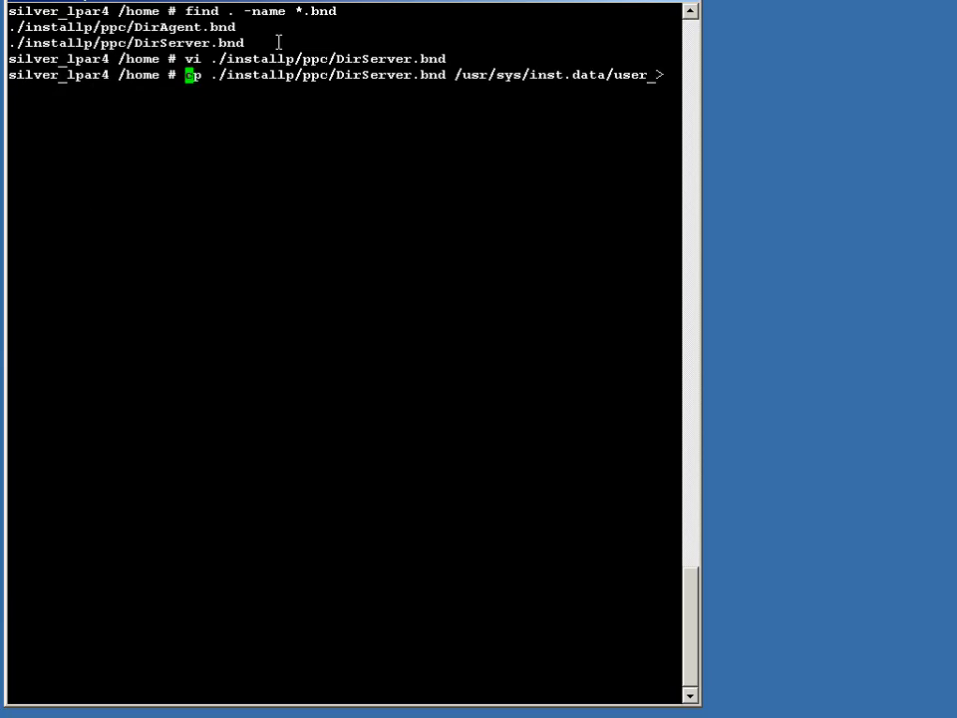
{"action": "key", "text": "v"}
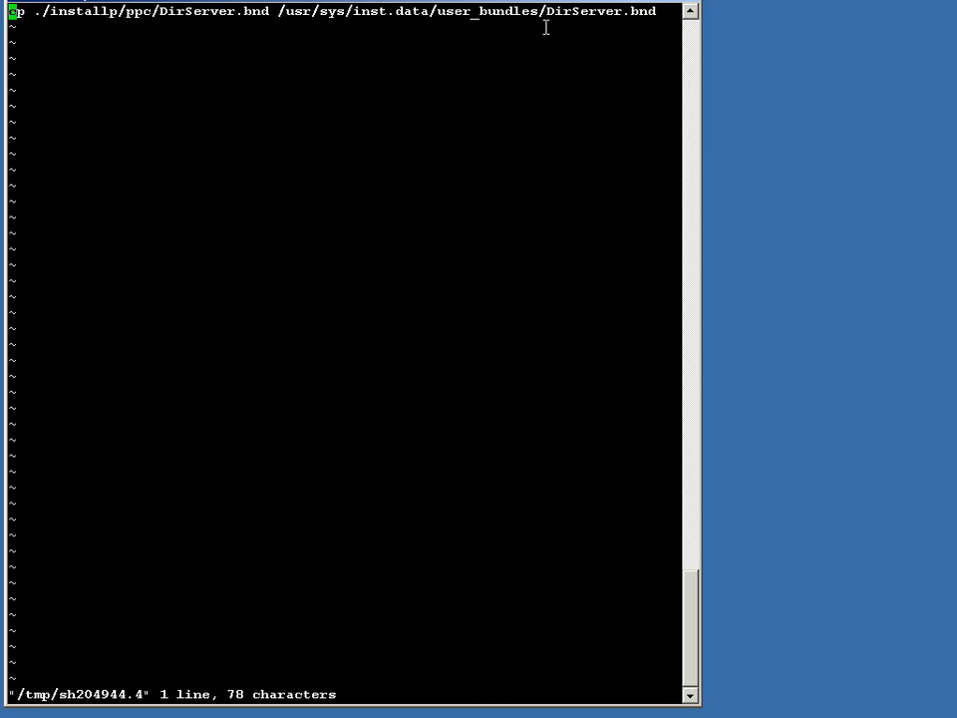
{"action": "type", "text": ":wq"}
{"action": "key", "text": "Return"}
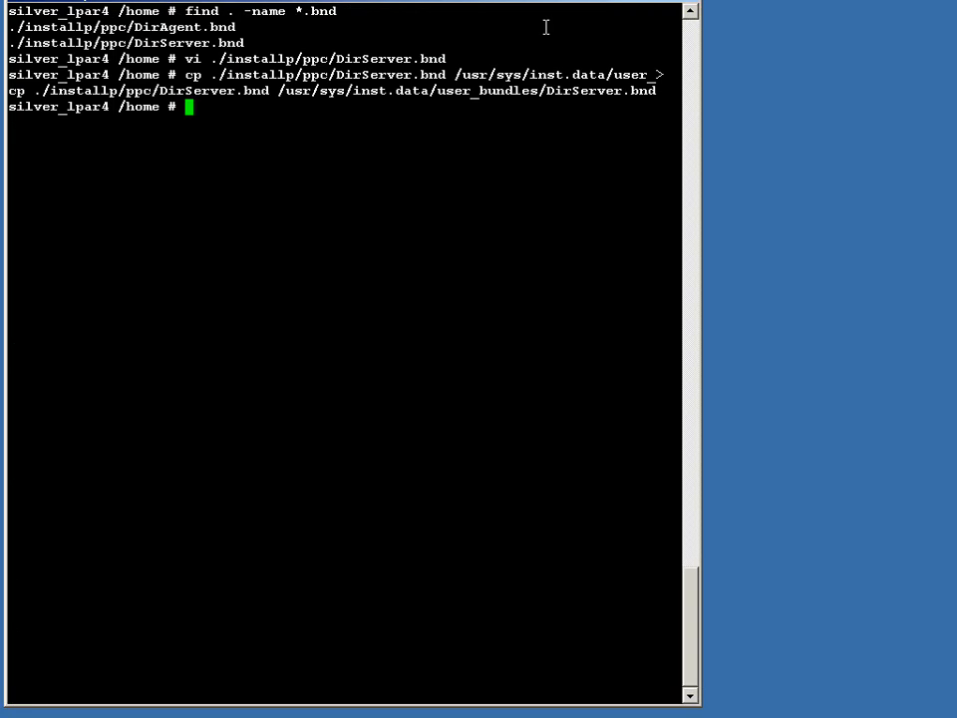
Step: Clear the screen, launch smitty install and open Install Software Bundle
{"action": "type", "text": "clear"}
{"action": "key", "text": "Return"}
{"action": "type", "text": "smitty"}
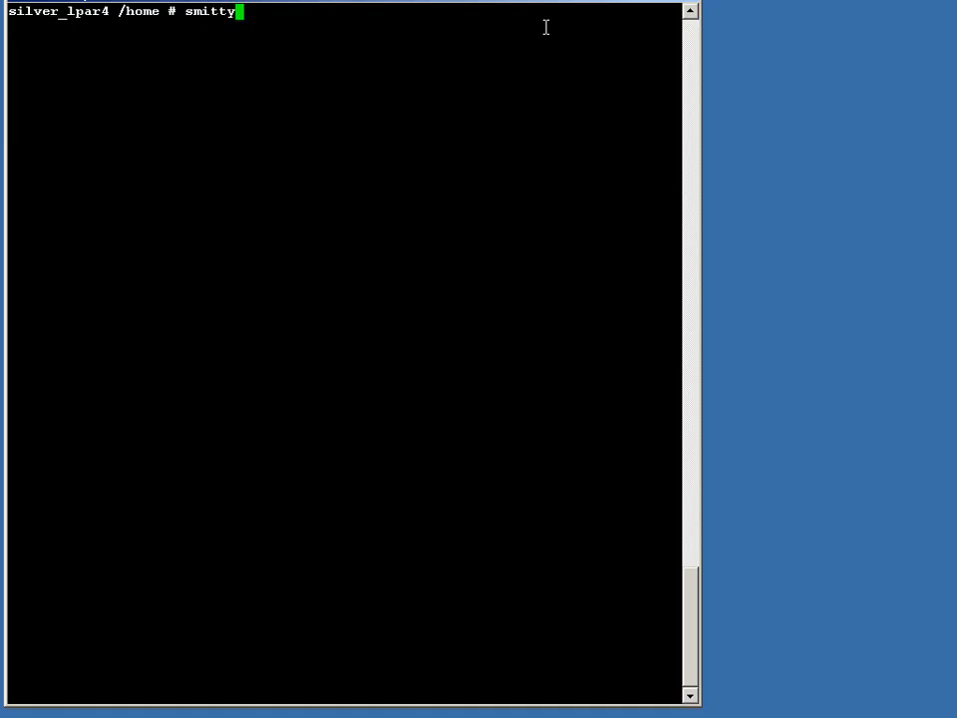
{"action": "type", "text": " install"}
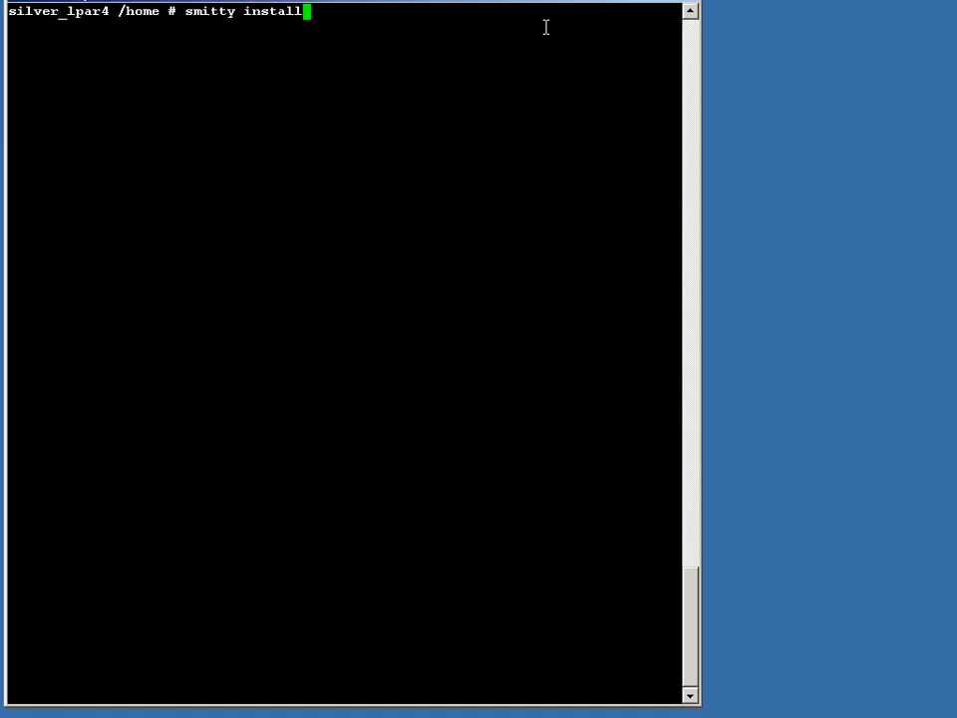
{"action": "key", "text": "Return"}
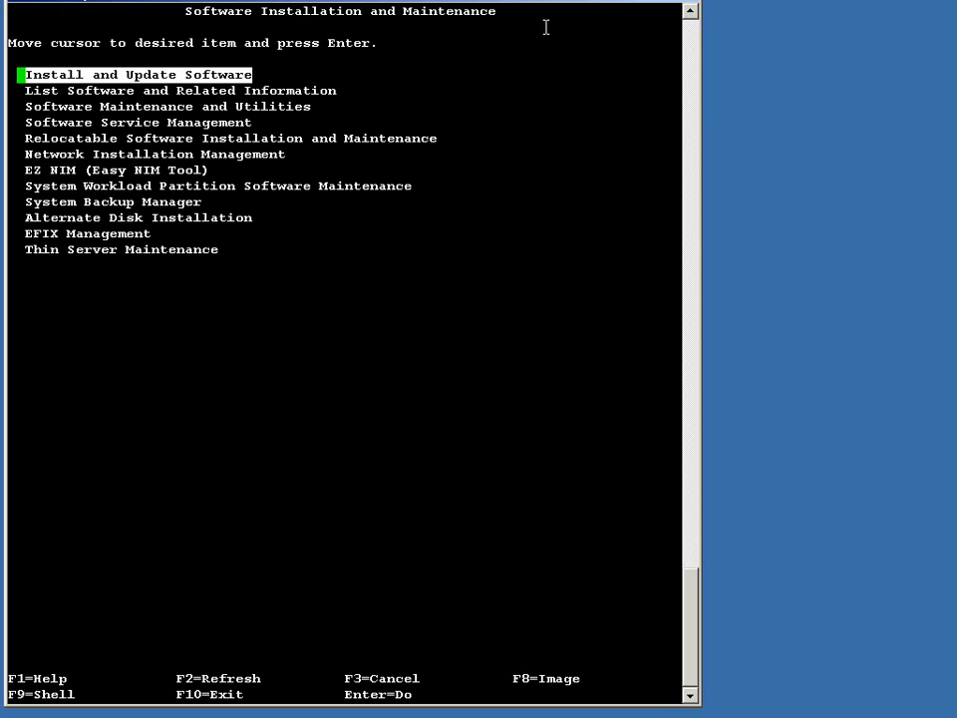
{"action": "key", "text": "Return"}
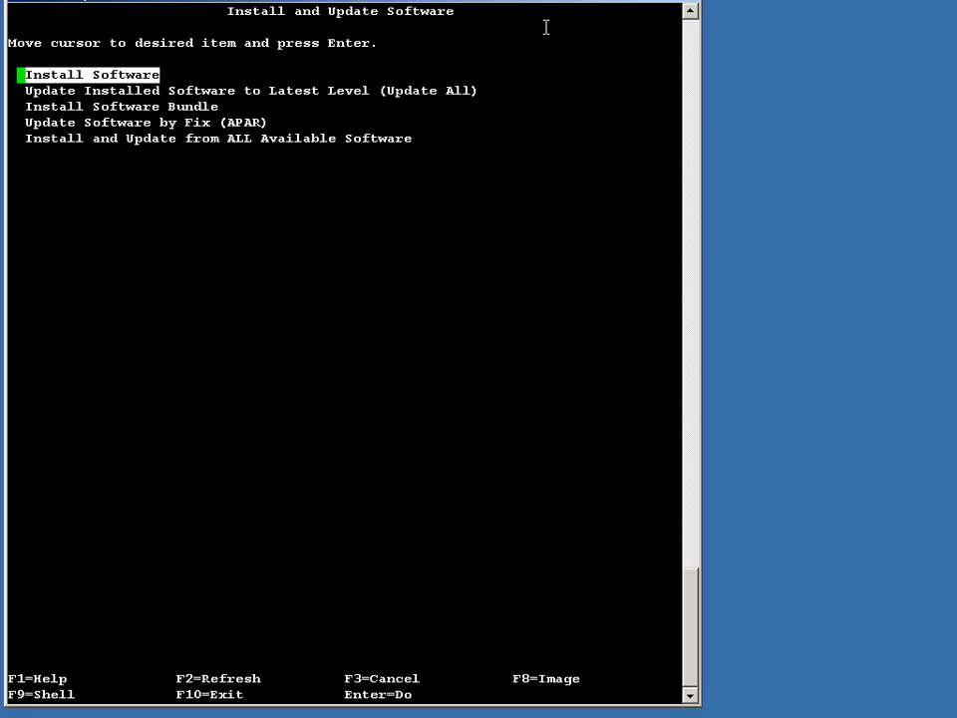
{"action": "key", "text": "Down"}
{"action": "key", "text": "Down"}
{"action": "key", "text": "Return"}
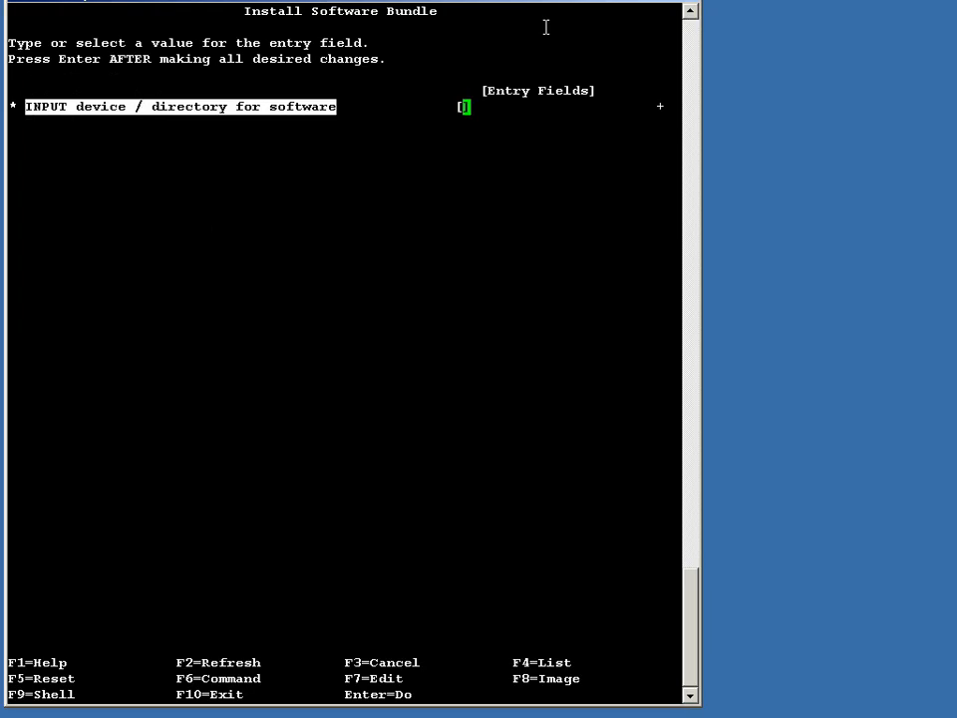
Step: Set the input directory to . and choose the DirServer bundle
{"action": "type", "text": "."}
{"action": "key", "text": "Return"}
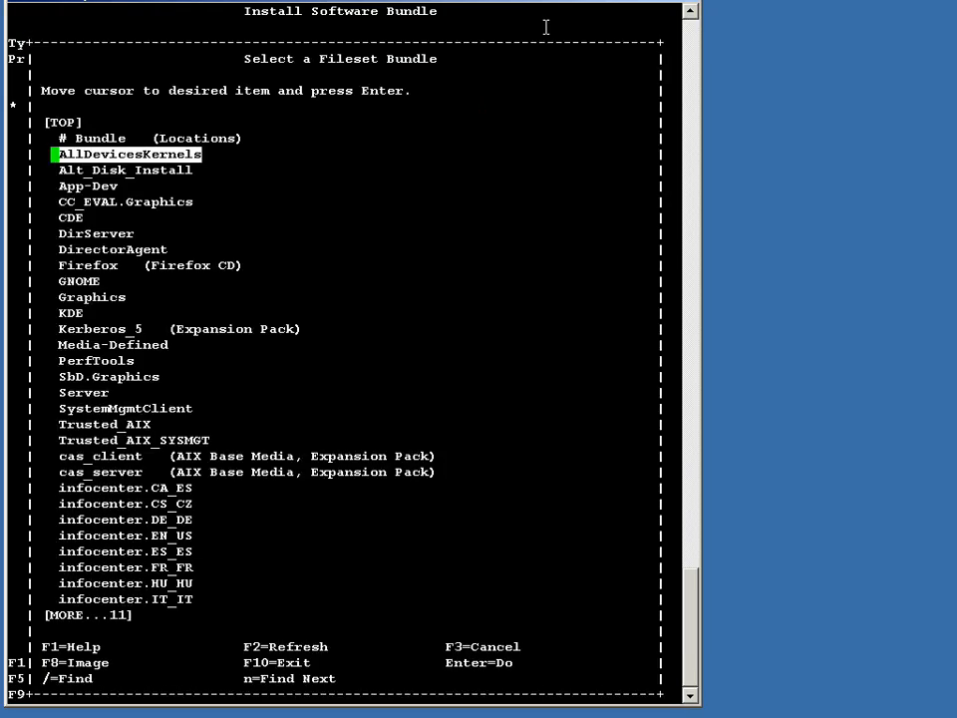
{"action": "key", "text": "Down"}
{"action": "key", "text": "Down"}
{"action": "key", "text": "Down"}
{"action": "key", "text": "Down"}
{"action": "key", "text": "Down"}
{"action": "key", "text": "Down"}
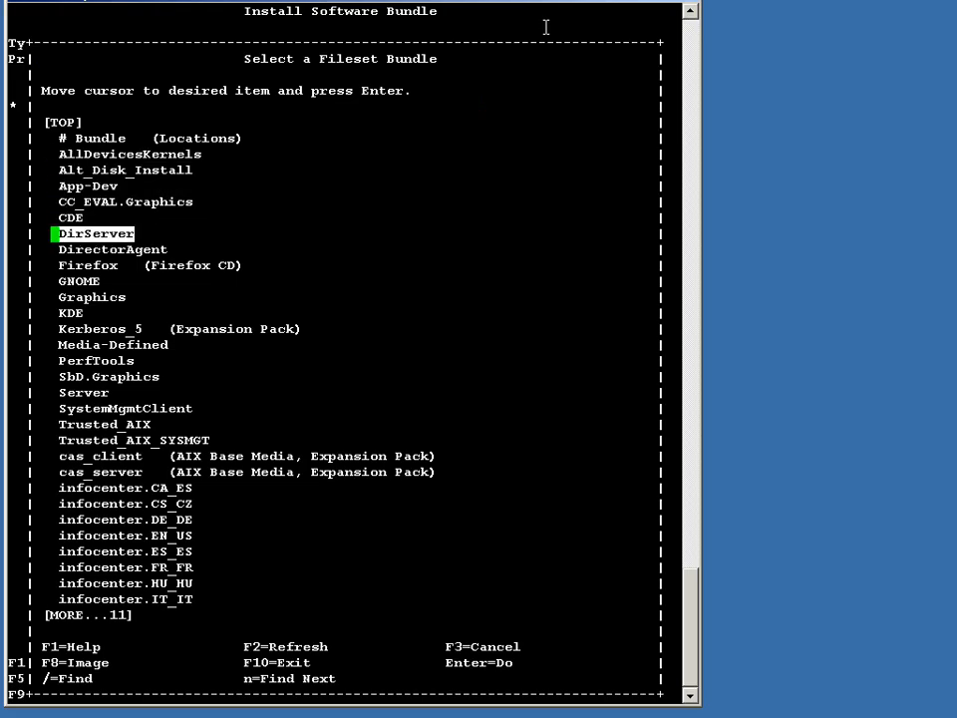
{"action": "key", "text": "Return"}
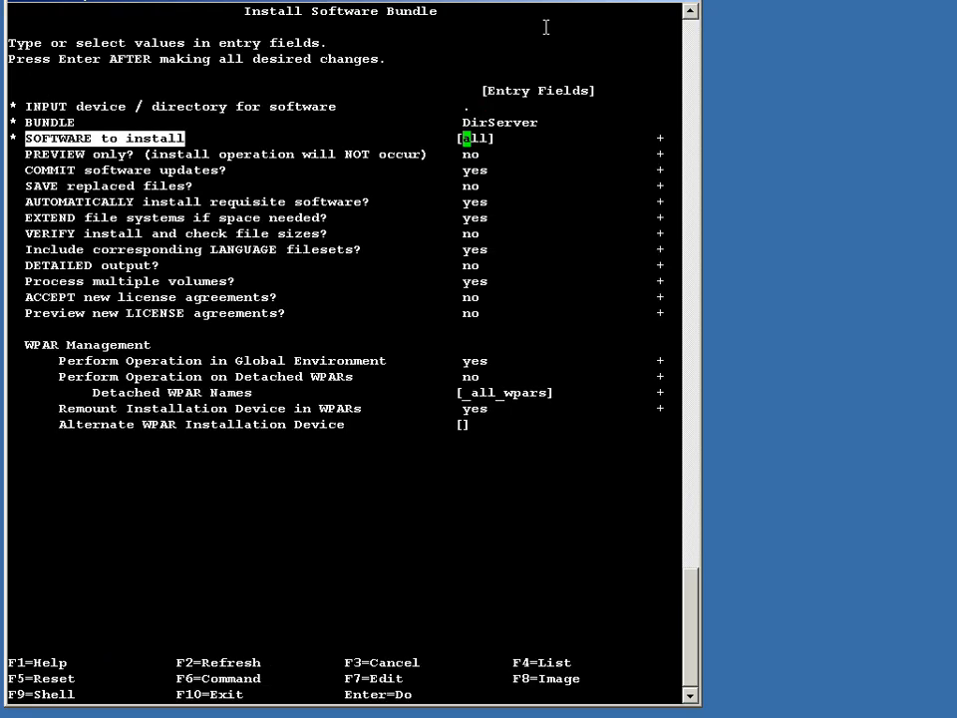
Step: Set ACCEPT new license agreements to yes and start the bundle installation, confirming the prompt
{"action": "key", "text": "Down"}
{"action": "key", "text": "Down"}
{"action": "key", "text": "Down"}
{"action": "key", "text": "Down"}
{"action": "key", "text": "Down"}
{"action": "key", "text": "Down"}
{"action": "key", "text": "Down"}
{"action": "key", "text": "Down"}
{"action": "key", "text": "Down"}
{"action": "key", "text": "Down"}
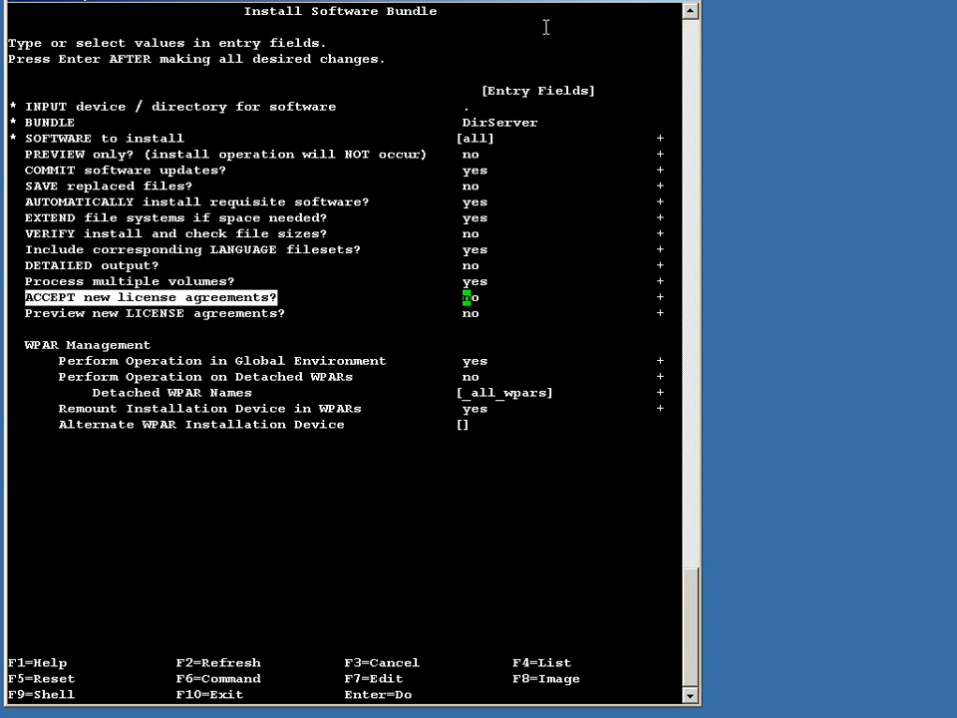
{"action": "key", "text": "Tab"}
{"action": "key", "text": "Return"}
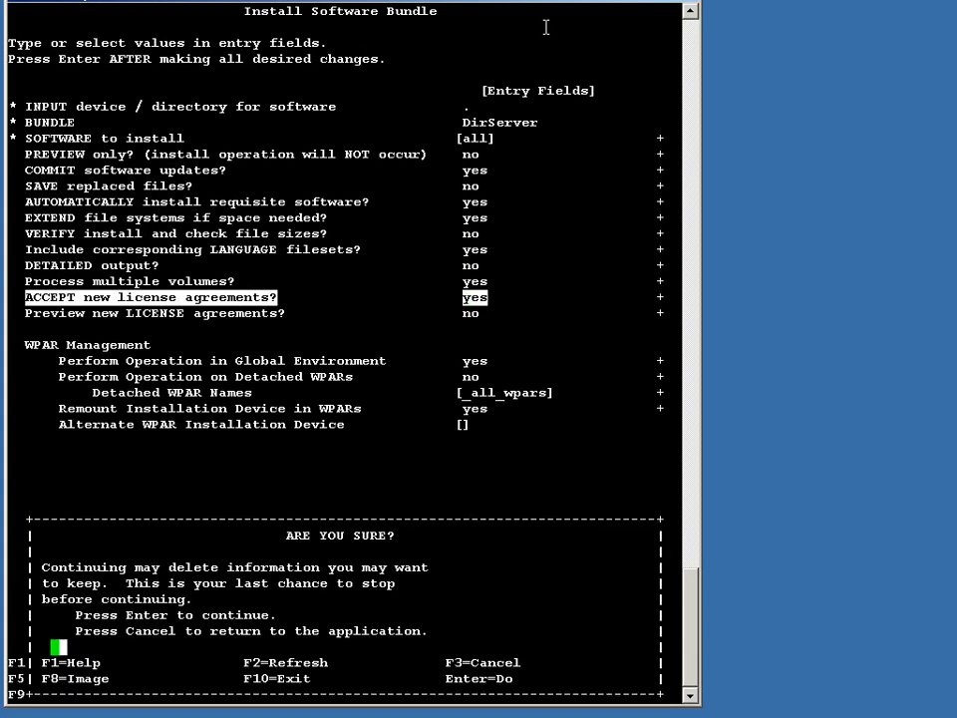
{"action": "key", "text": "Return"}
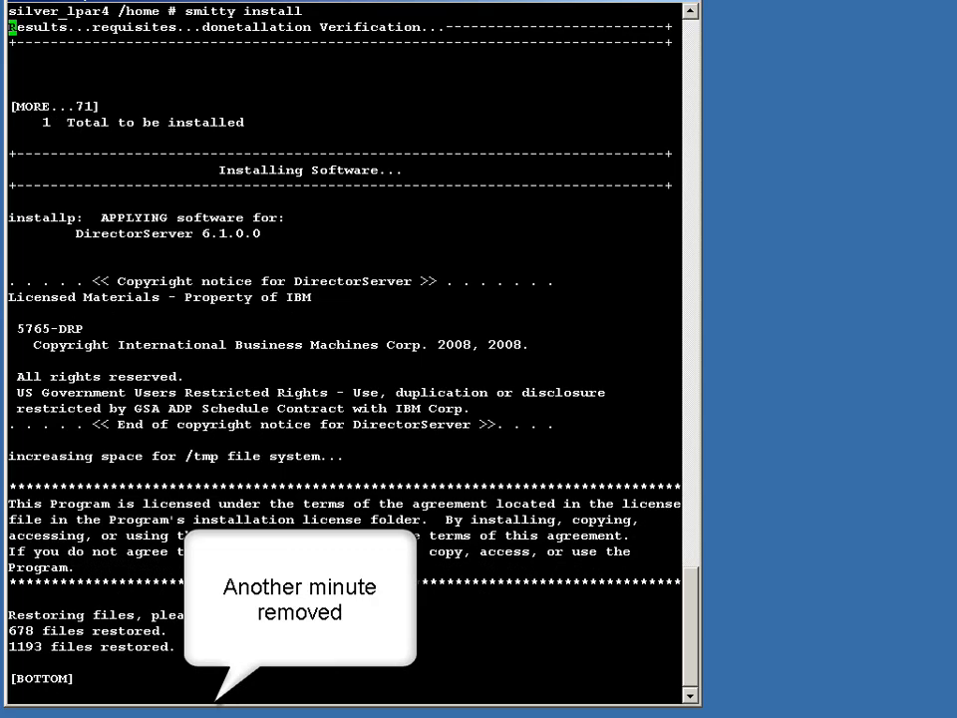
Step: Switch to the topas nmon session and cycle through its top-process views while the install runs
{"action": "key", "text": "alt+Tab"}
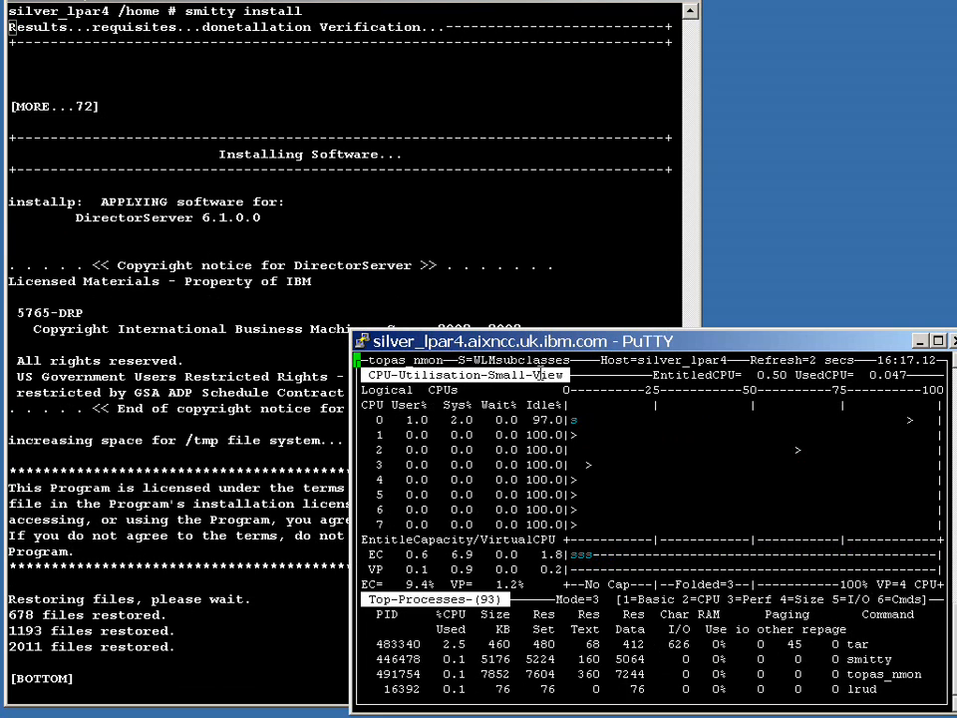
{"action": "right_click", "coordinate": [549, 343]}
{"action": "left_click", "coordinate": [579, 386]}
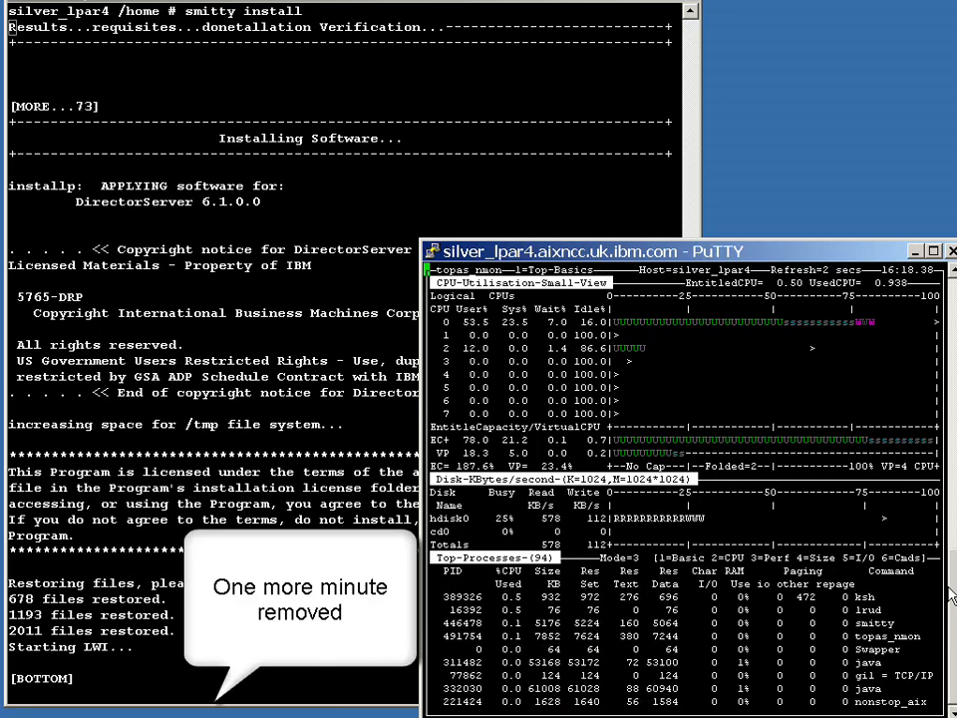
{"action": "key", "text": "2"}
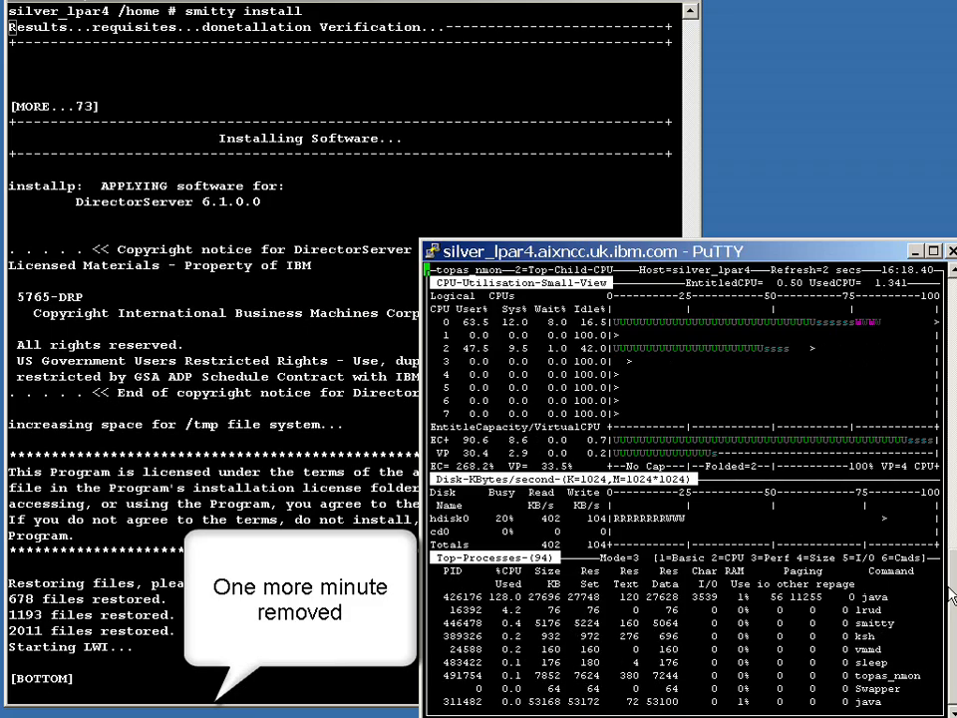
{"action": "key", "text": "3"}
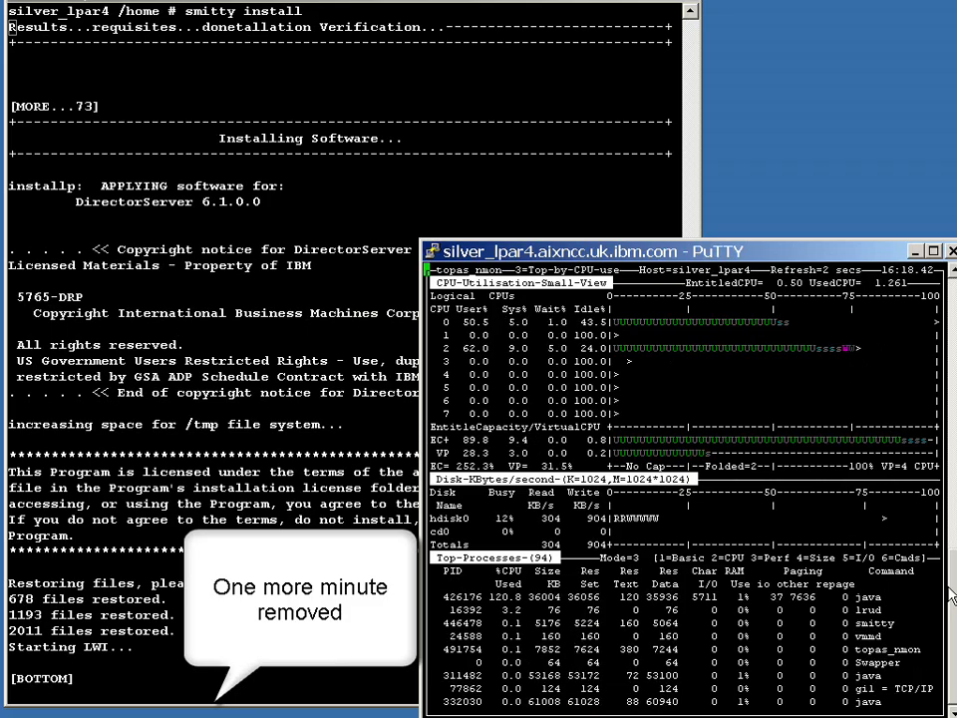
{"action": "key", "text": "4"}
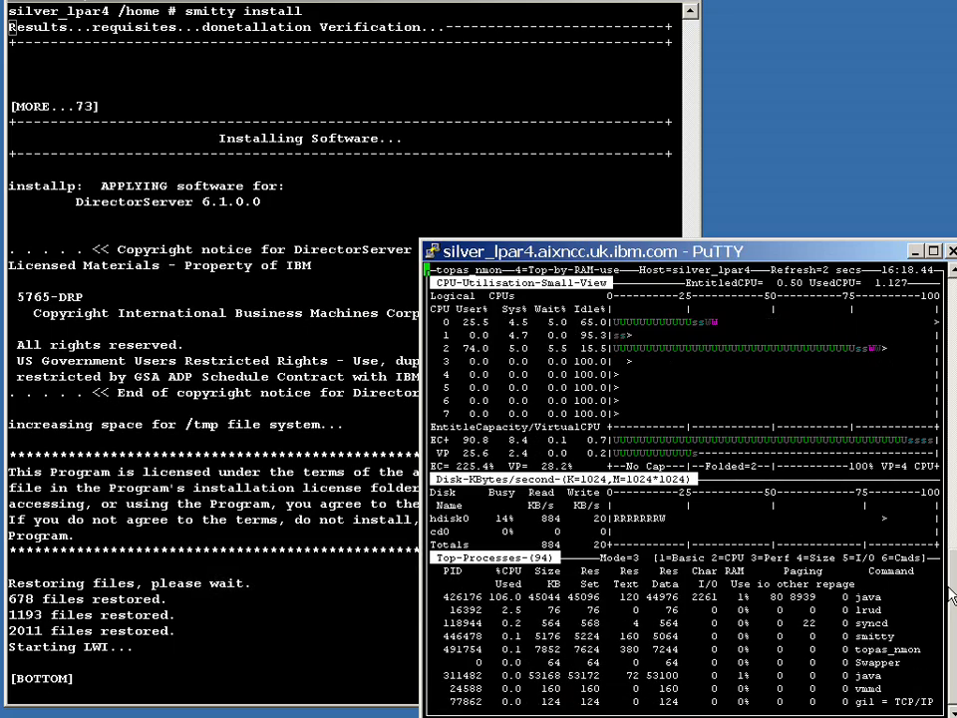
Step: Cycle through further topas nmon views, such as I/O, disk map, disk groups and volume groups, while the install runs
{"action": "key", "text": "5"}
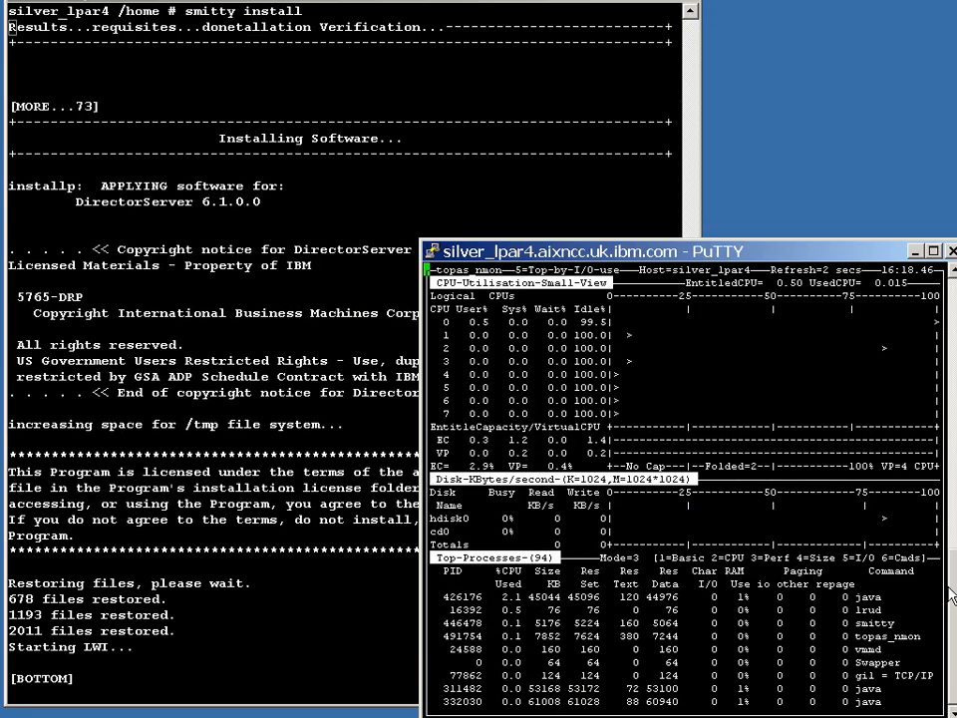
{"action": "key", "text": "o"}
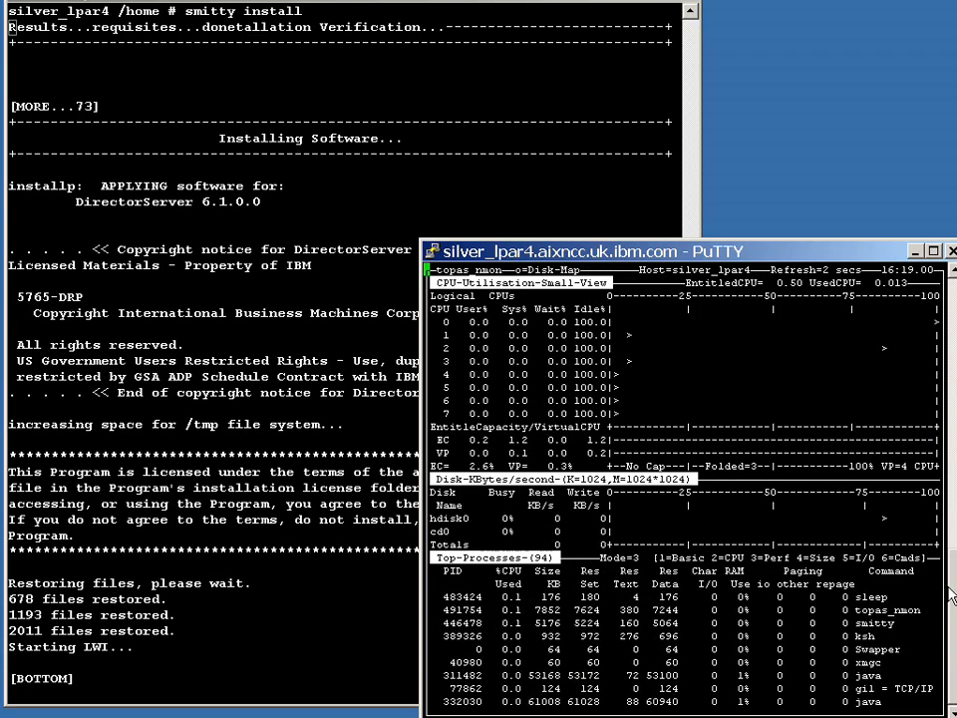
{"action": "key", "text": "e"}
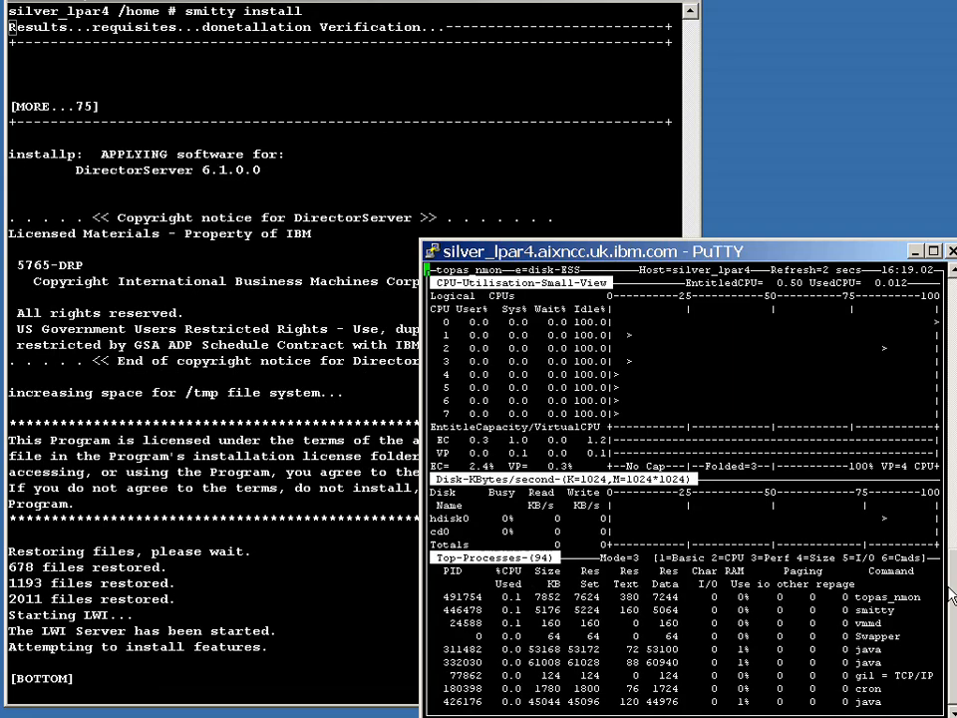
{"action": "key", "text": "g"}
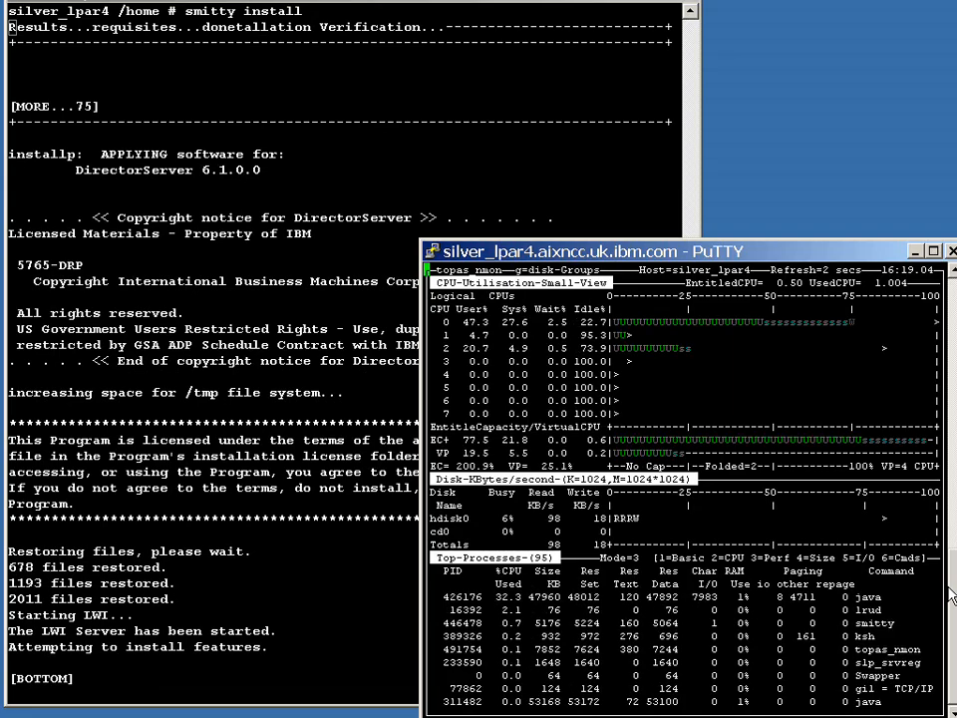
{"action": "key", "text": "V"}
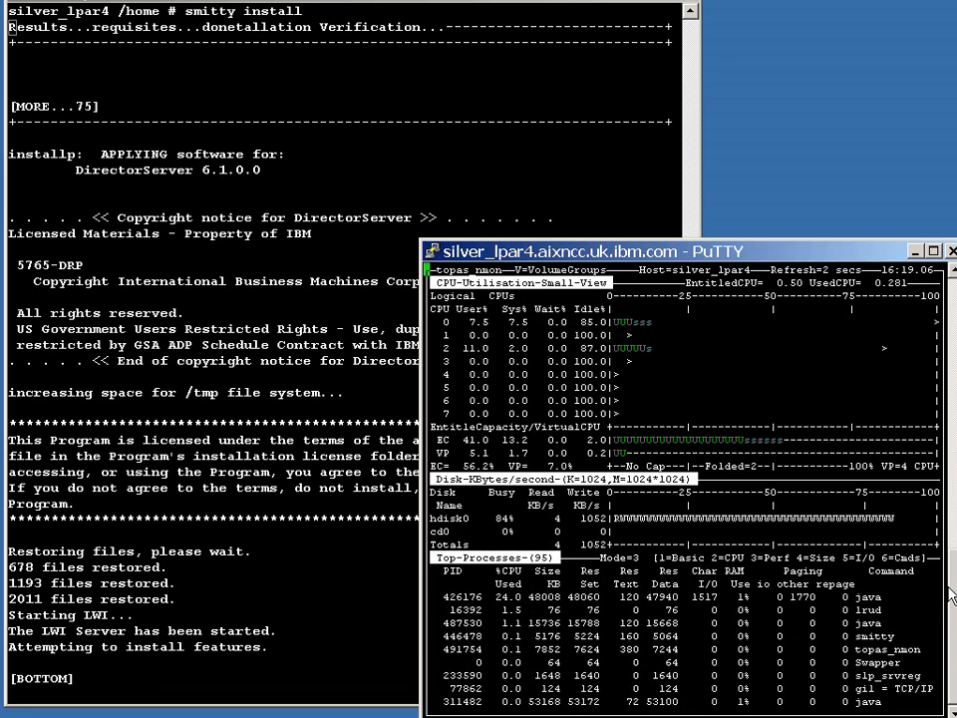
{"action": "key", "text": "P"}
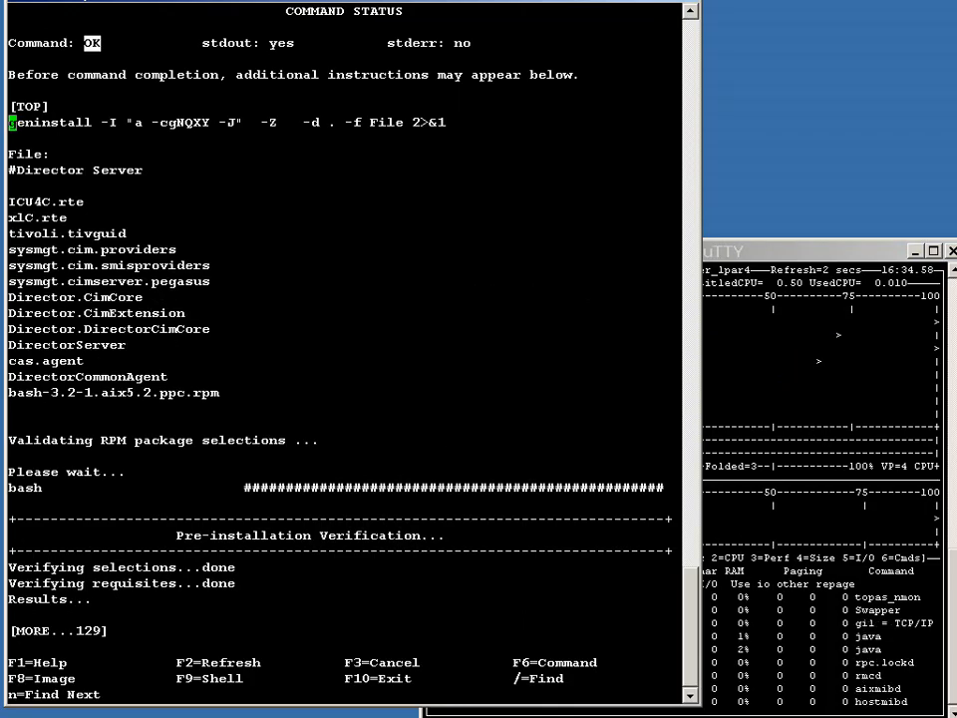
Step: Page through the finished installation output to review its statistics and summaries
{"action": "key", "text": "Page_Down"}
{"action": "key", "text": "Page_Down"}
{"action": "key", "text": "Page_Down"}
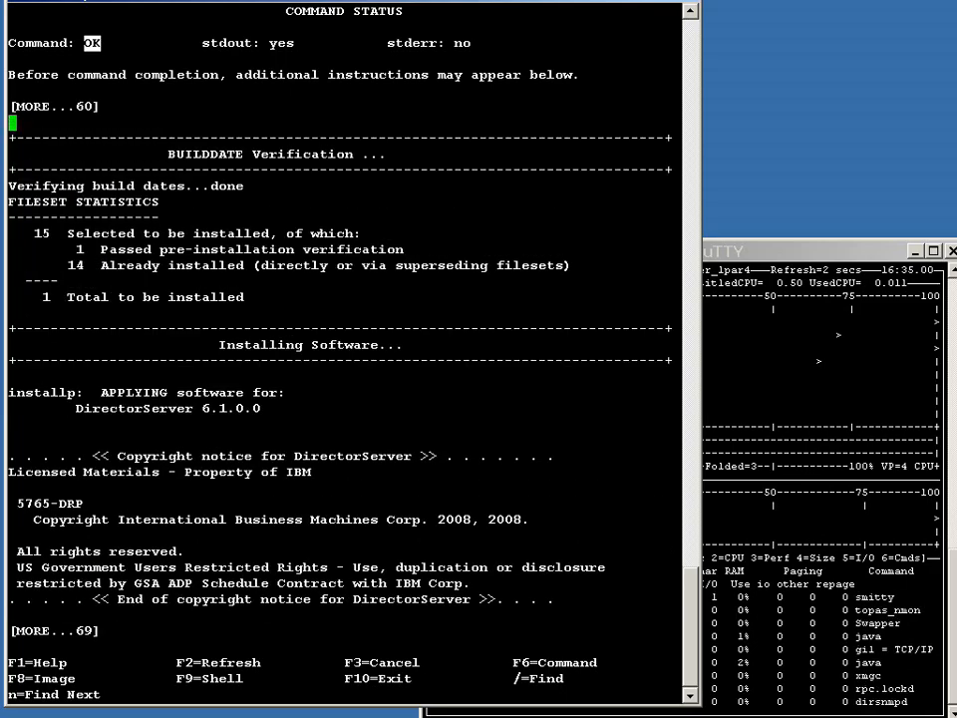
{"action": "key", "text": "Page_Down"}
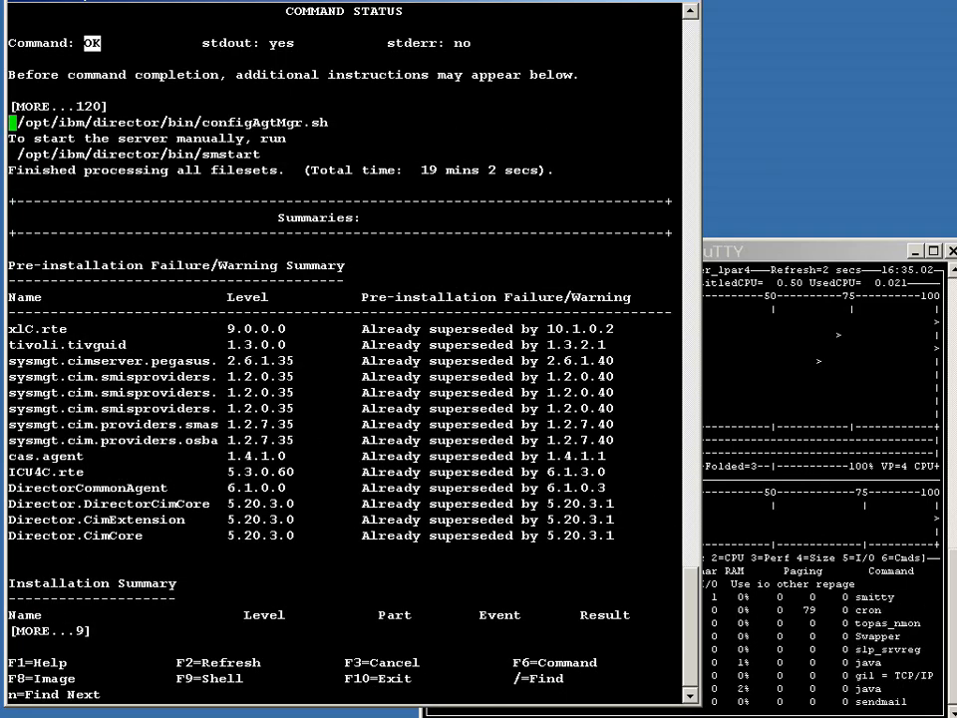
{"action": "key", "text": "Page_Up"}
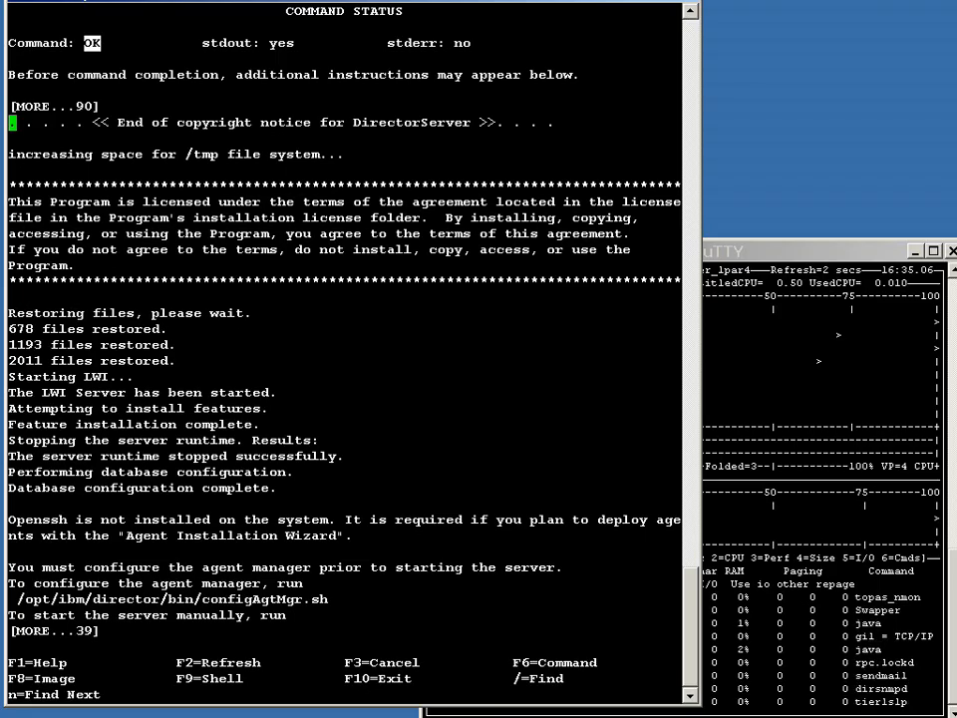
Step: Copy the configAgtMgr.sh path from the output, exit smitty, and run /opt/ibm/director/bin/configAgtMgr.sh
{"action": "left_click_drag", "start_coordinate": [6, 521], "coordinate": [362, 535]}
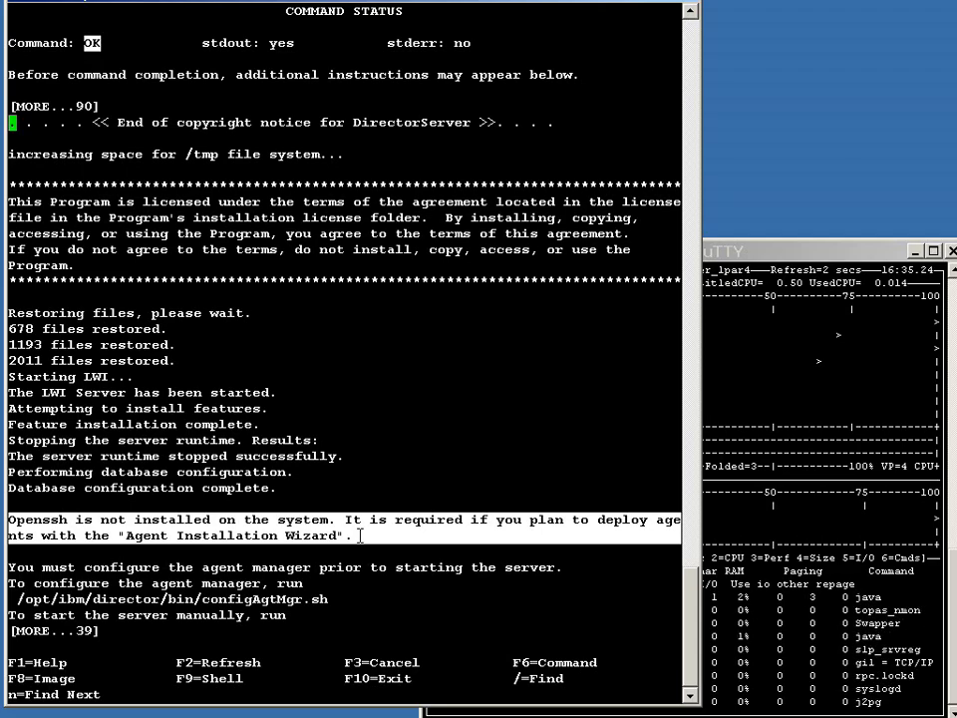
{"action": "left_click", "coordinate": [360, 536]}
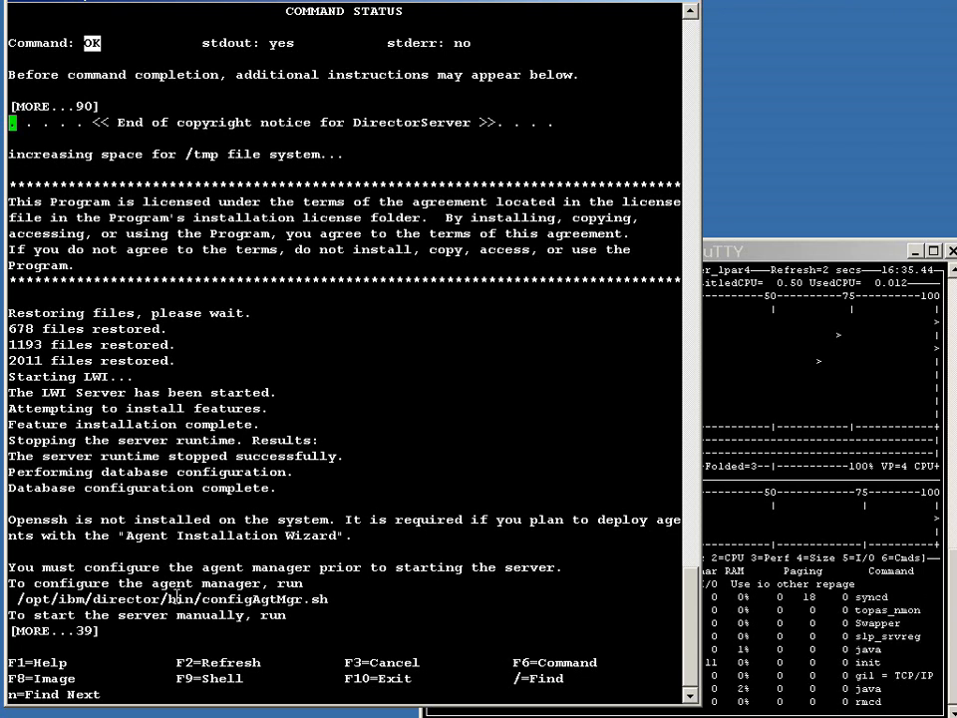
{"action": "left_click_drag", "start_coordinate": [16, 599], "coordinate": [378, 595]}
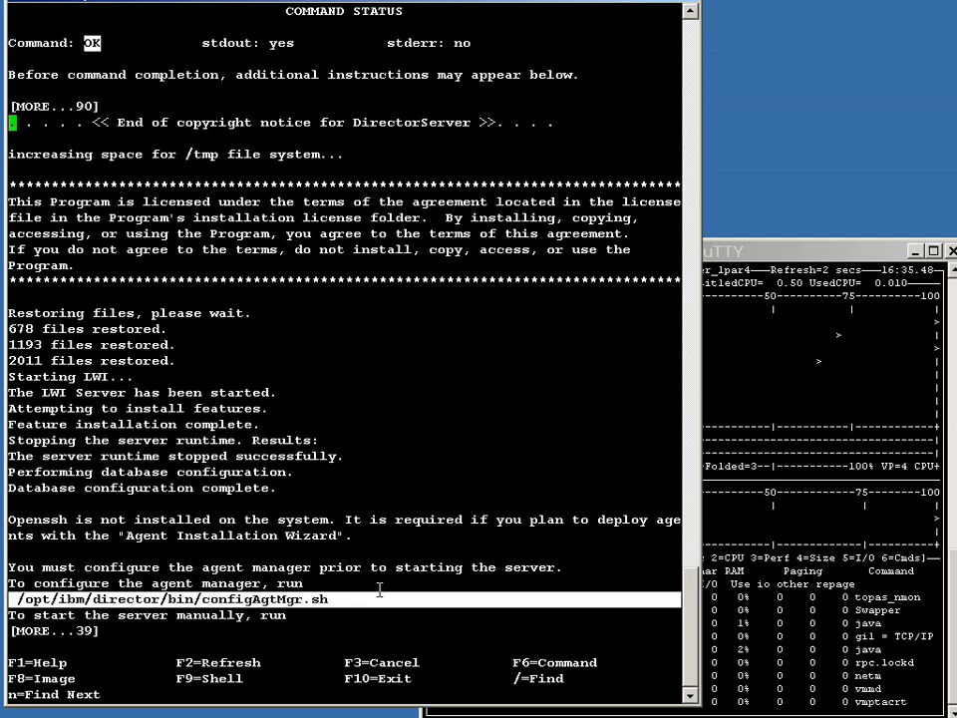
{"action": "key", "text": "F10"}
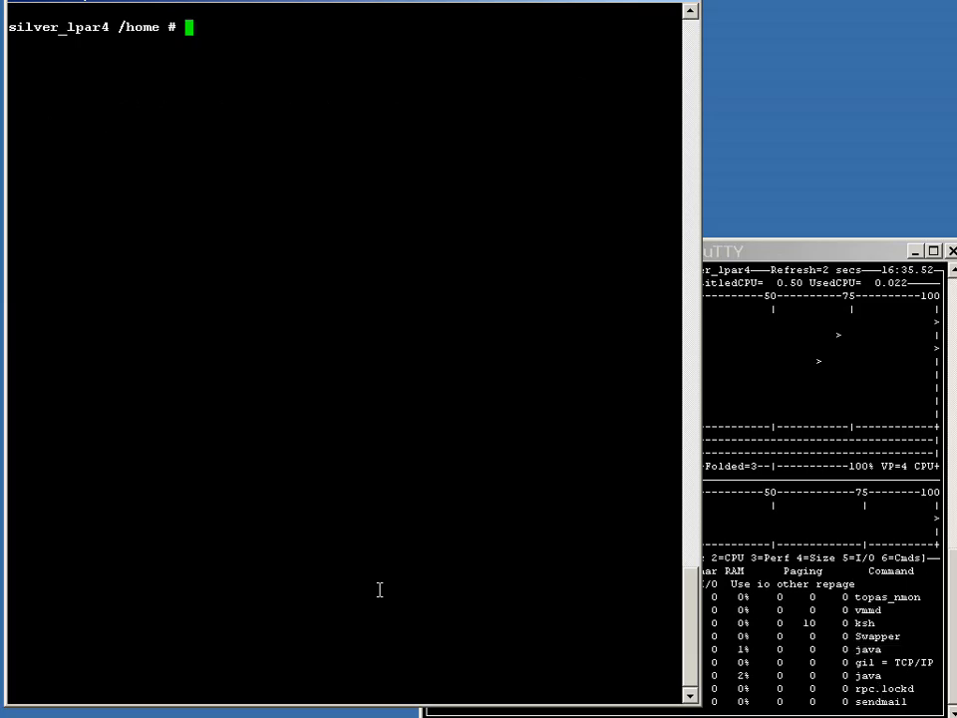
{"action": "right_click", "coordinate": [379, 589]}
{"action": "key", "text": "Return"}
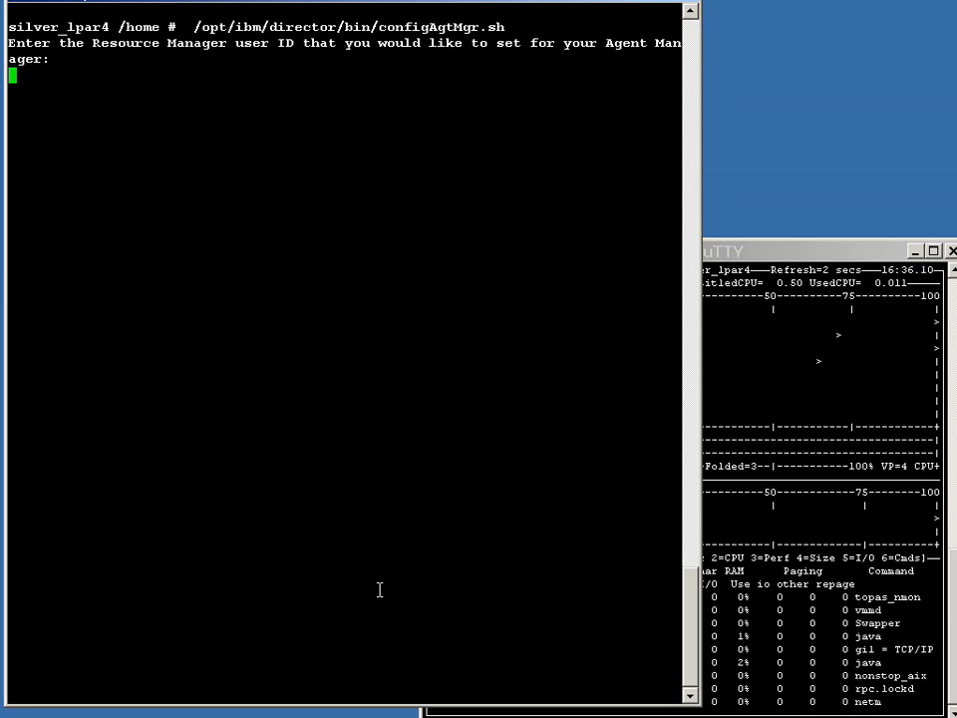
Step: Set the Resource Manager user ID to root and enter and verify the Resource Manager and Agent Registration passwords
{"action": "type", "text": "root"}
{"action": "key", "text": "Return"}
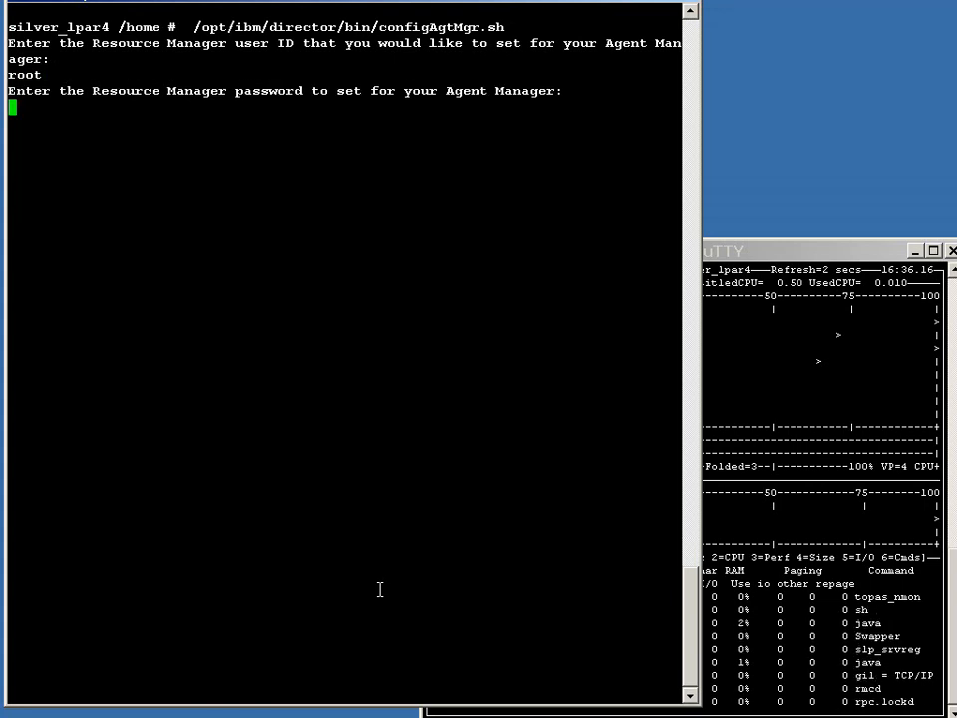
{"action": "key", "text": "Return"}
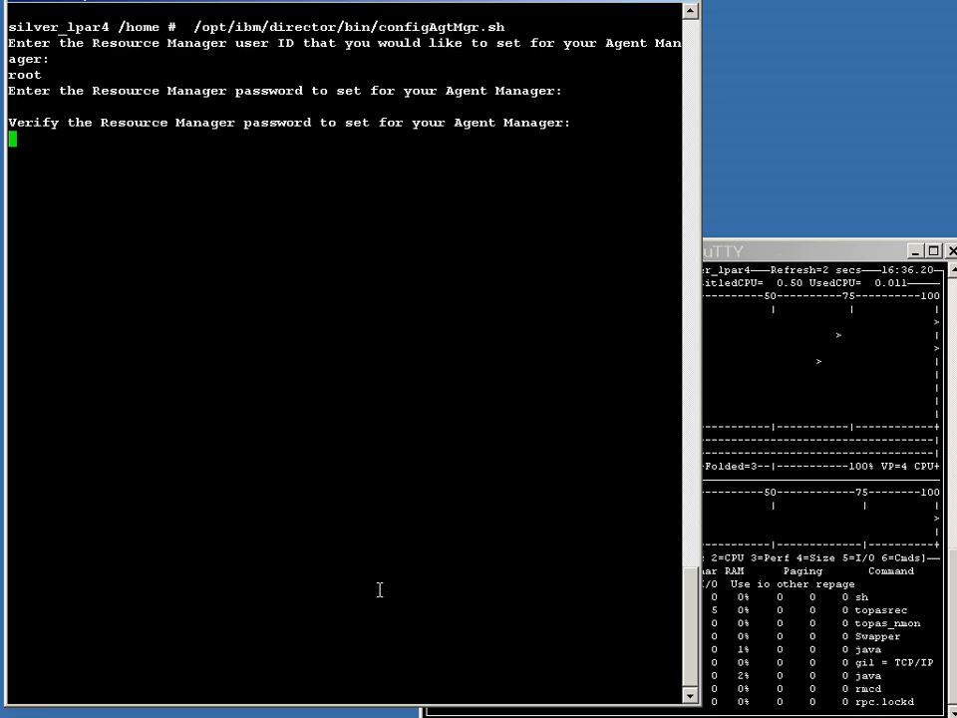
{"action": "key", "text": "Return"}
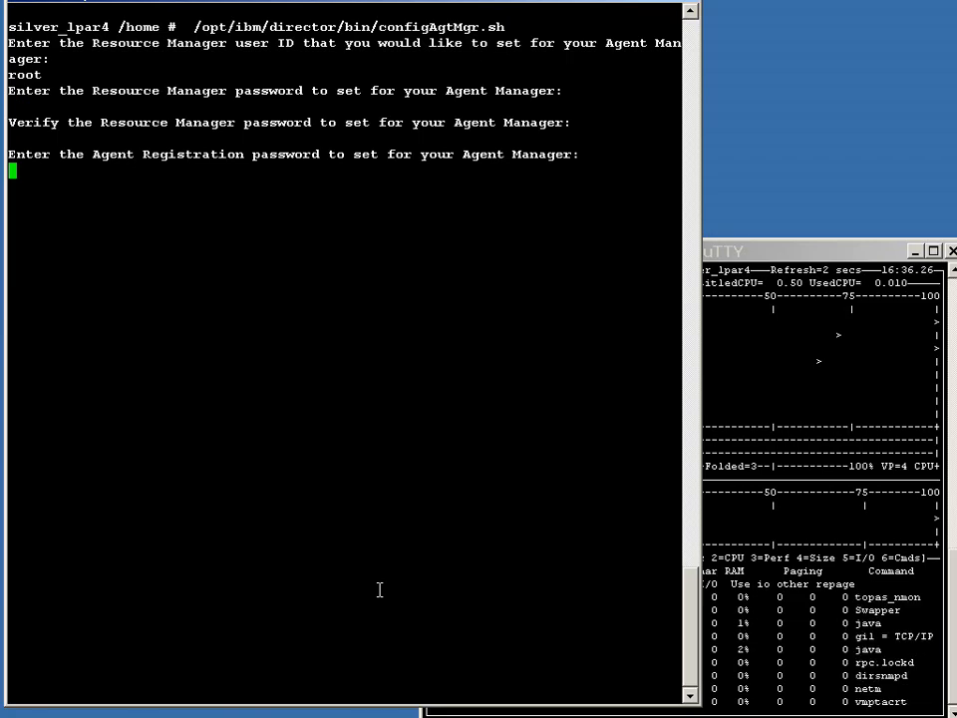
{"action": "key", "text": "Return"}
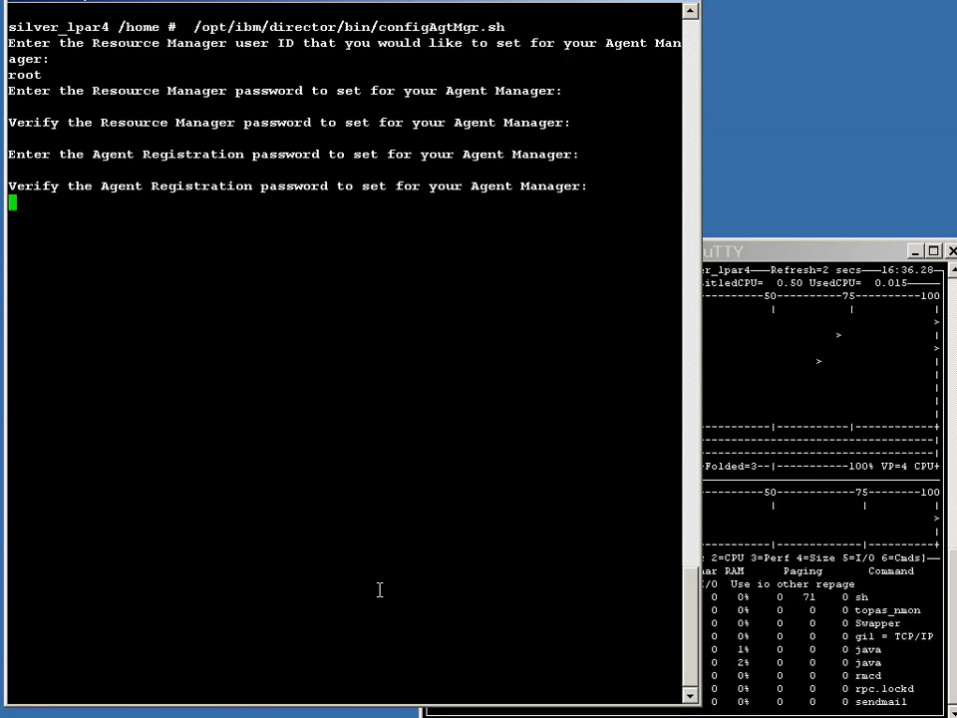
{"action": "key", "text": "Return"}
Step: Answer no to using an existing Agent Manager to finish the agent manager configuration
{"action": "type", "text": "y"}
{"action": "key", "text": "BackSpace"}
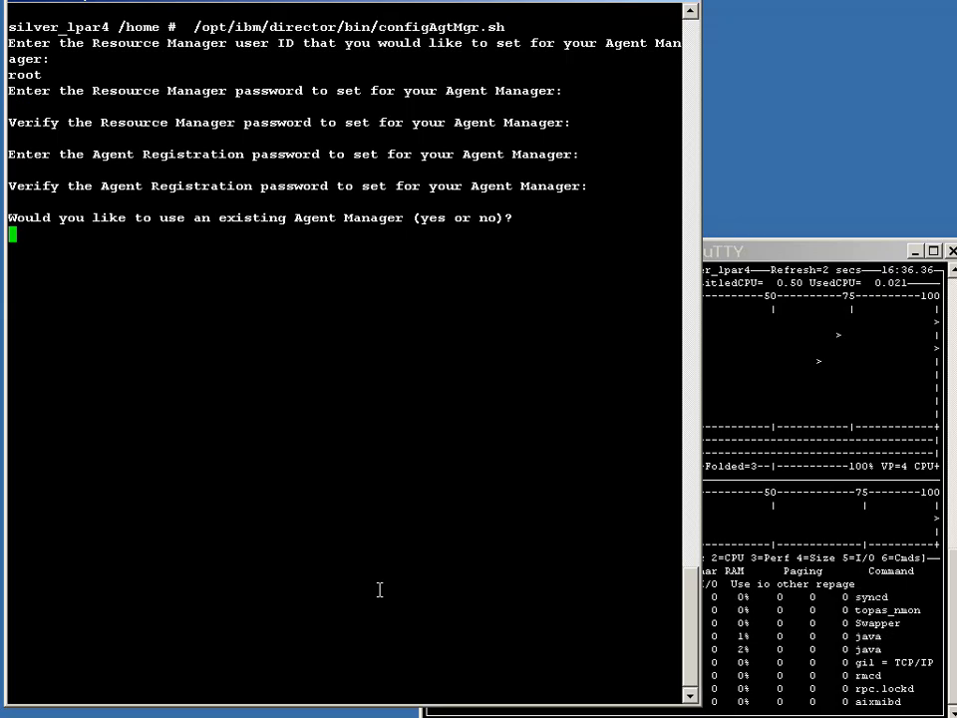
{"action": "type", "text": "y"}
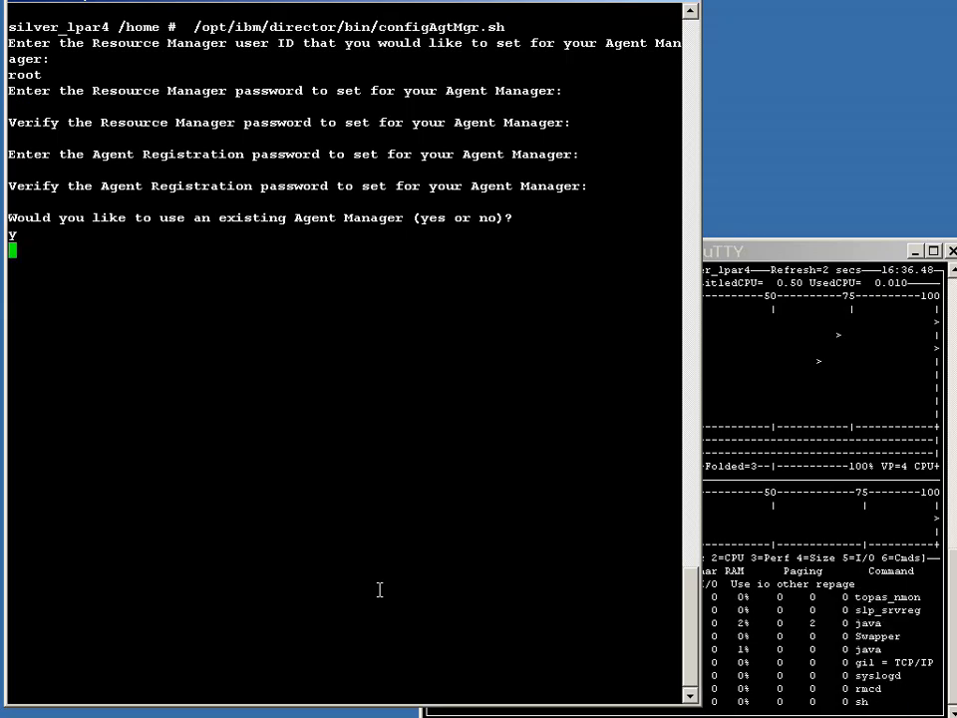
{"action": "key", "text": "Return"}
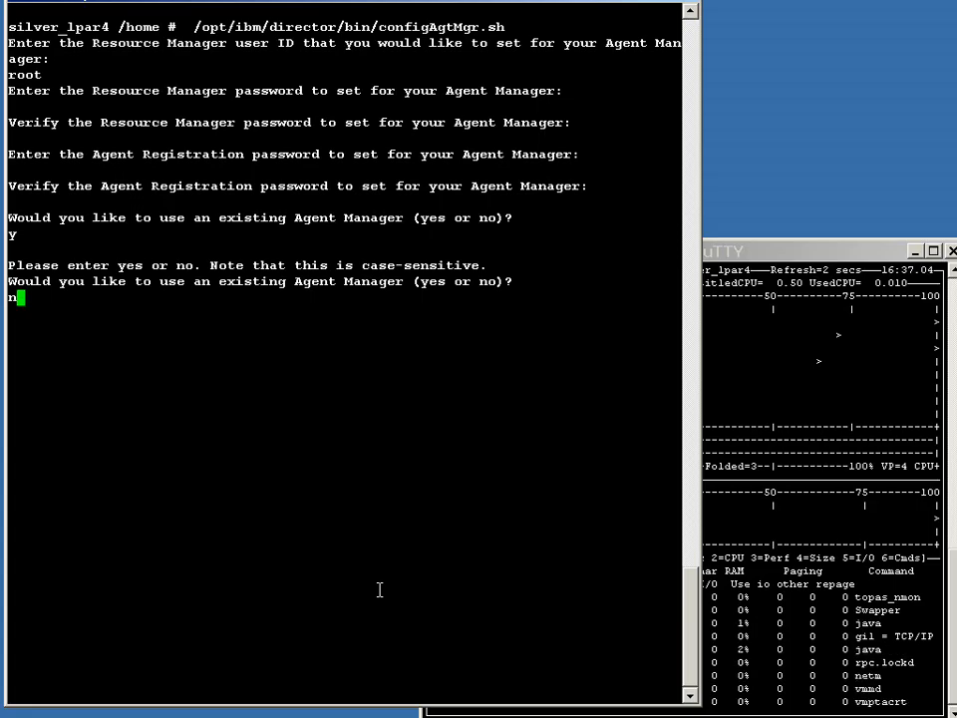
{"action": "type", "text": "no"}
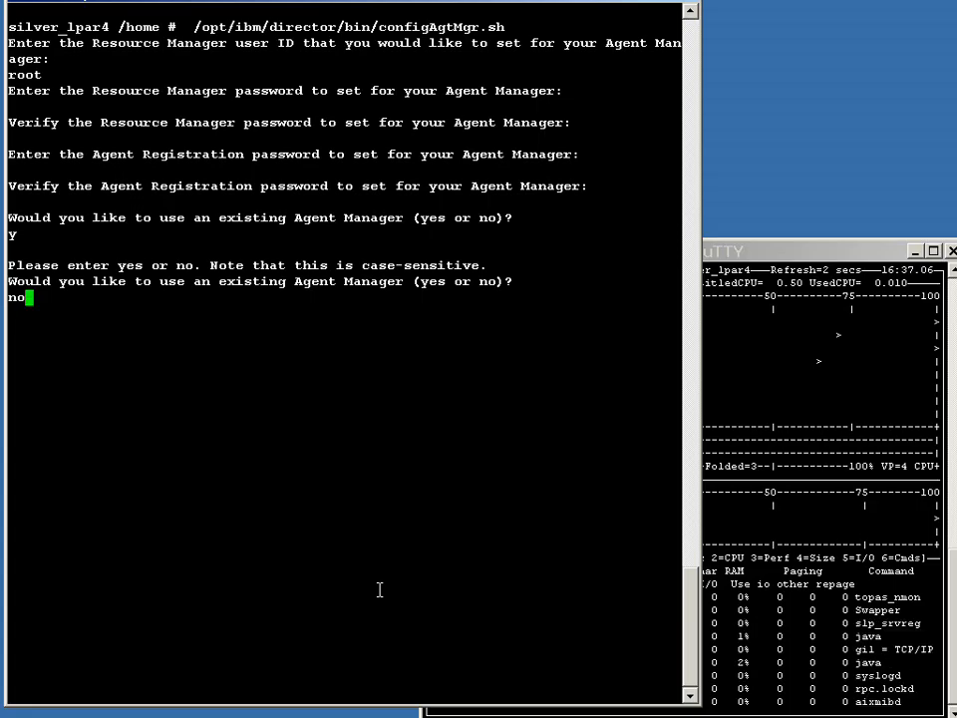
{"action": "key", "text": "Return"}
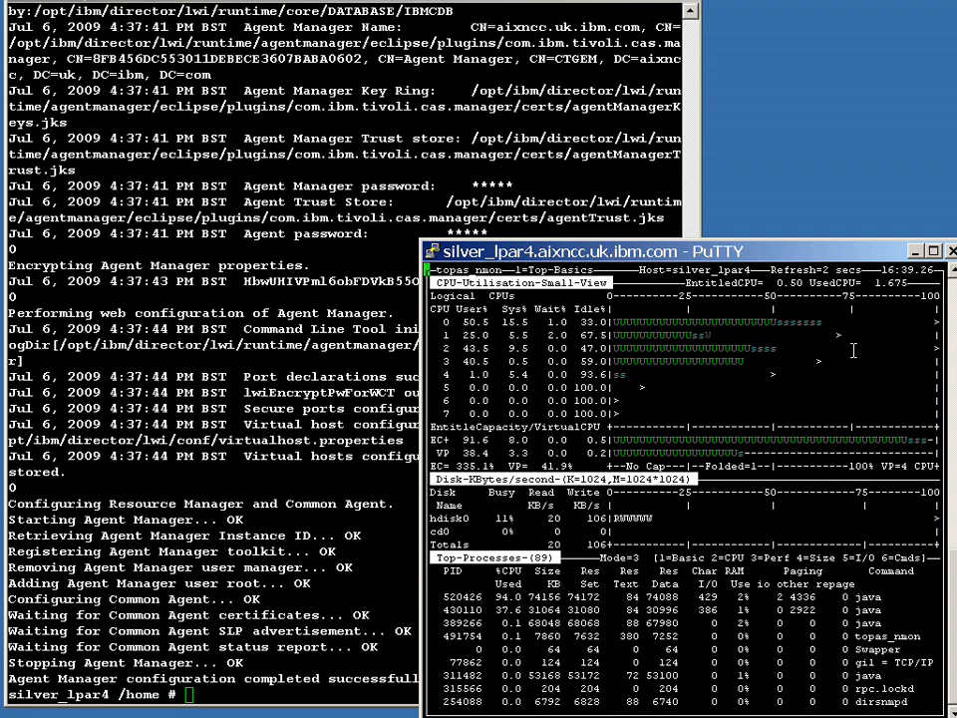
Step: Start the platform_agent subsystem with startsrc -s platform_agent
{"action": "left_click", "coordinate": [575, 164]}
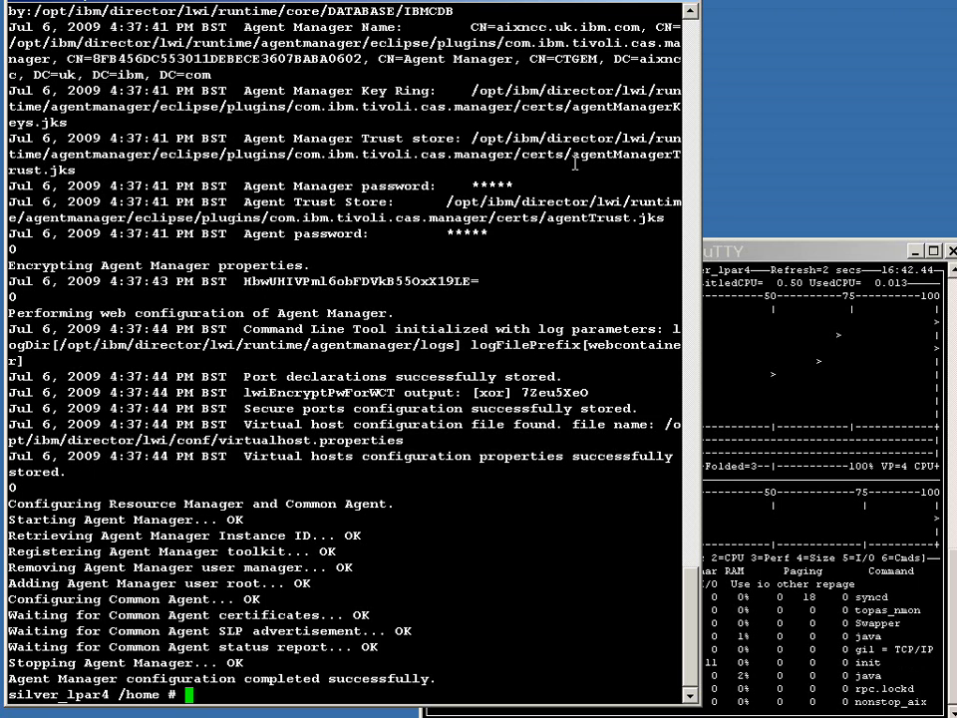
{"action": "type", "text": "startsrc -s platform_agent"}
{"action": "key", "text": "Return"}
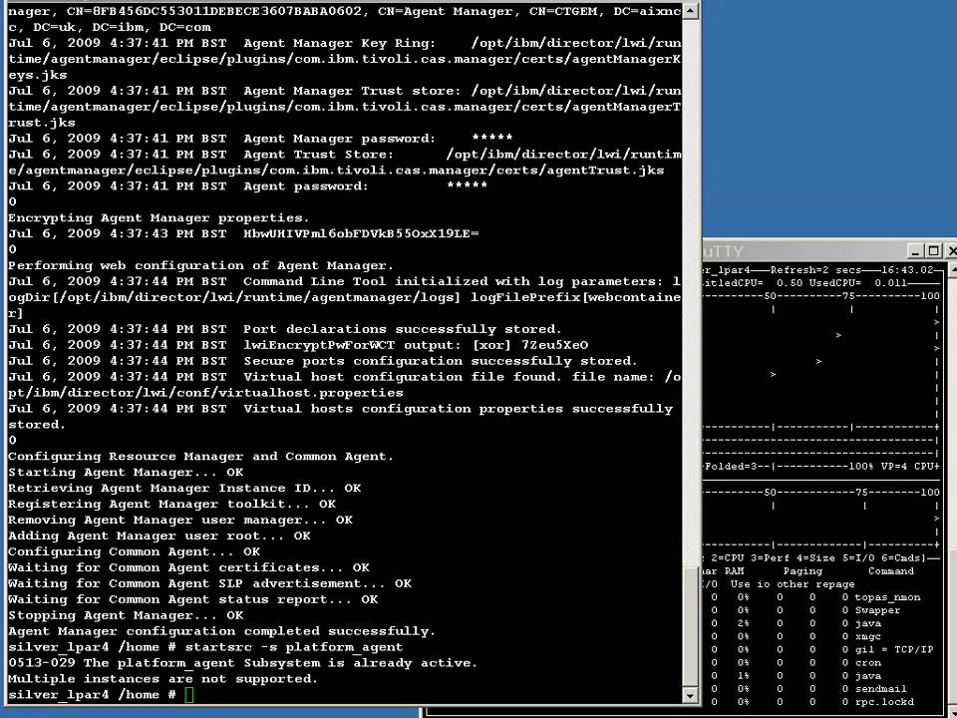
Step: Start the common agent with /opt/ibm/director/agent/runtime/agent/bin/endpoint.sh start
{"action": "right_click", "coordinate": [440, 460]}
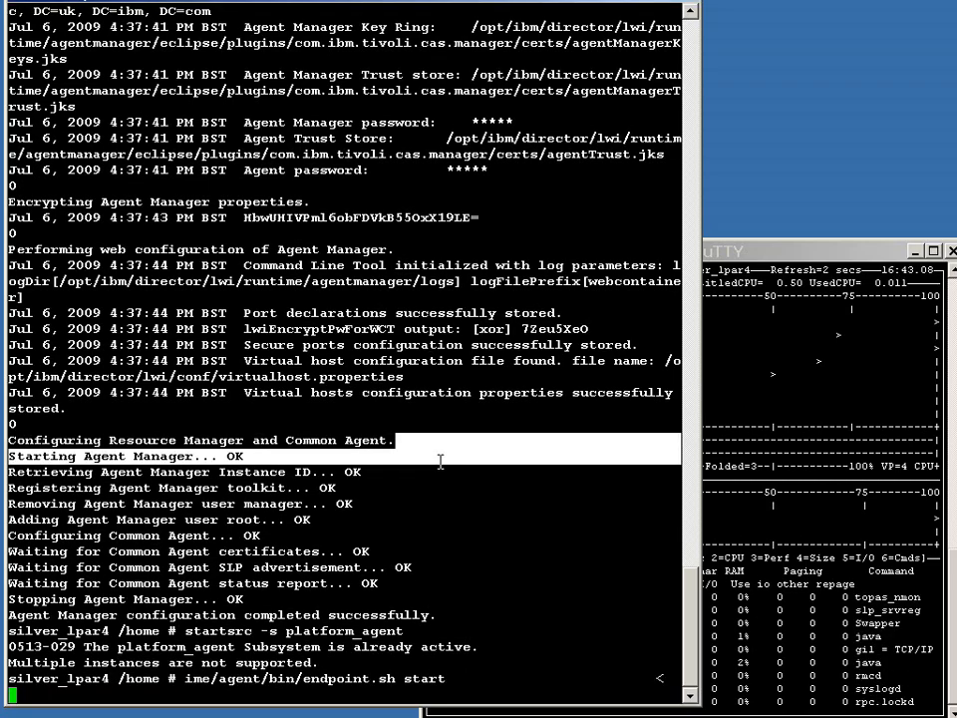
{"action": "key", "text": "Return"}
{"action": "left_click", "coordinate": [366, 600]}
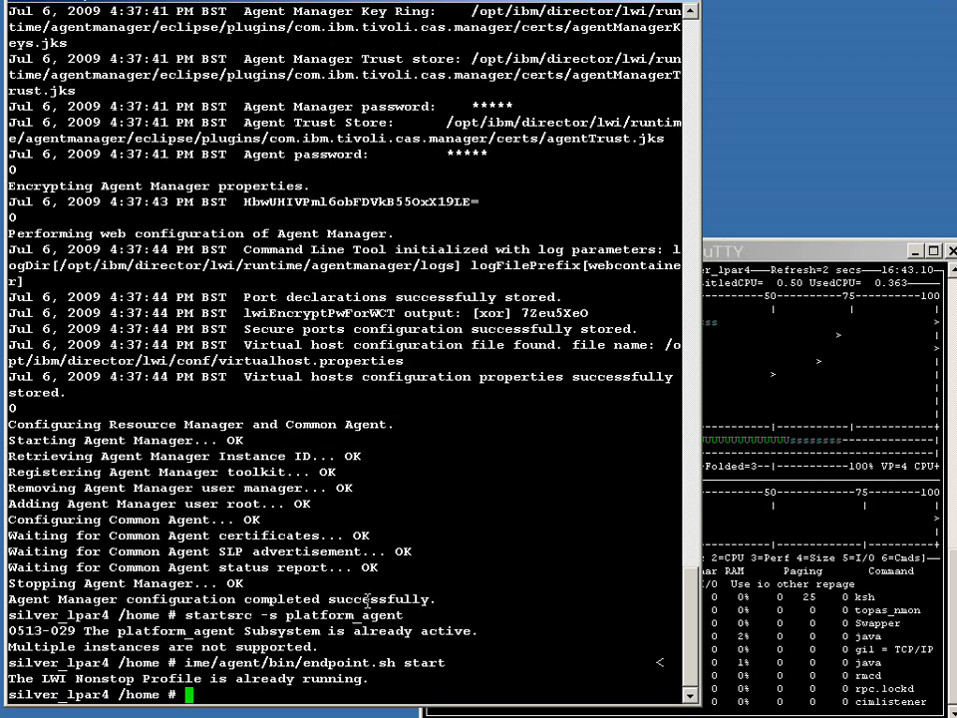
{"action": "key", "text": "Escape"}
{"action": "key", "text": "k"}
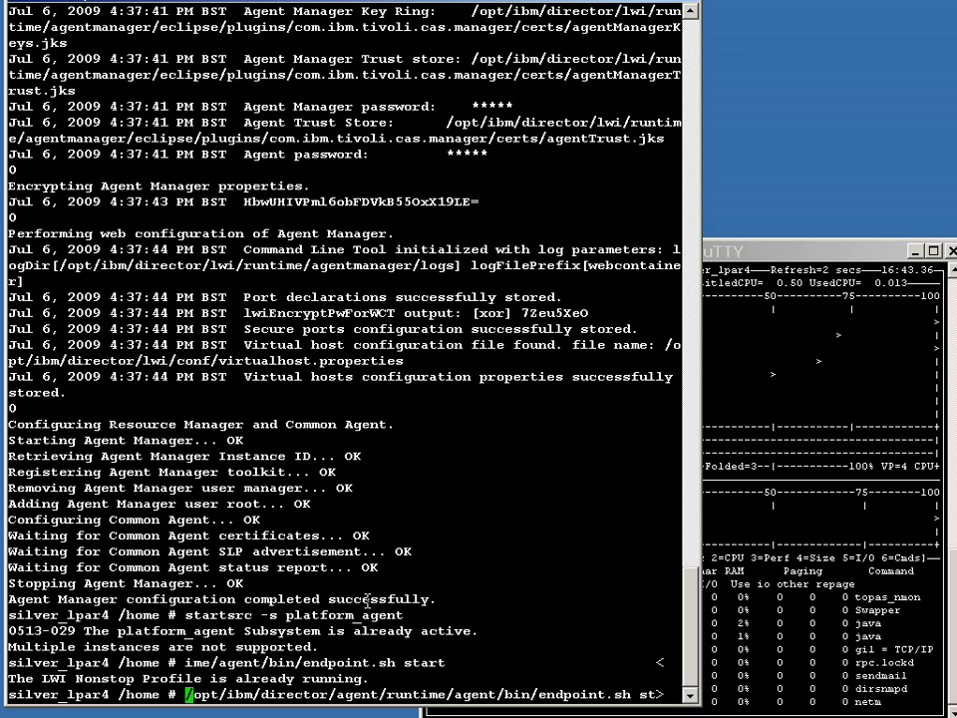
{"action": "key", "text": "Return"}
Step: Clear the screen and check the Director server status with smstatus
{"action": "type", "text": "clear"}
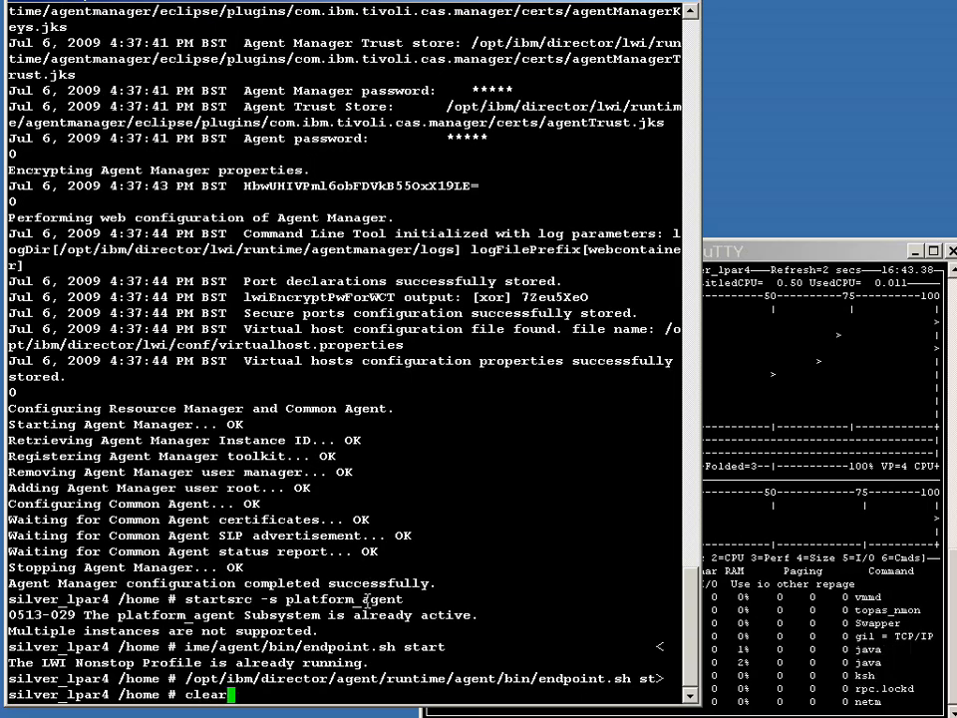
{"action": "key", "text": "Return"}
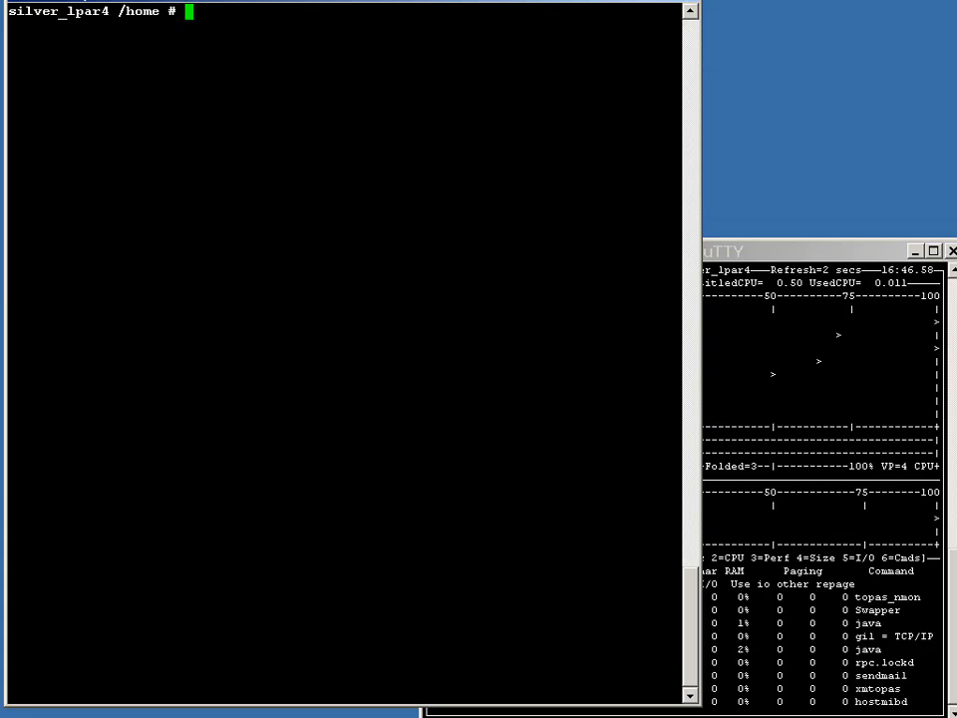
{"action": "type", "text": "smstatus"}
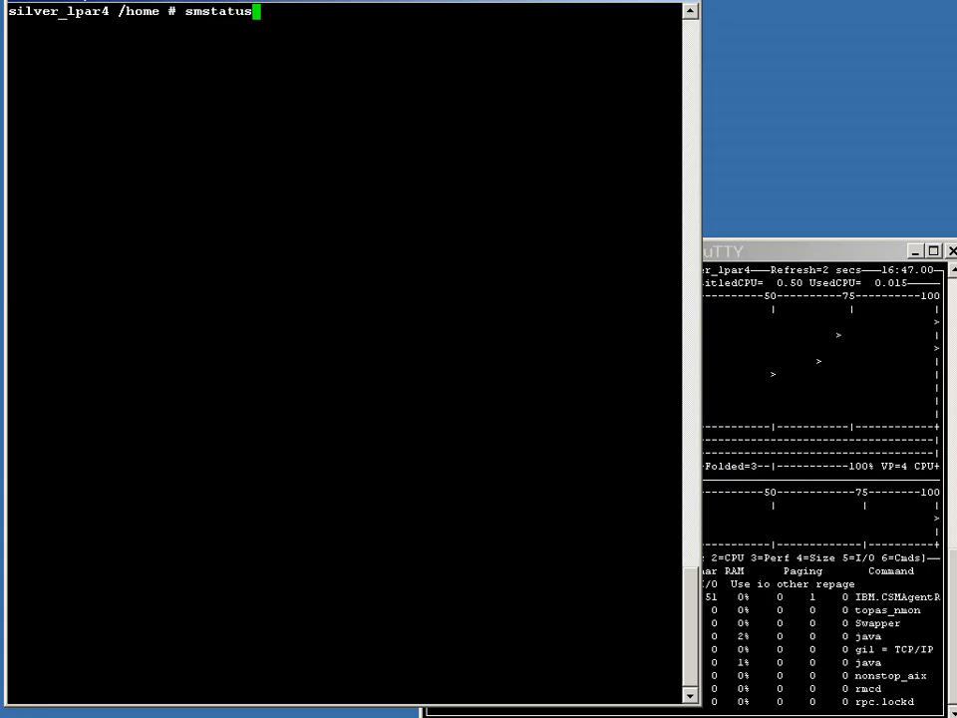
{"action": "key", "text": "Return"}
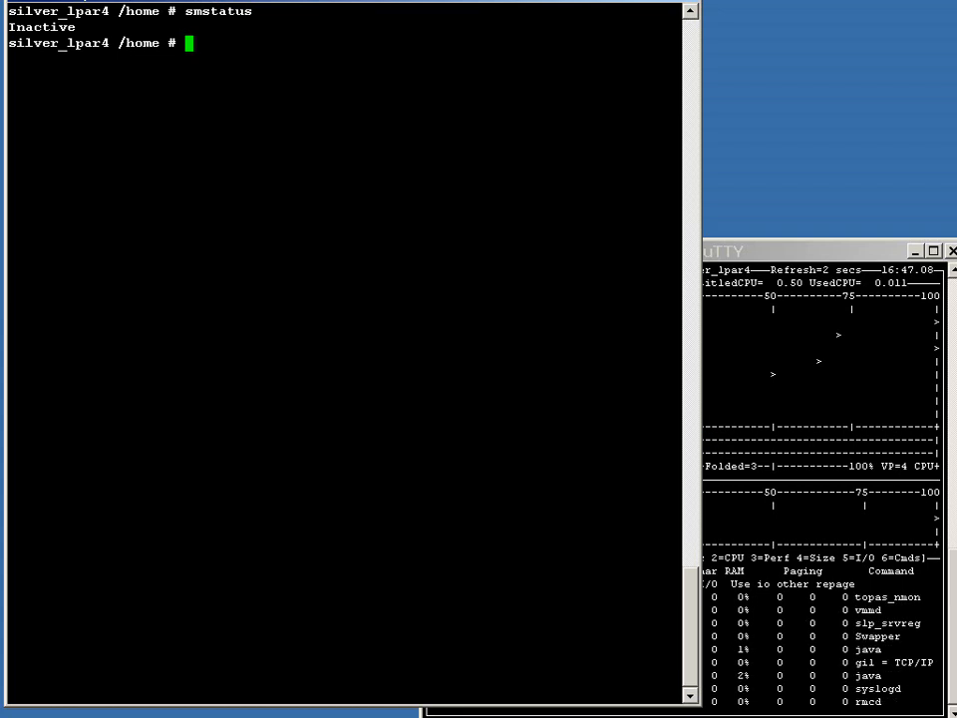
Step: Start the Director server with smstart and recheck its status with smstatus
{"action": "type", "text": "smstart"}
{"action": "key", "text": "Return"}
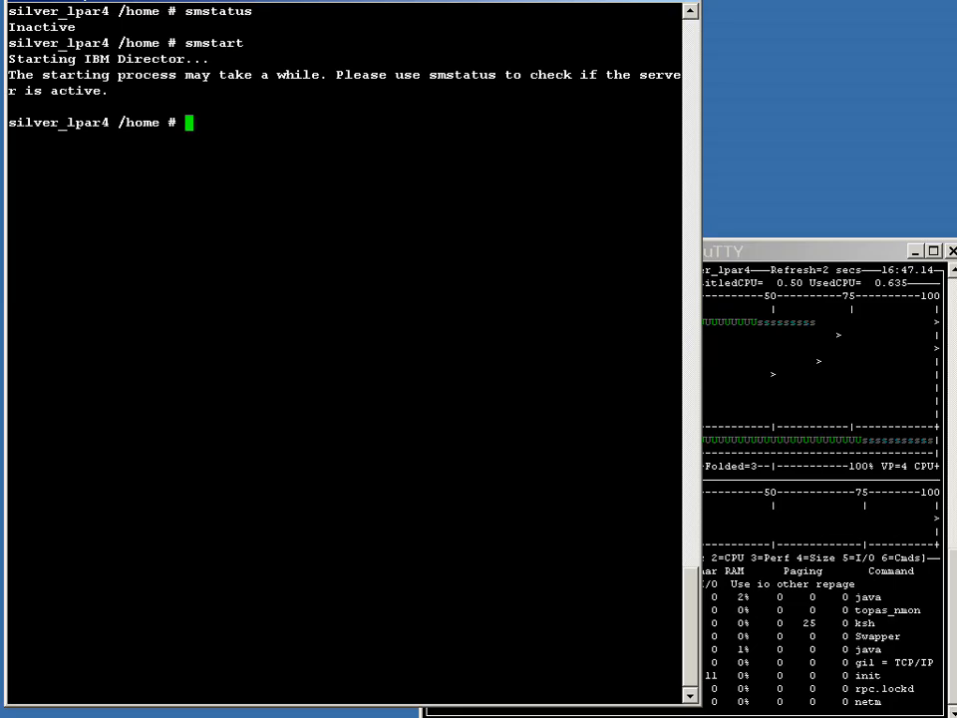
{"action": "key", "text": "Escape"}
{"action": "key", "text": "k"}
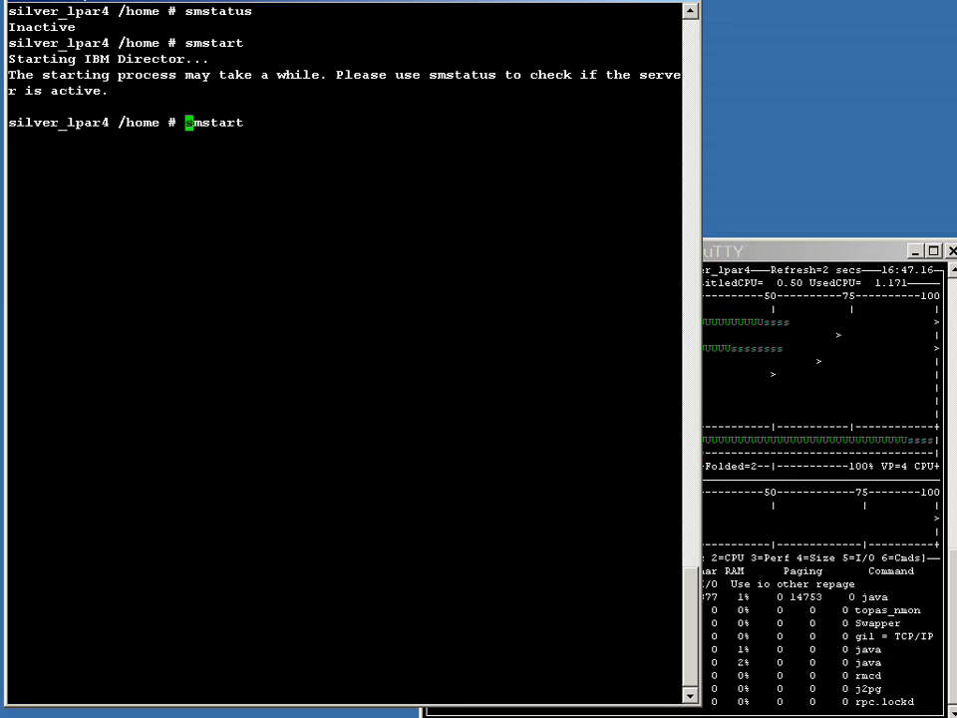
{"action": "key", "text": "k"}
{"action": "key", "text": "Return"}
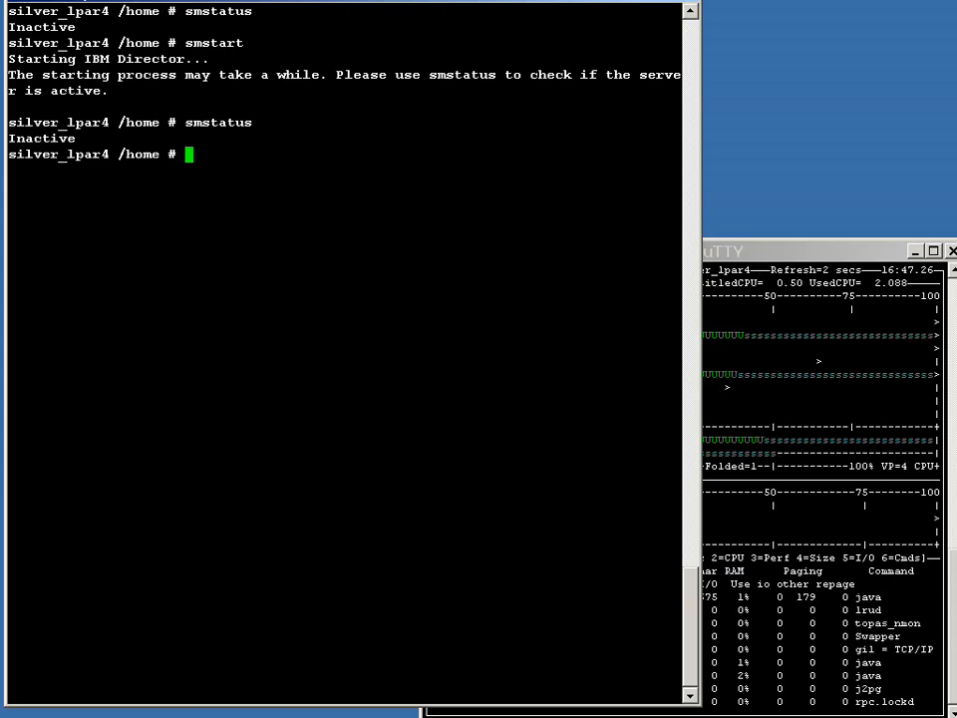
Step: Recall the previous command and run smstatus -r to monitor the Director server status
{"action": "key", "text": "Escape"}
{"action": "key", "text": "k"}
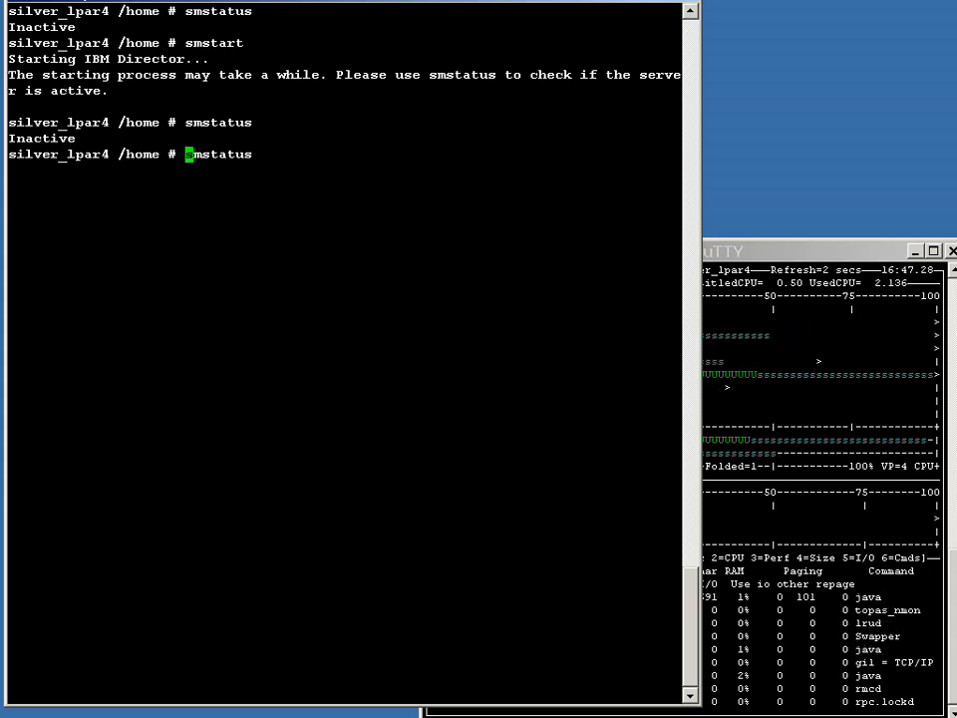
{"action": "type", "text": "A -r"}
{"action": "key", "text": "Return"}
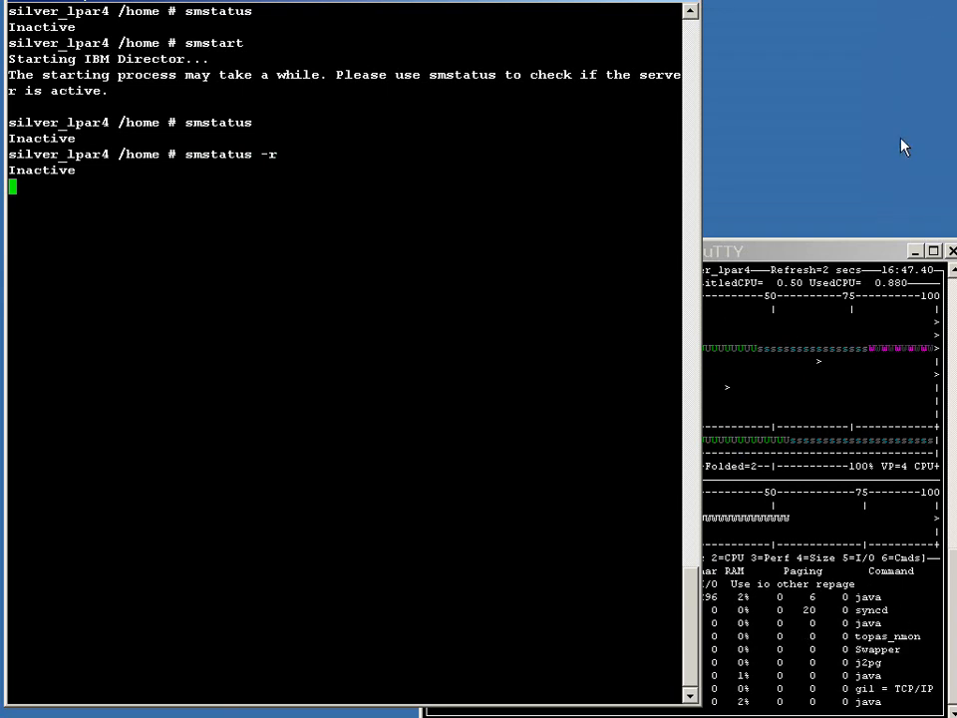
{"action": "left_click", "coordinate": [851, 256]}
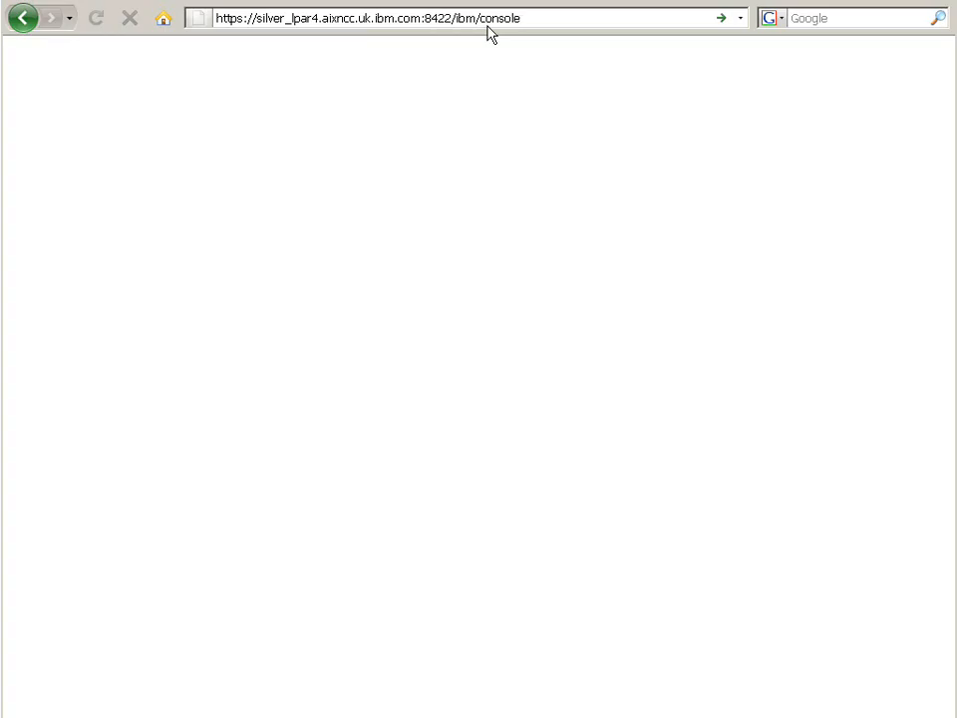
{"action": "key", "text": "Return"}
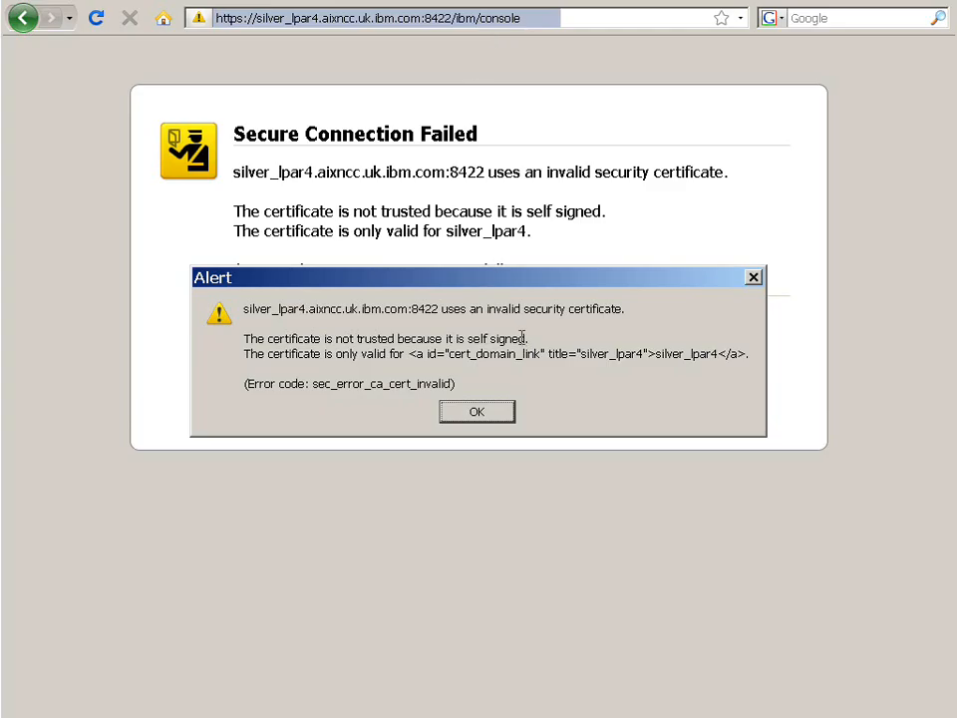
{"action": "left_click", "coordinate": [487, 416]}
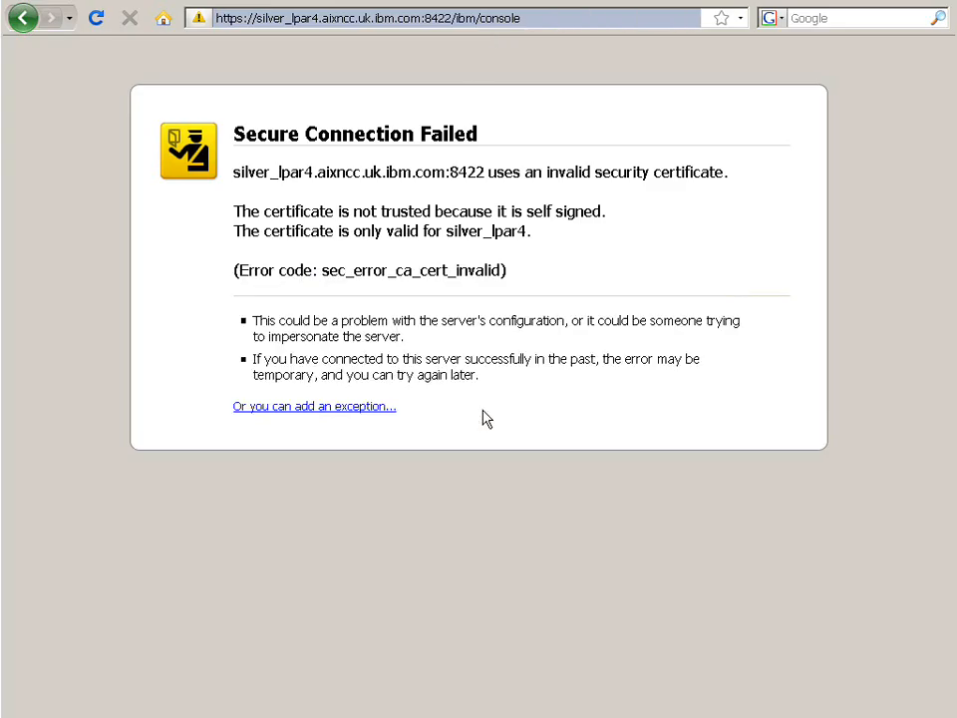
Step: Add and confirm a permanent security exception for the server's self-signed certificate
{"action": "left_click", "coordinate": [327, 408]}
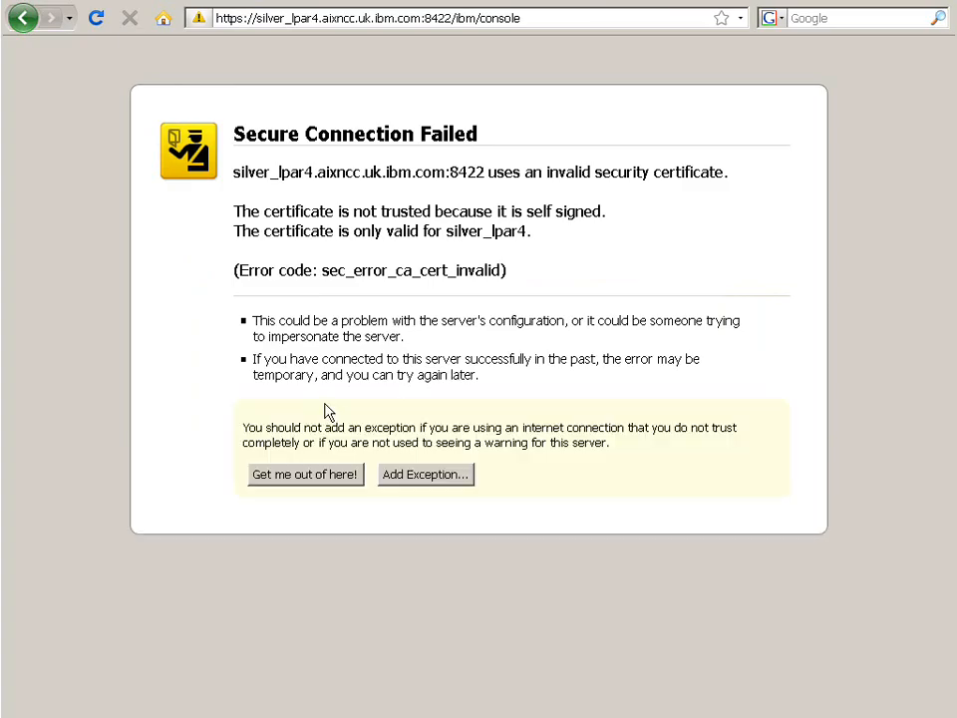
{"action": "left_click", "coordinate": [433, 478]}
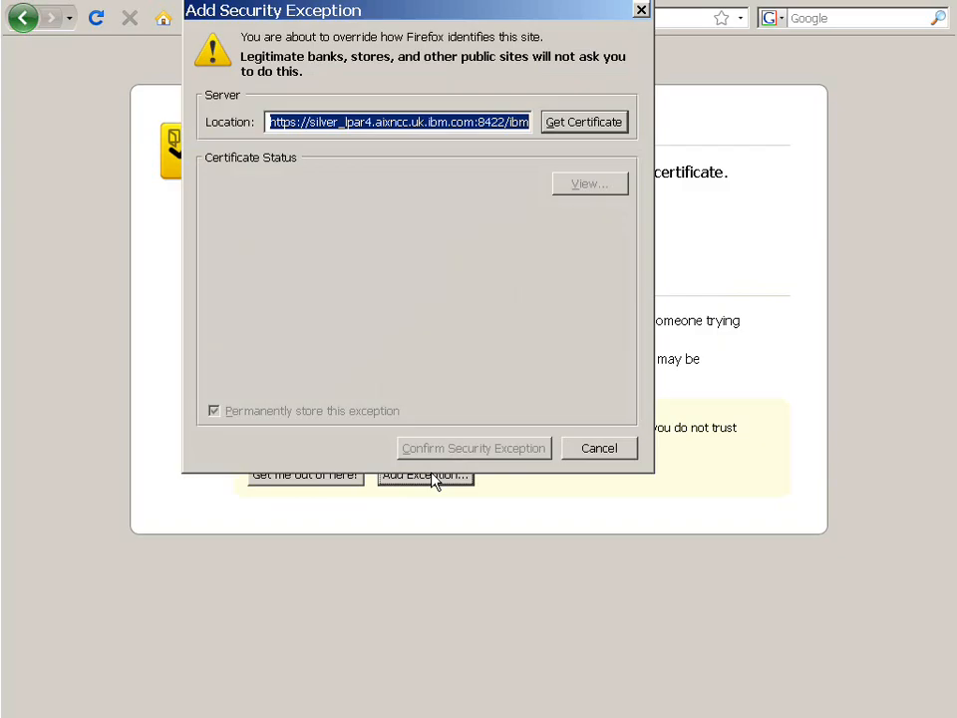
{"action": "left_click", "coordinate": [588, 131]}
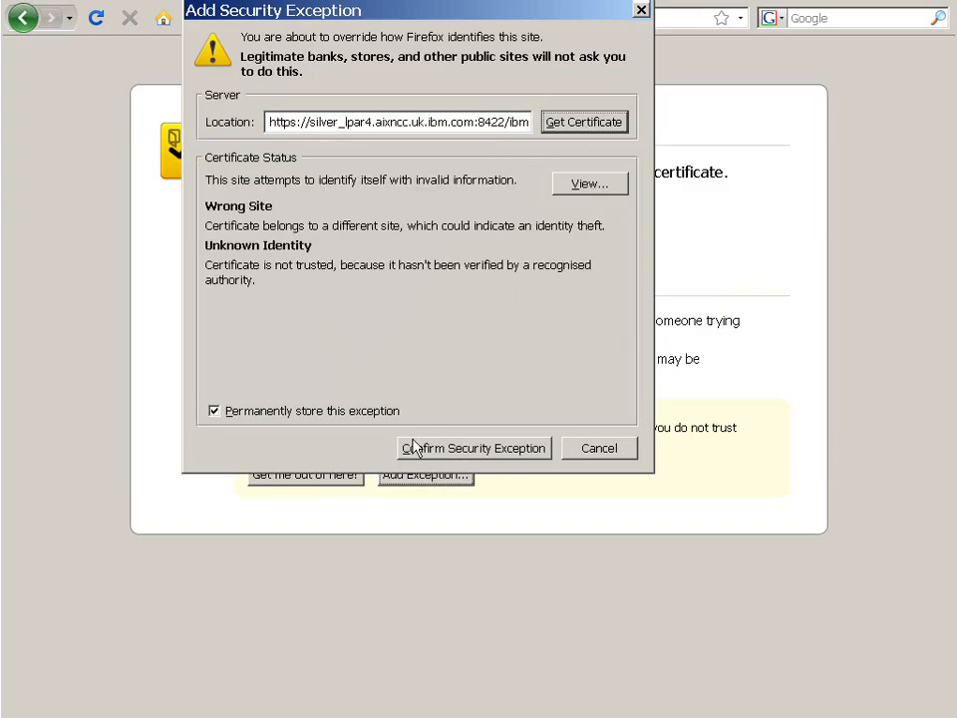
{"action": "left_click", "coordinate": [478, 451]}
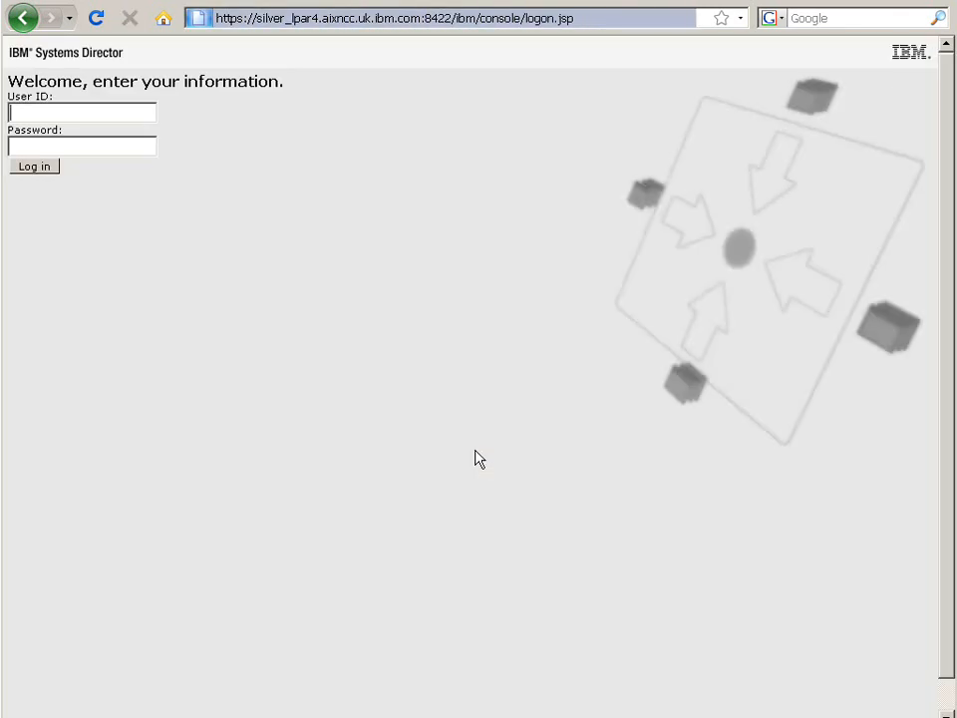
Step: Log in to the console as root with the account password, declining to save the password
{"action": "left_click", "coordinate": [62, 112]}
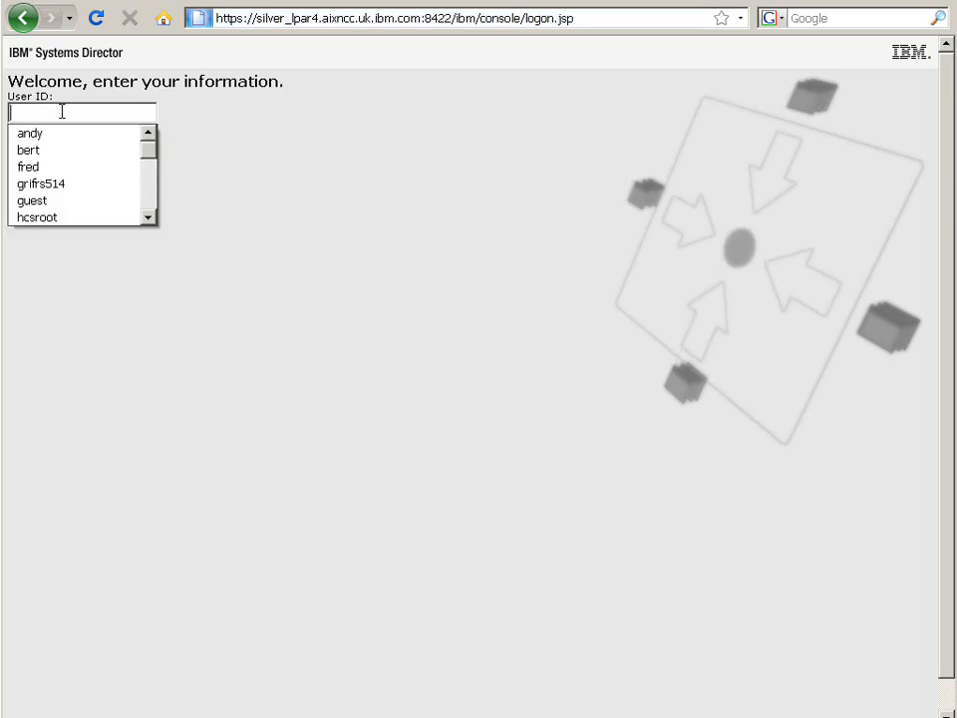
{"action": "type", "text": "root"}
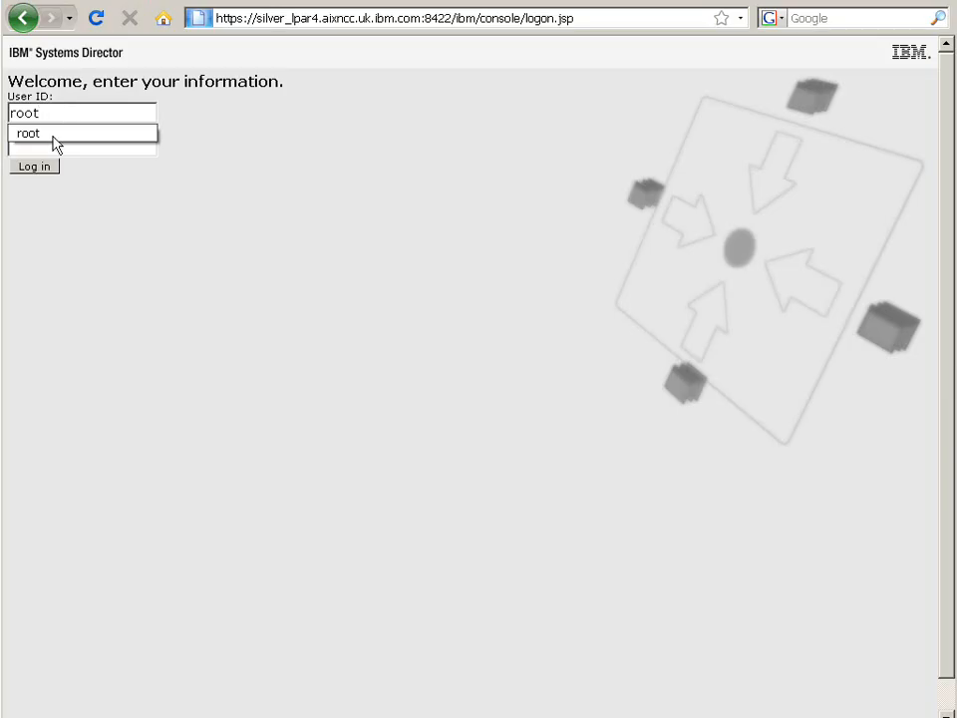
{"action": "left_click", "coordinate": [66, 151]}
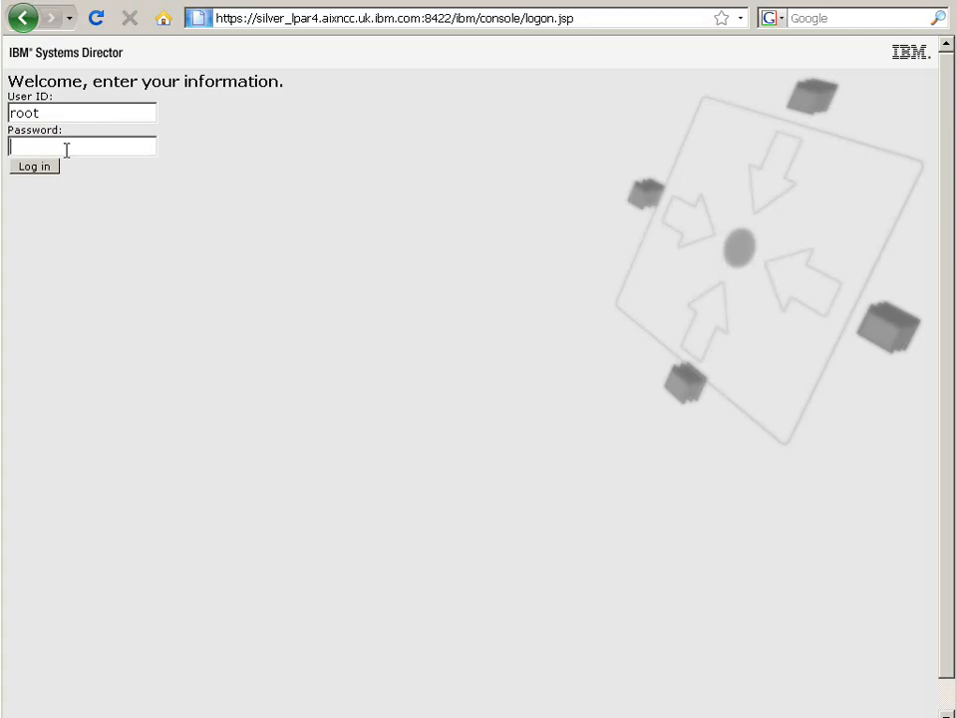
{"action": "type", "text": "••••••"}
{"action": "key", "text": "Return"}
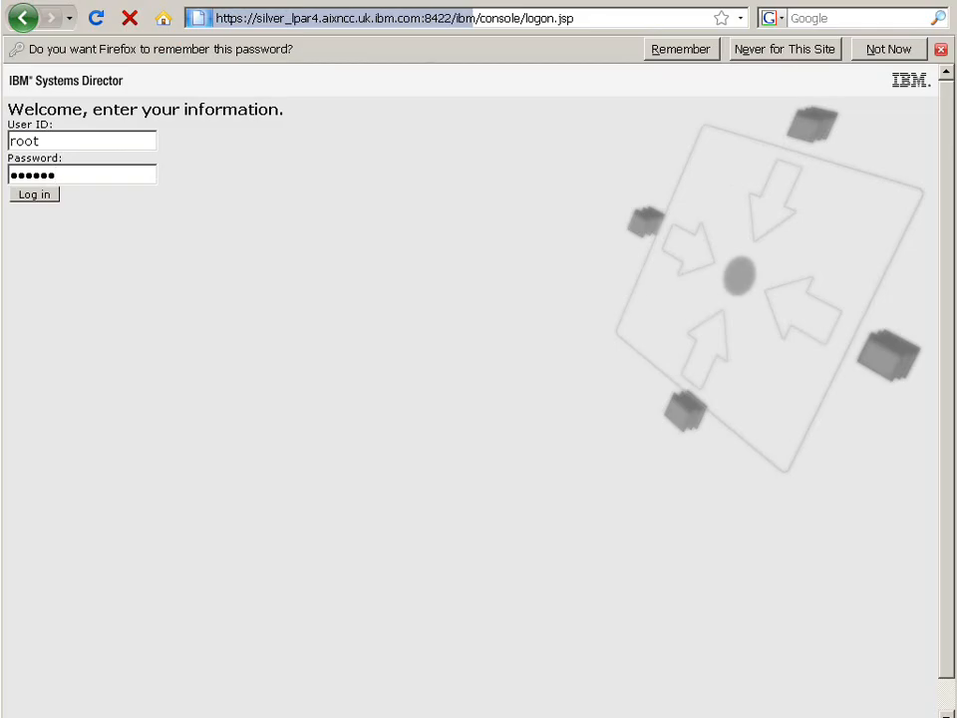
{"action": "left_click", "coordinate": [890, 51]}
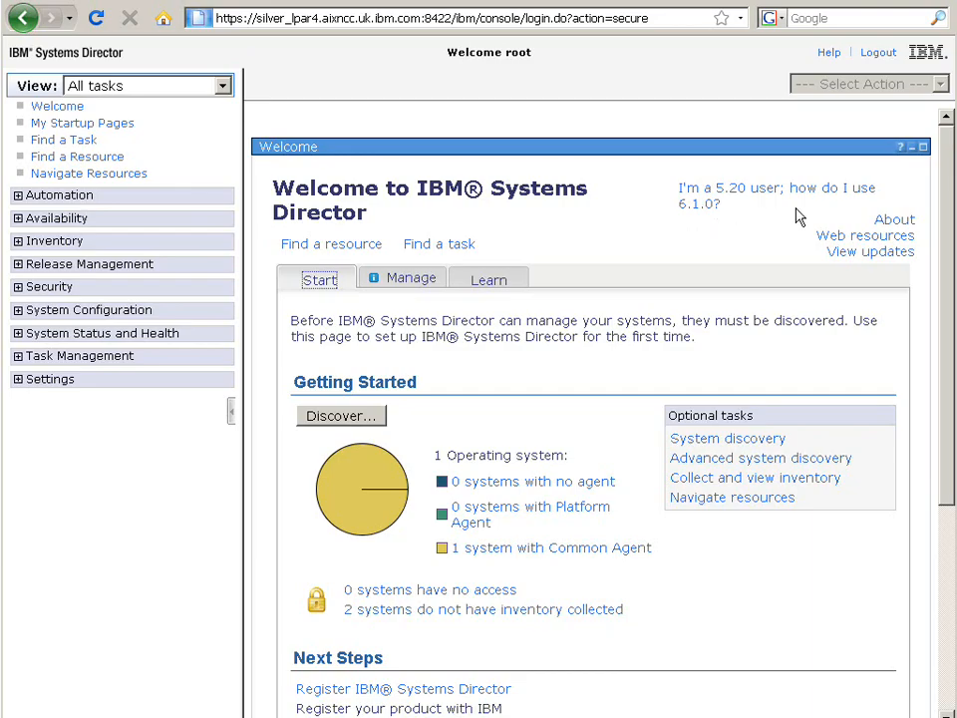
Step: Check the console's About page and return to the Welcome page
{"action": "left_click", "coordinate": [895, 219]}
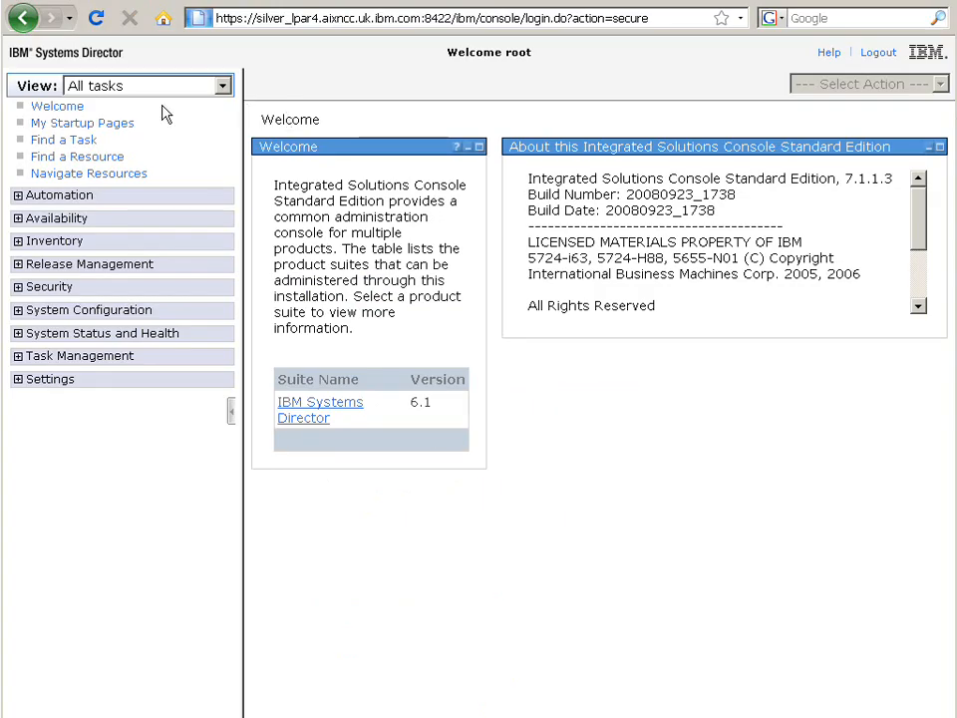
{"action": "left_click", "coordinate": [56, 106]}
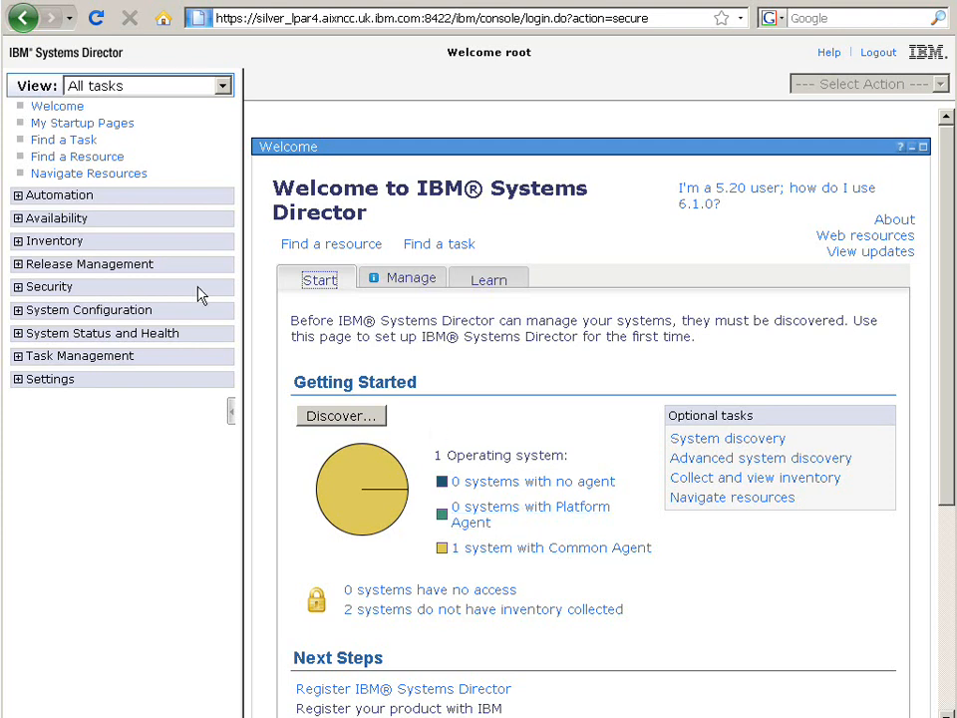
Step: Open Navigate Resources from the Inventory tasks and widen the Name column of the groups table
{"action": "left_click", "coordinate": [17, 242]}
{"action": "left_click", "coordinate": [90, 263]}
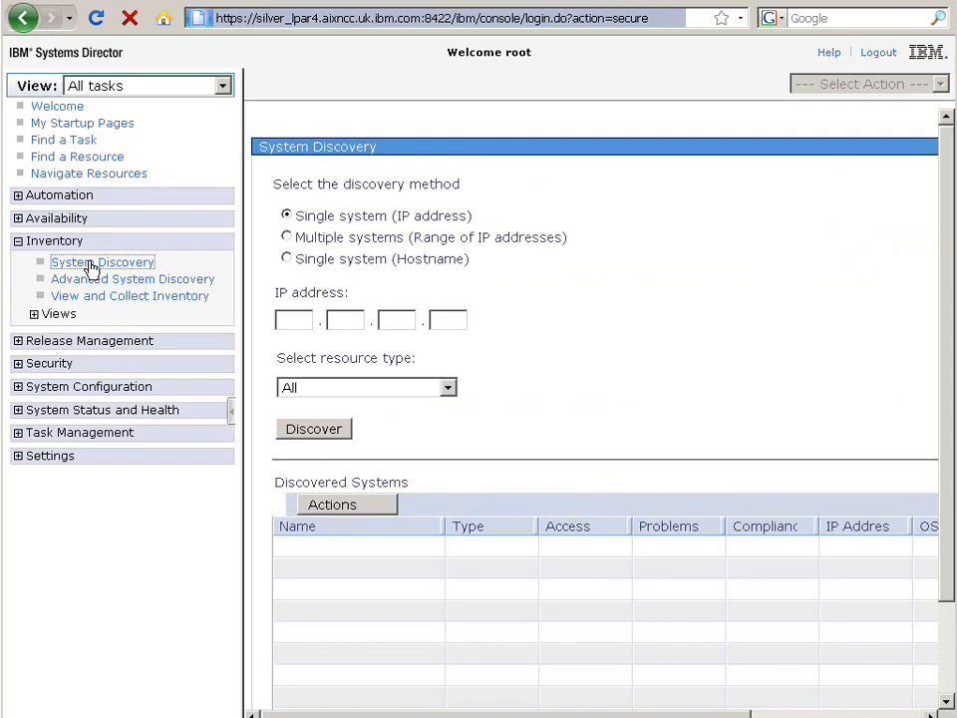
{"action": "left_click", "coordinate": [88, 176]}
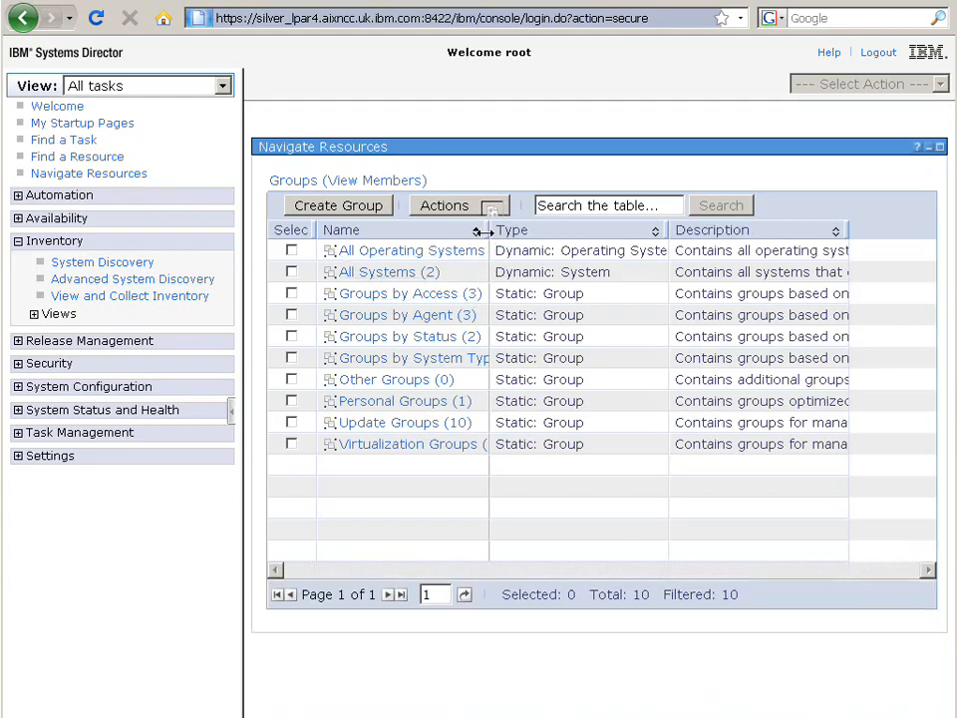
{"action": "left_click_drag", "start_coordinate": [484, 232], "coordinate": [515, 232]}
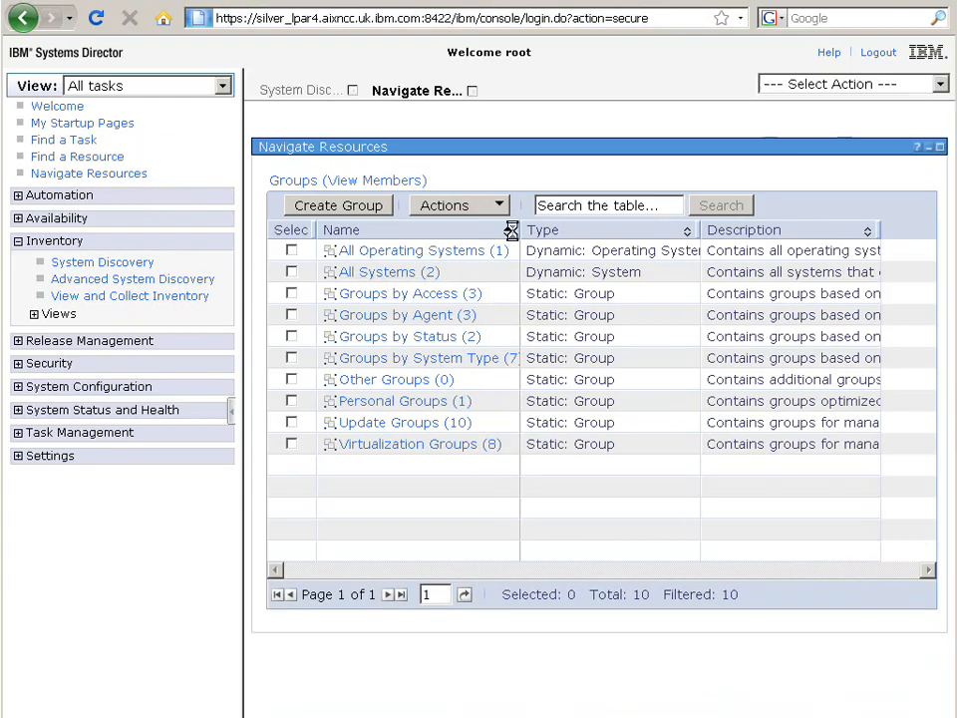
Step: Open the All Systems group, select the silver_lpar4 operating system and launch View and Collect Inventory for it
{"action": "left_click", "coordinate": [402, 274]}
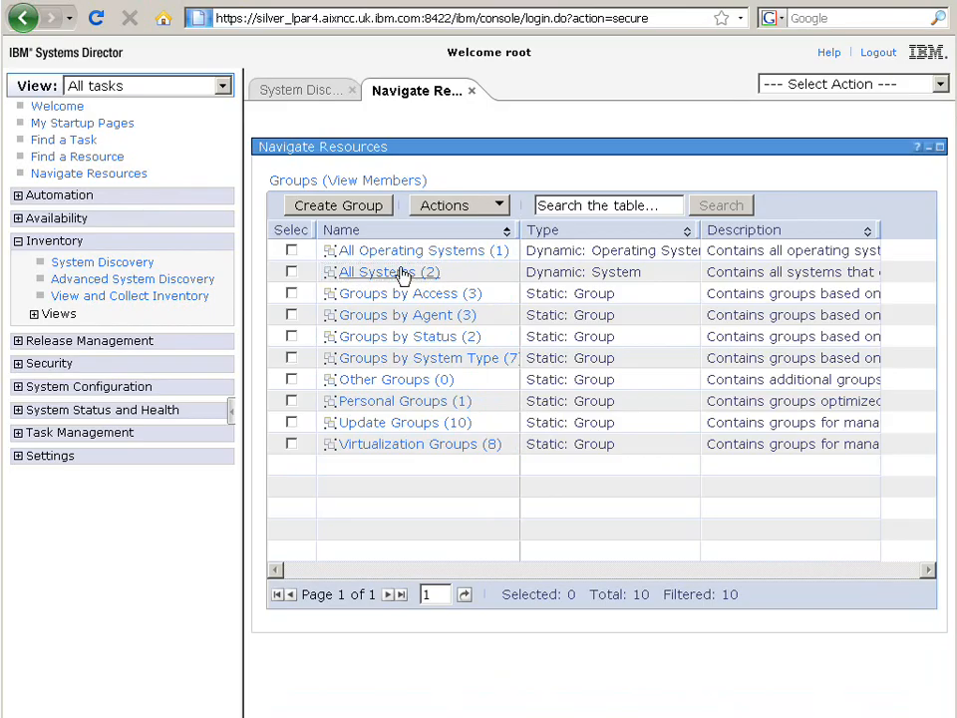
{"action": "left_click", "coordinate": [401, 273]}
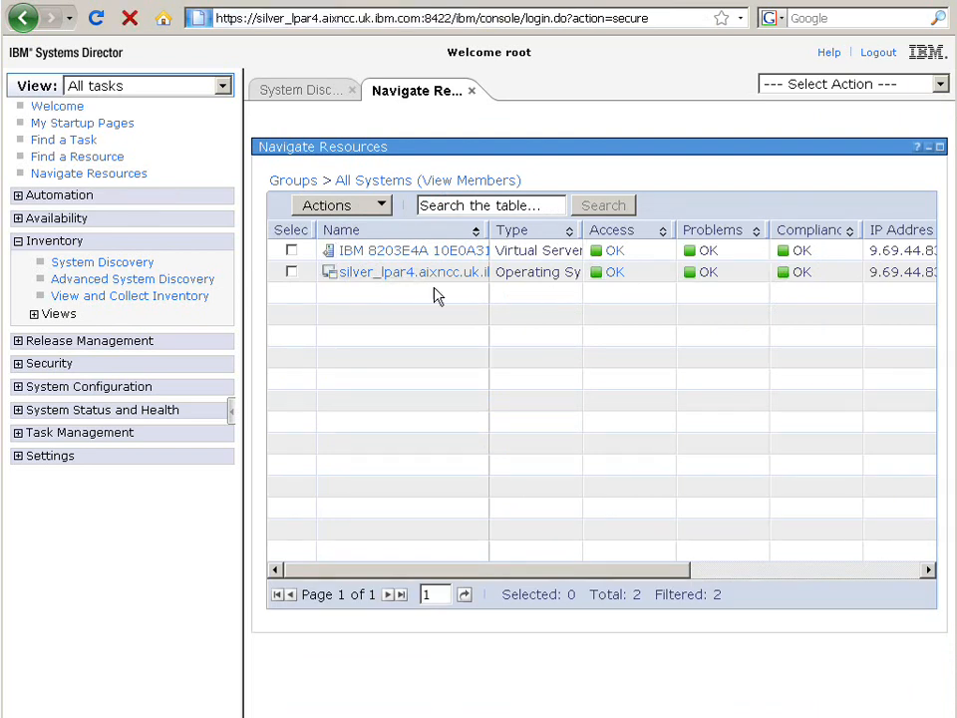
{"action": "left_click", "coordinate": [292, 273]}
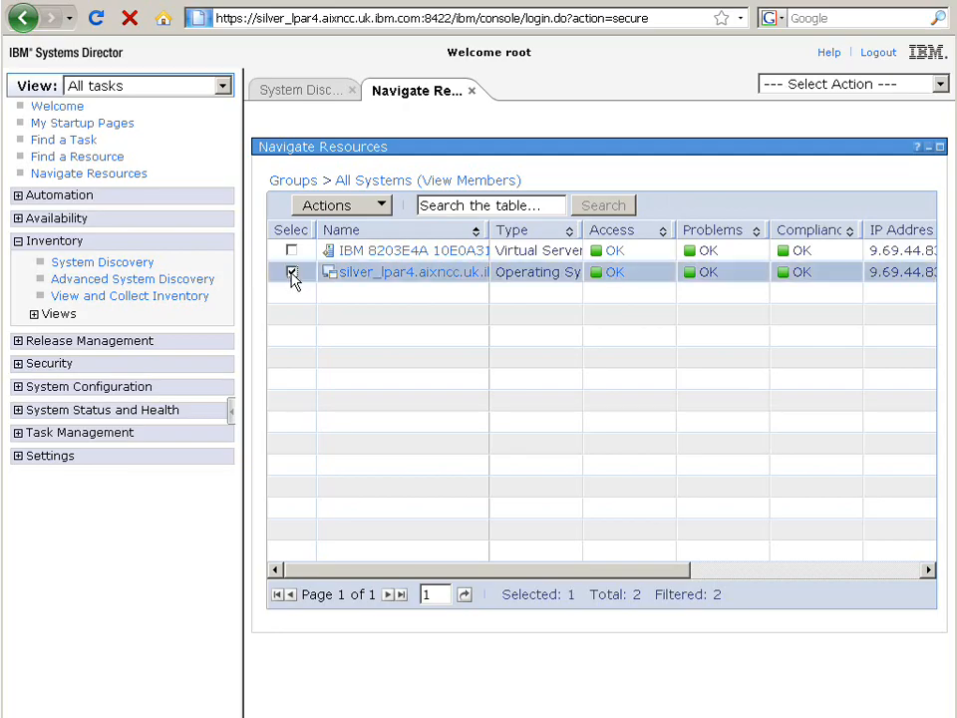
{"action": "left_click", "coordinate": [376, 206]}
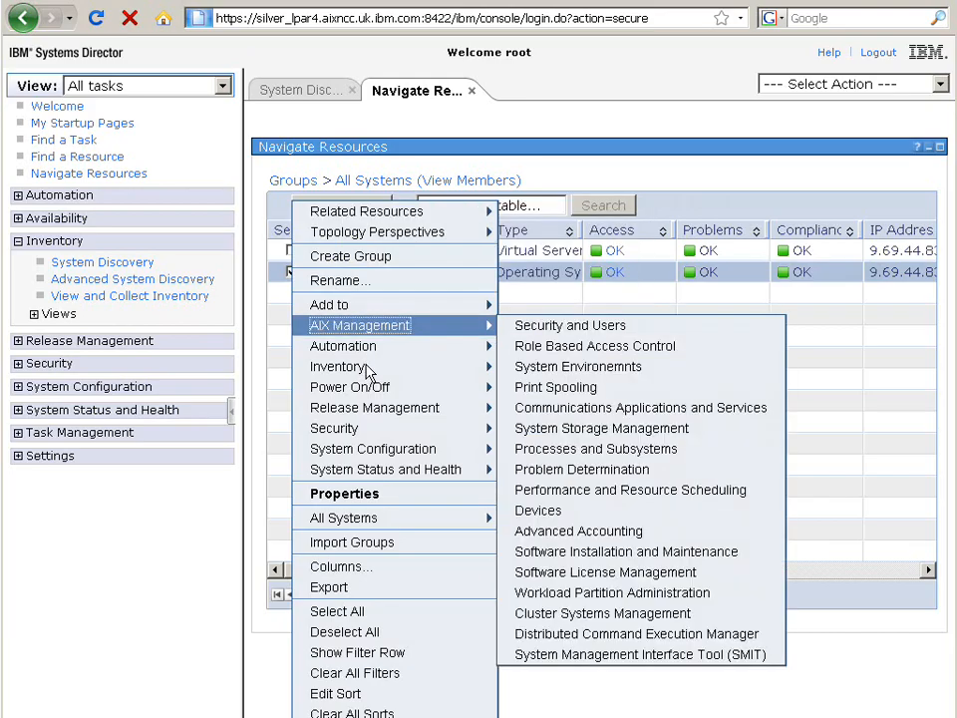
{"action": "mouse_move", "coordinate": [367, 371]}
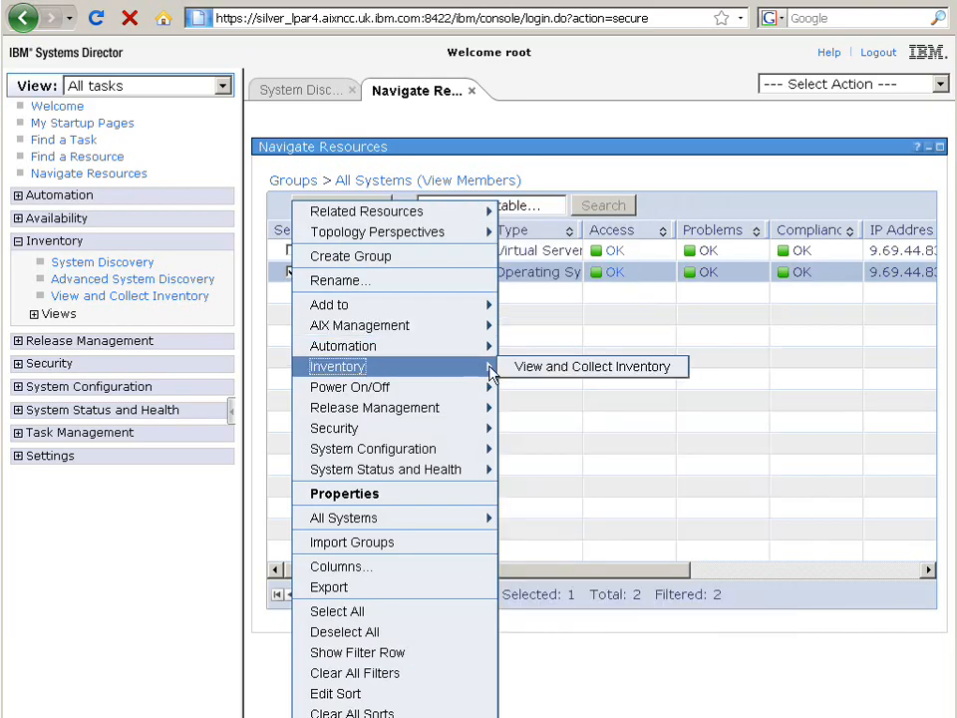
{"action": "left_click", "coordinate": [540, 367]}
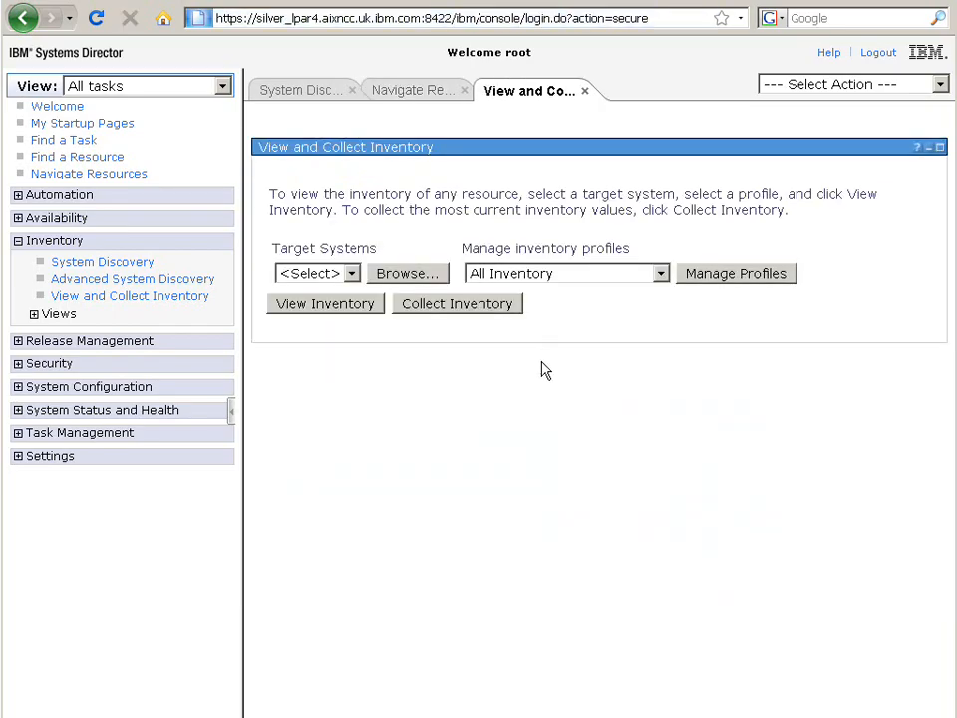
Step: Run Collect Inventory now on silver_lpar4, display the job's properties and close the job tab
{"action": "left_click", "coordinate": [436, 309]}
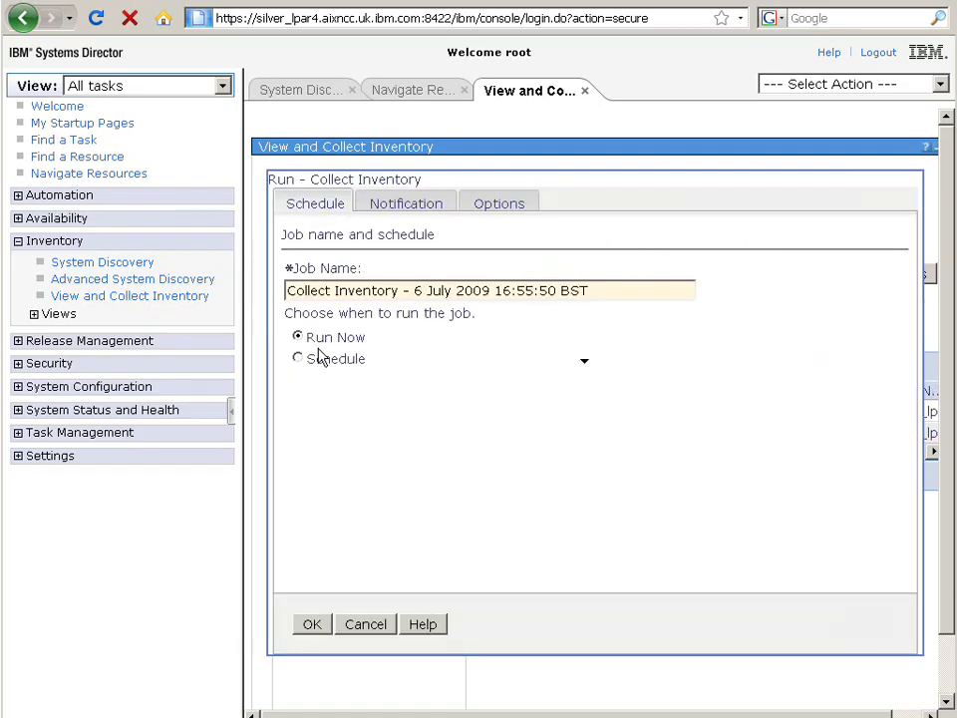
{"action": "left_click", "coordinate": [315, 635]}
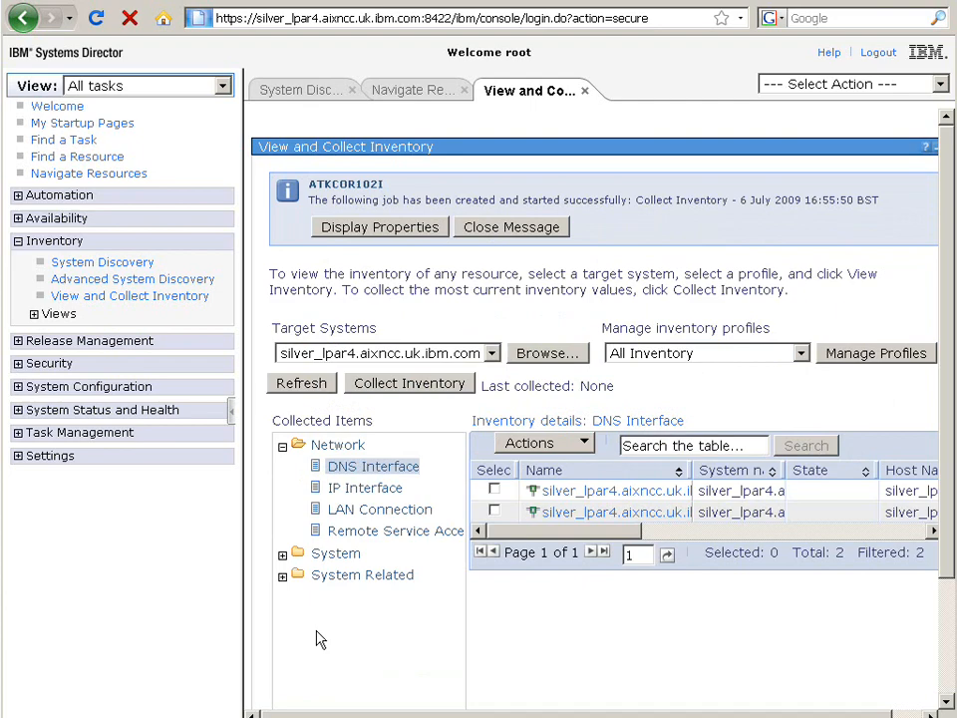
{"action": "left_click", "coordinate": [375, 228]}
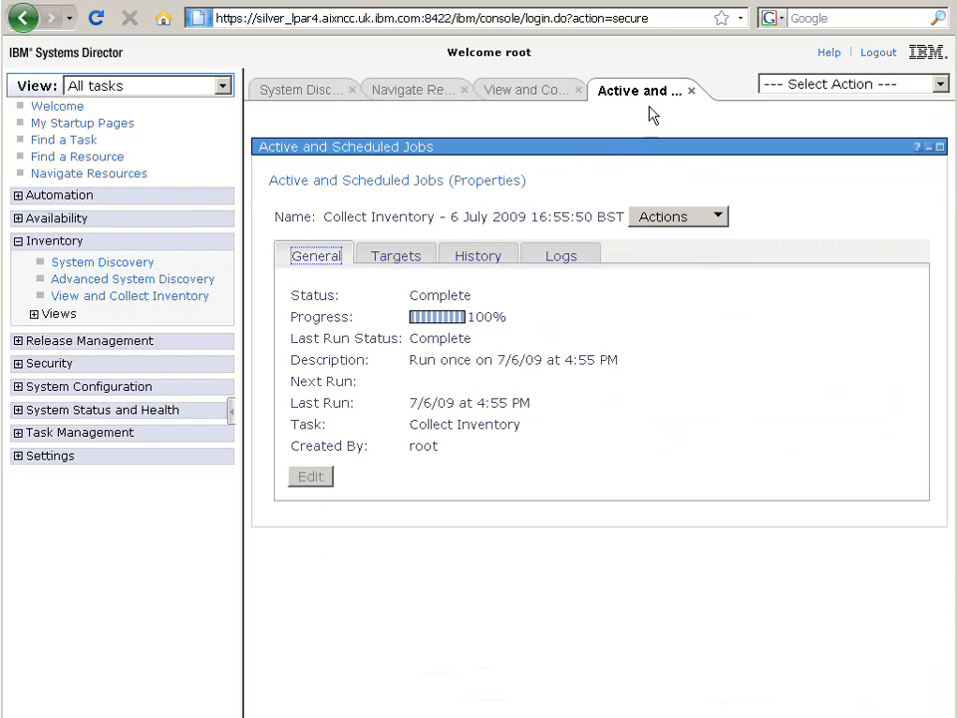
{"action": "left_click", "coordinate": [691, 92]}
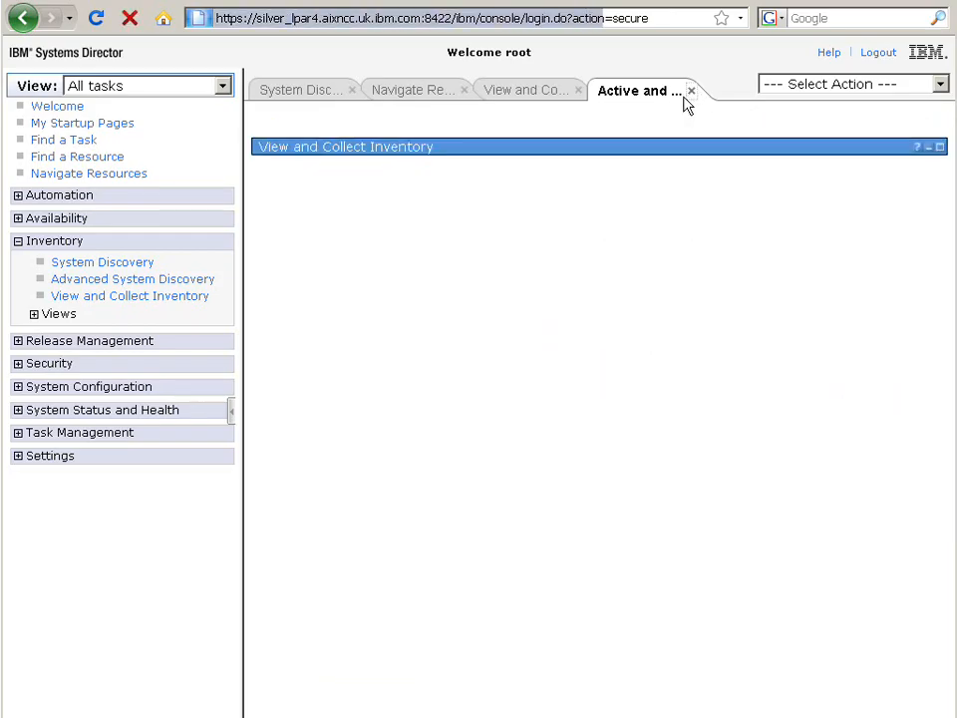
Step: Refresh the inventory and browse the Installed Software list under Software
{"action": "left_click", "coordinate": [301, 308]}
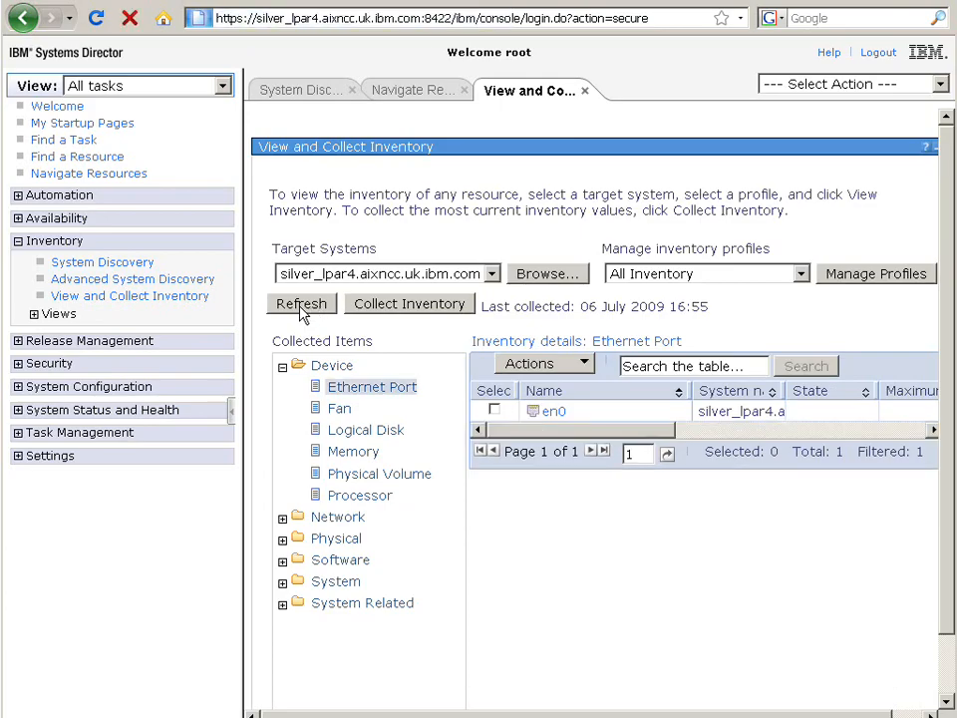
{"action": "left_click", "coordinate": [283, 562]}
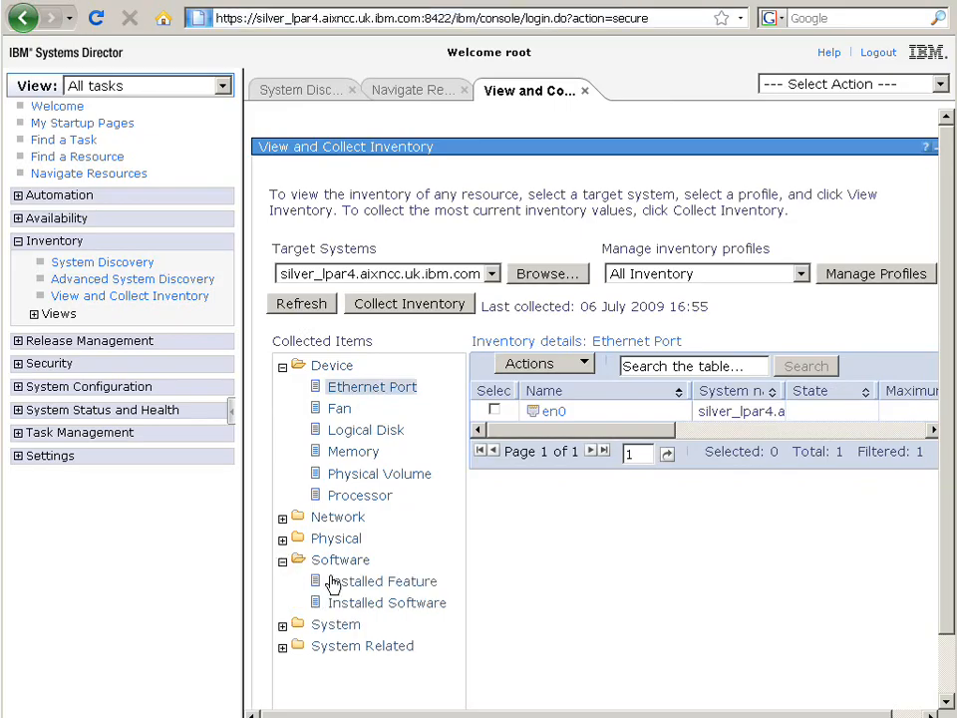
{"action": "left_click", "coordinate": [397, 604]}
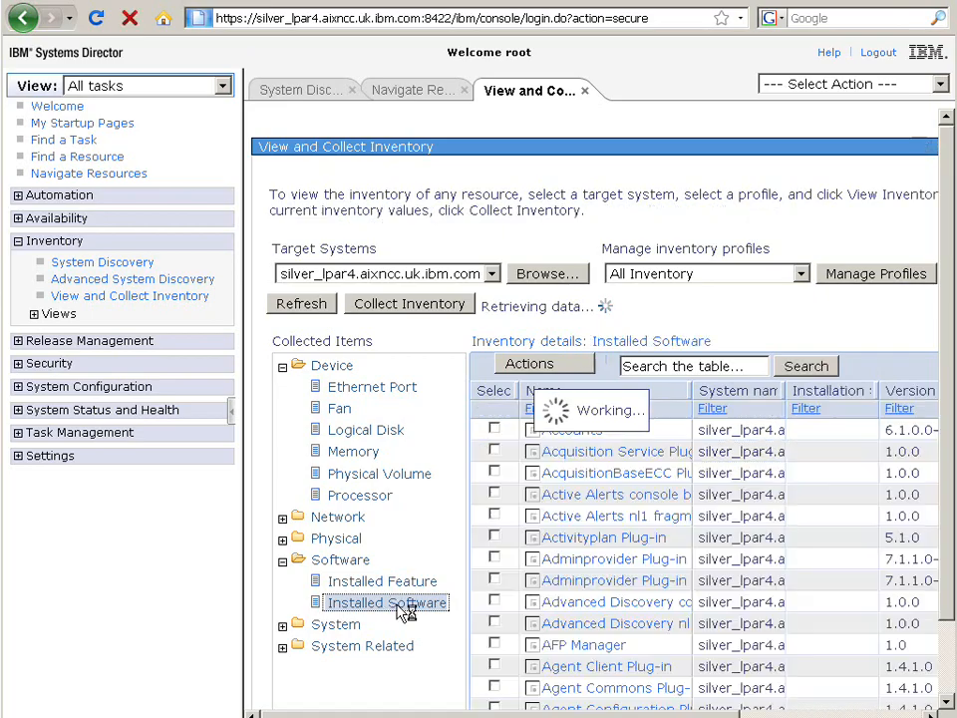
{"action": "left_click", "coordinate": [398, 610]}
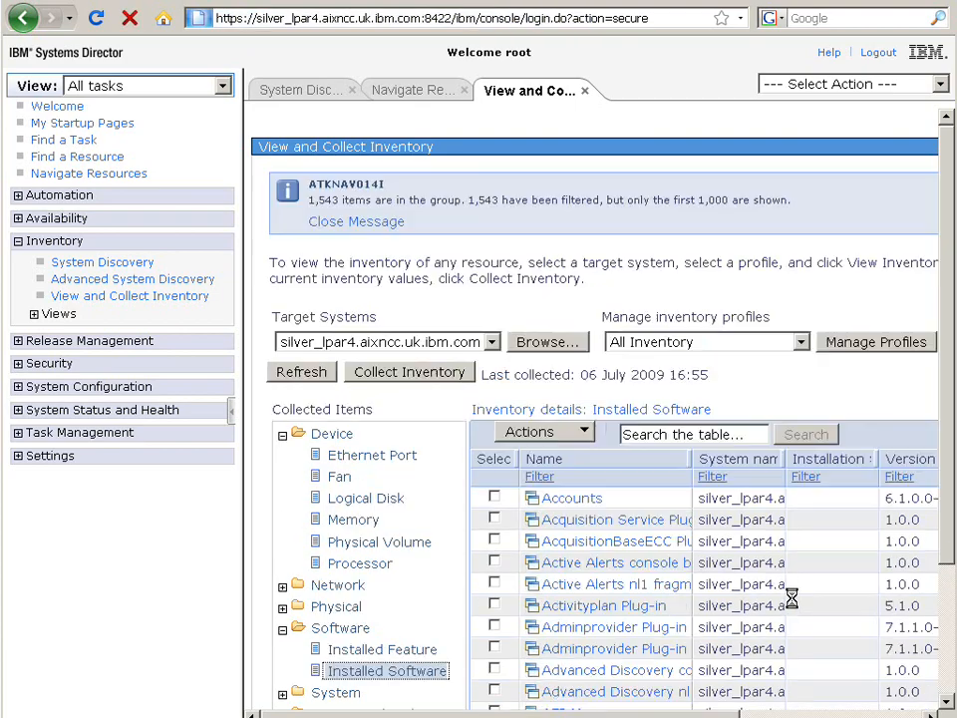
{"action": "scroll", "coordinate": [950, 537], "scroll_direction": "down", "scroll_amount": 3}
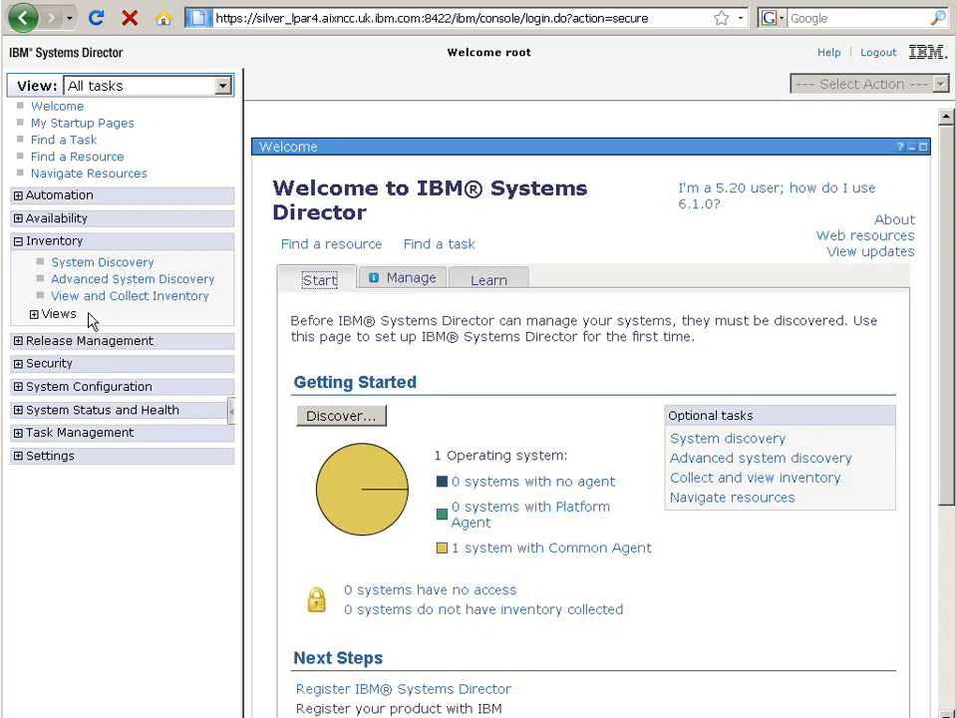
Step: Open the Update Manager under Release Management, test the direct Internet connection in its Settings and confirm
{"action": "left_click", "coordinate": [17, 342]}
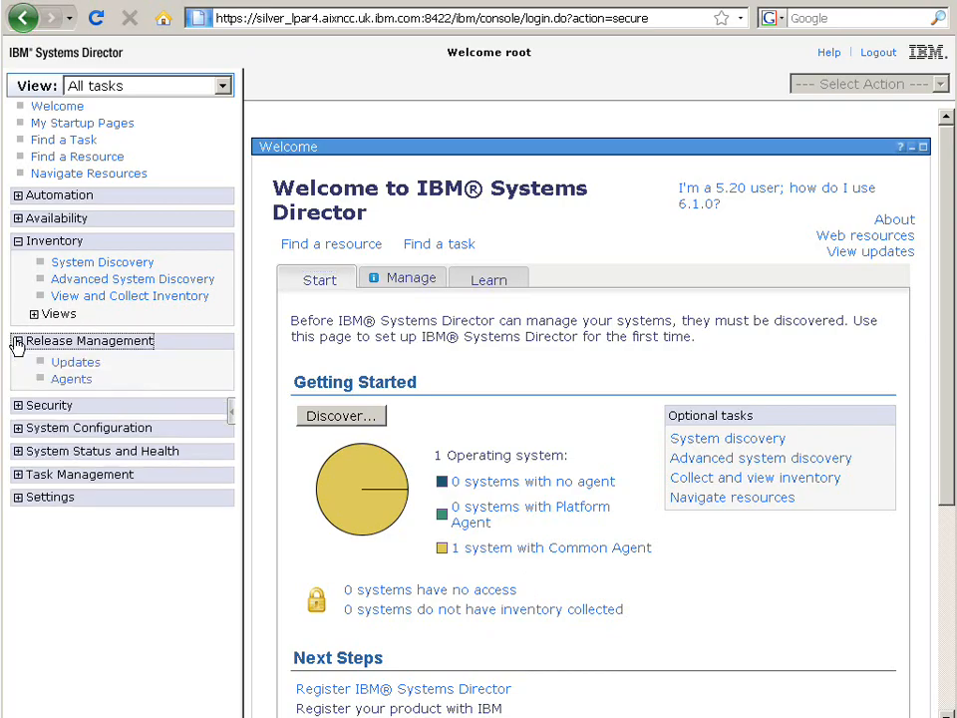
{"action": "left_click", "coordinate": [88, 365]}
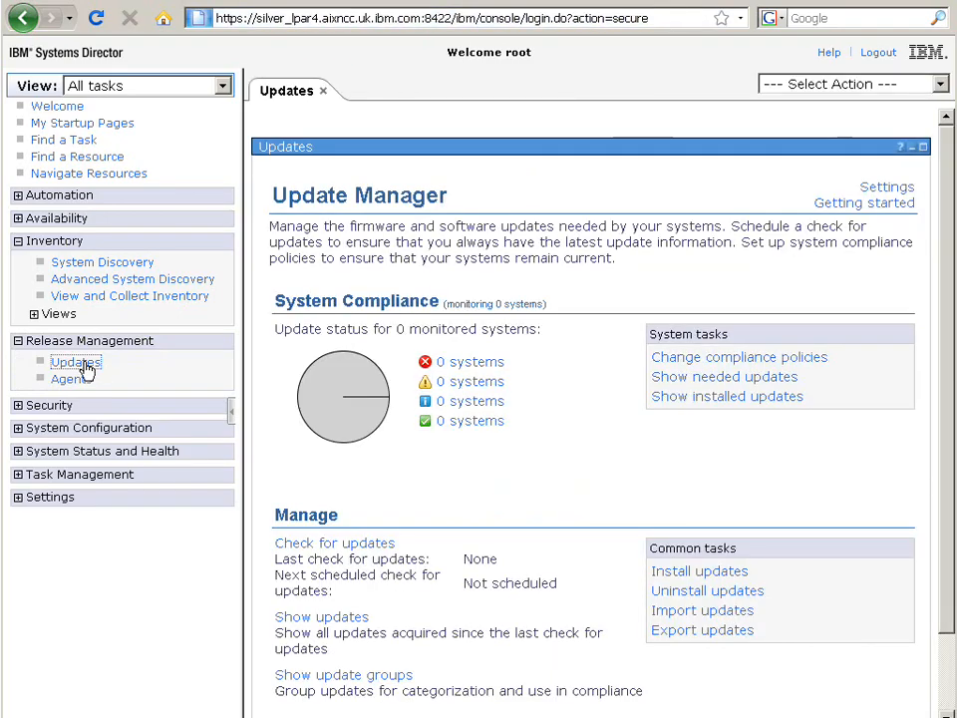
{"action": "left_click", "coordinate": [894, 191]}
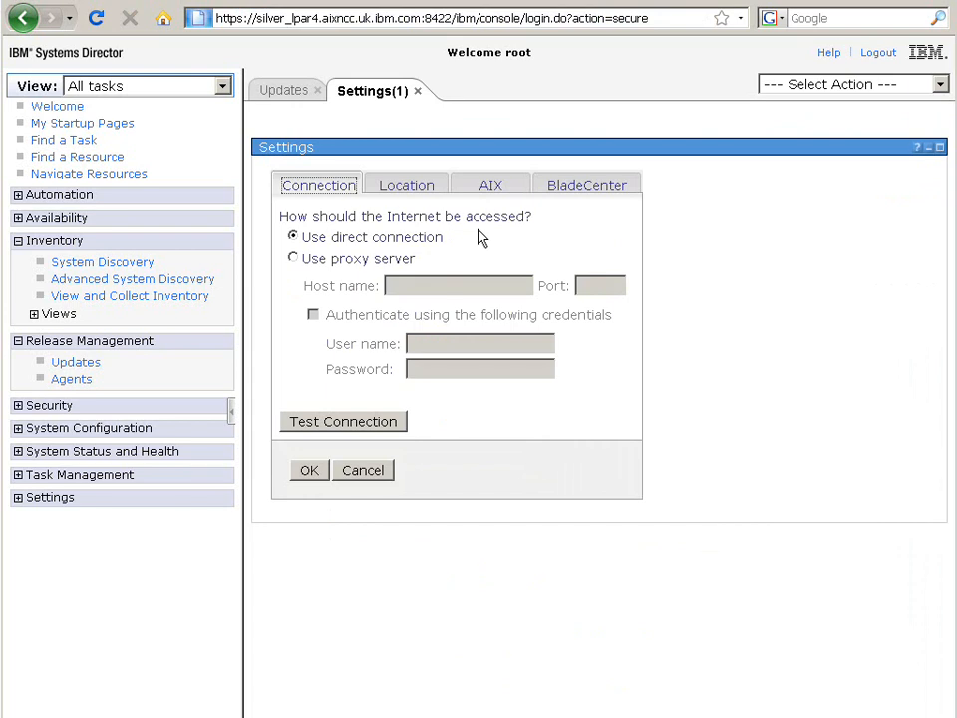
{"action": "left_click", "coordinate": [335, 423]}
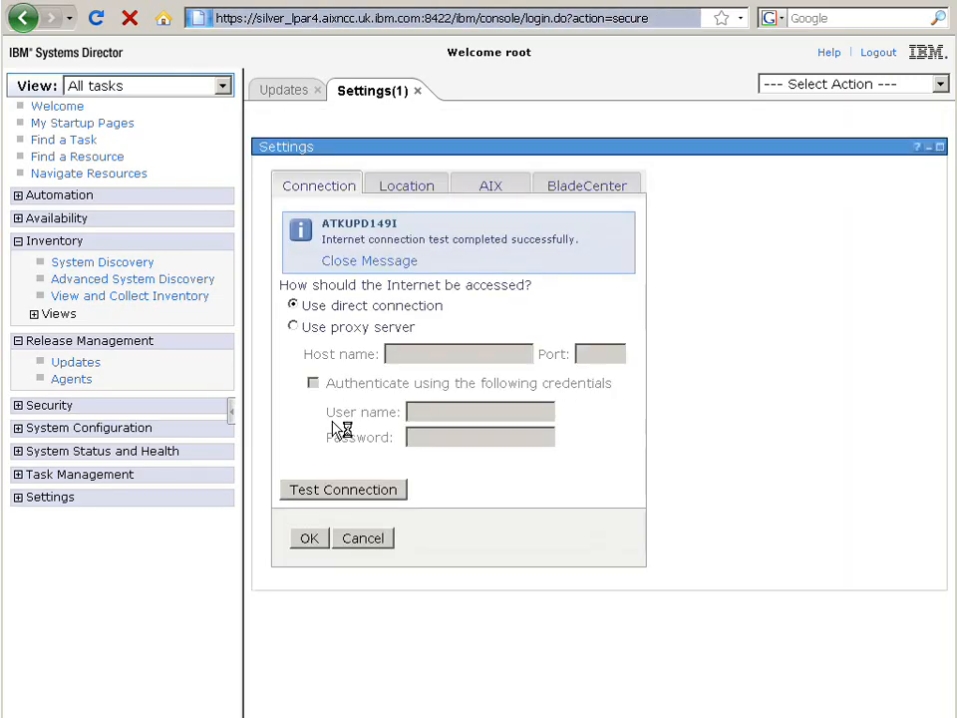
{"action": "left_click", "coordinate": [309, 539]}
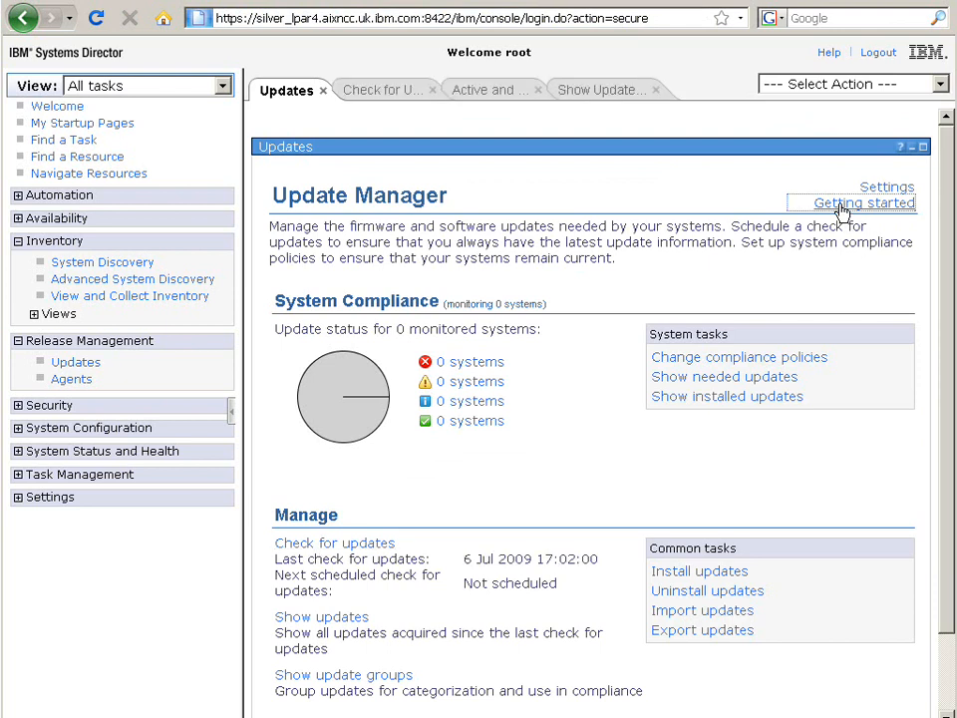
Step: Start the Getting Started with Updates wizard and name the new update group MyUpdates
{"action": "left_click", "coordinate": [842, 206]}
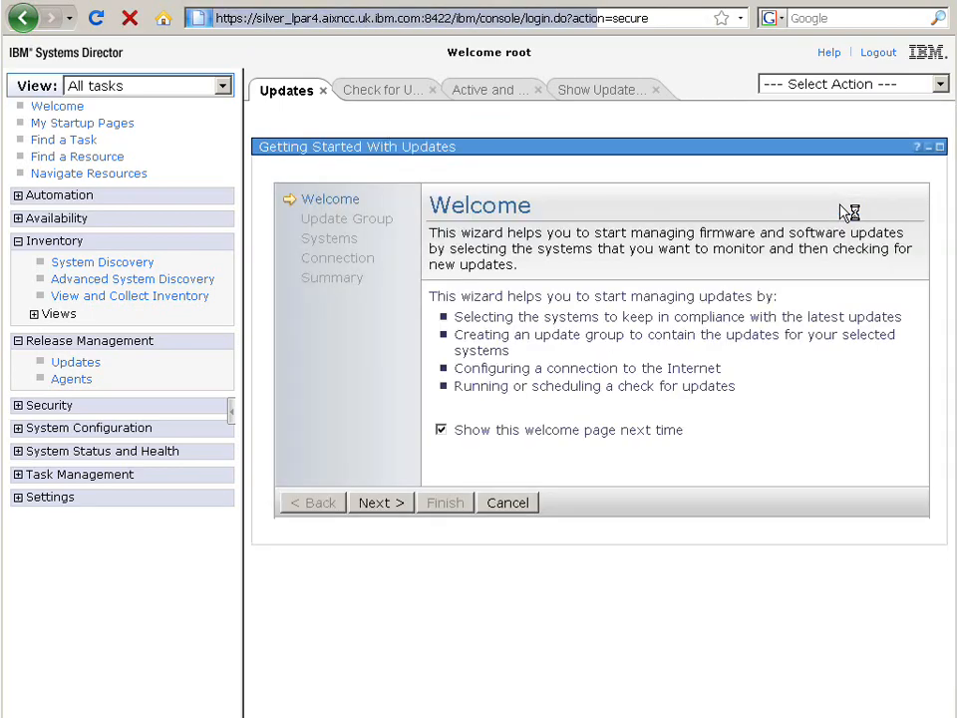
{"action": "left_click", "coordinate": [400, 505]}
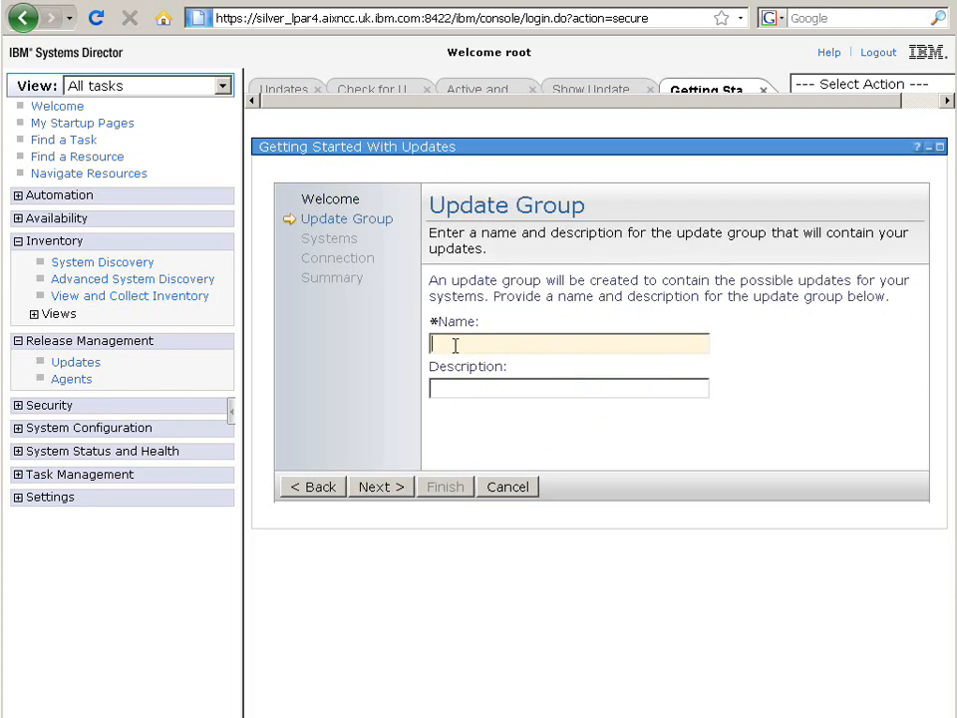
{"action": "type", "text": "My Updates"}
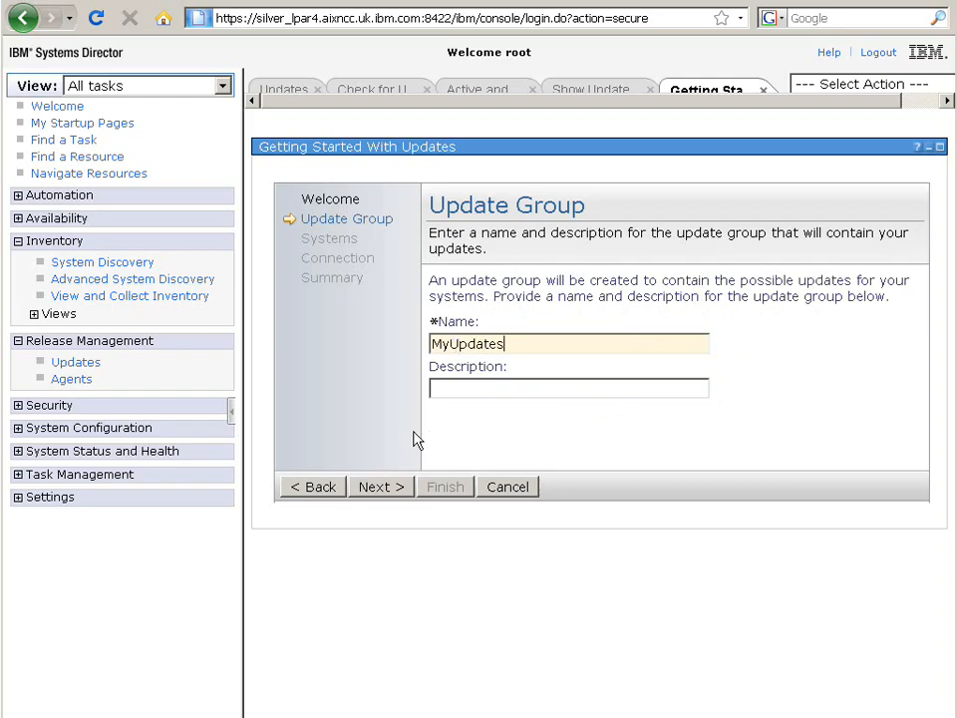
{"action": "left_click", "coordinate": [381, 486]}
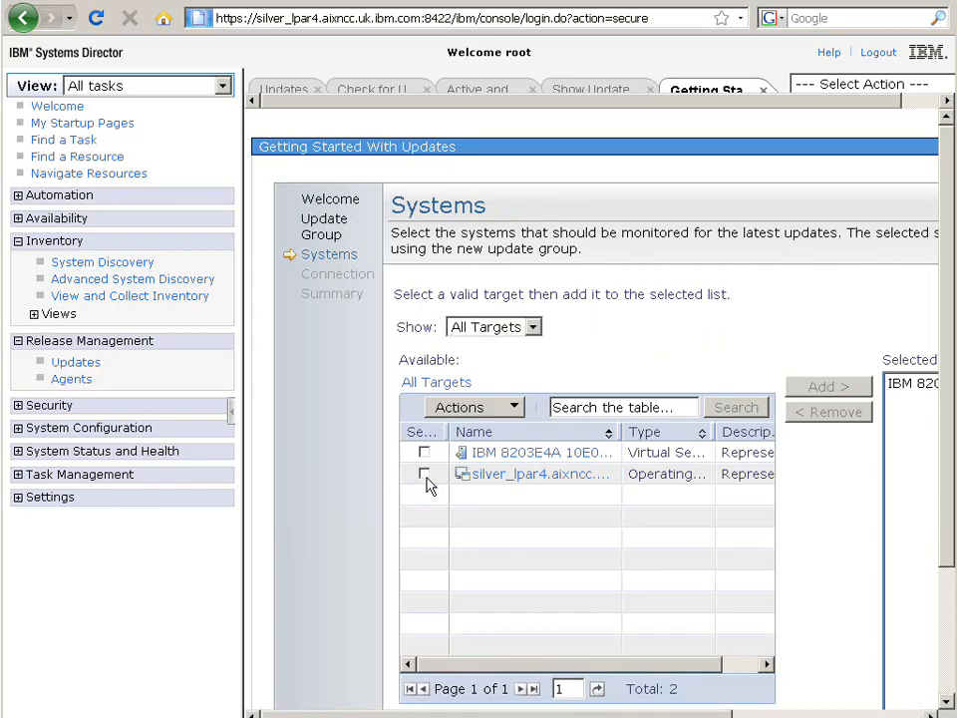
Step: Add silver_lpar4 to the monitored systems and remove the IBM 8203E4A server from the selected list
{"action": "left_click", "coordinate": [424, 475]}
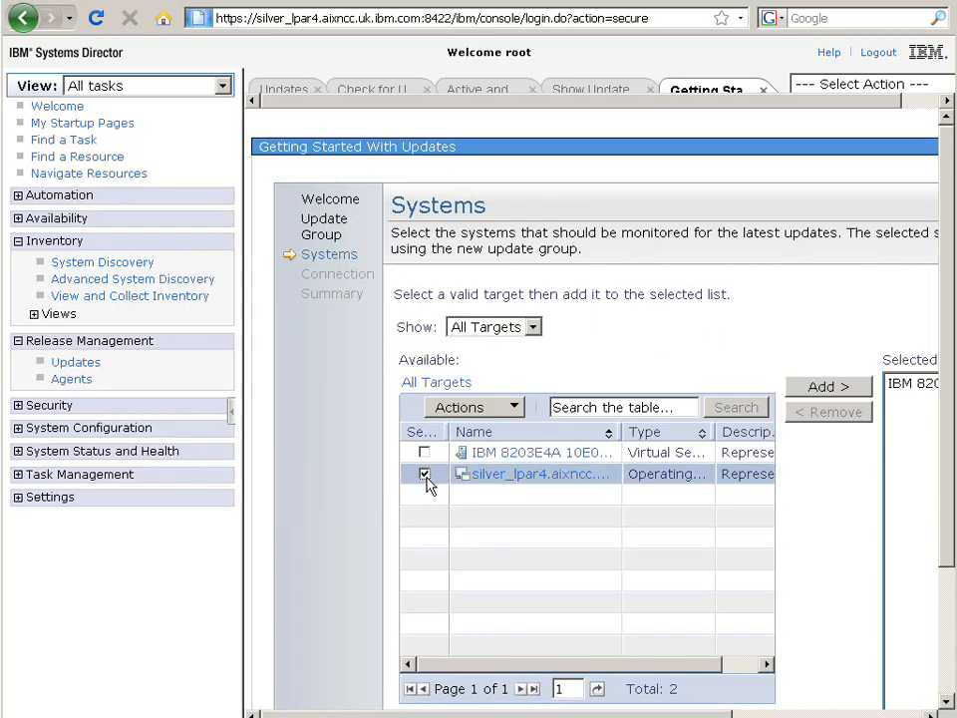
{"action": "left_click", "coordinate": [827, 388]}
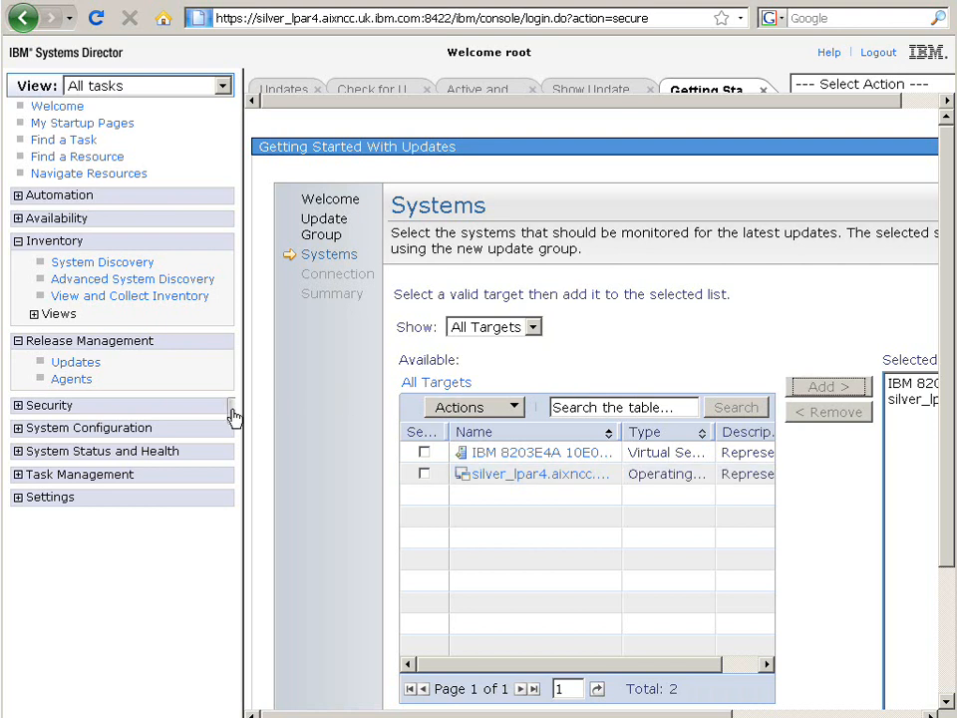
{"action": "left_click", "coordinate": [232, 414]}
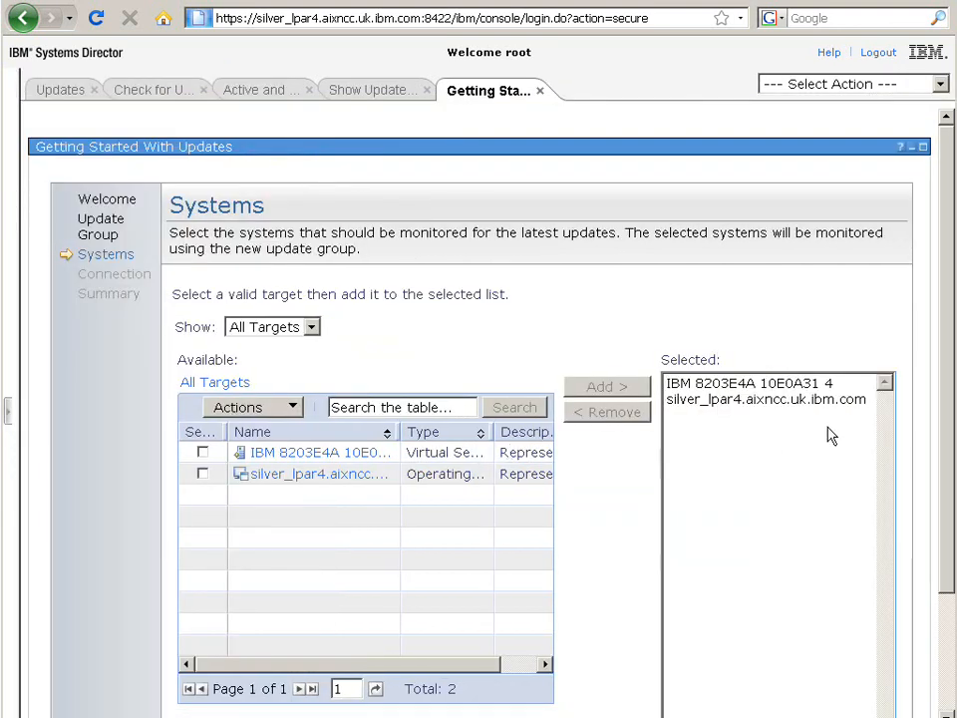
{"action": "left_click", "coordinate": [771, 387]}
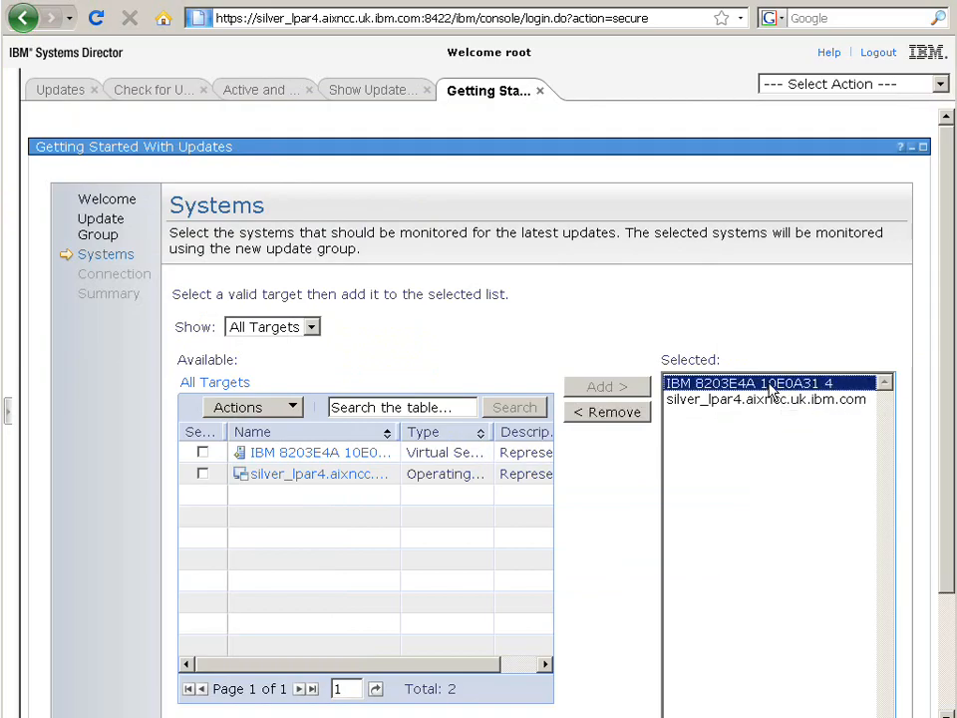
{"action": "left_click", "coordinate": [610, 412]}
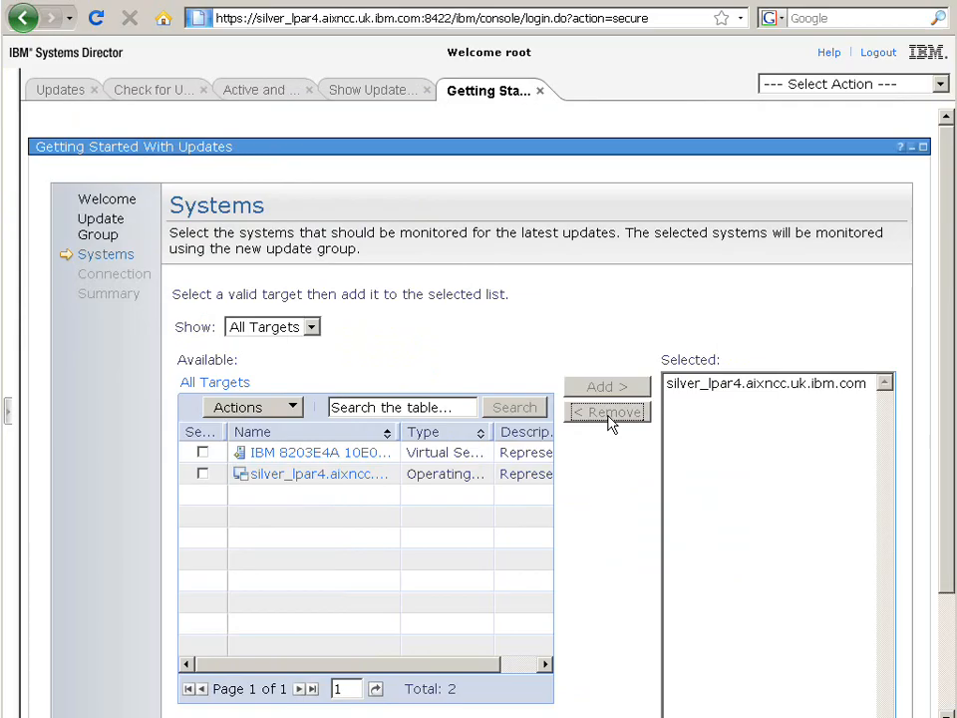
Step: Keep the direct Internet connection, finish the wizard and run the Check for Updates job now
{"action": "left_click_drag", "start_coordinate": [946, 544], "coordinate": [948, 687]}
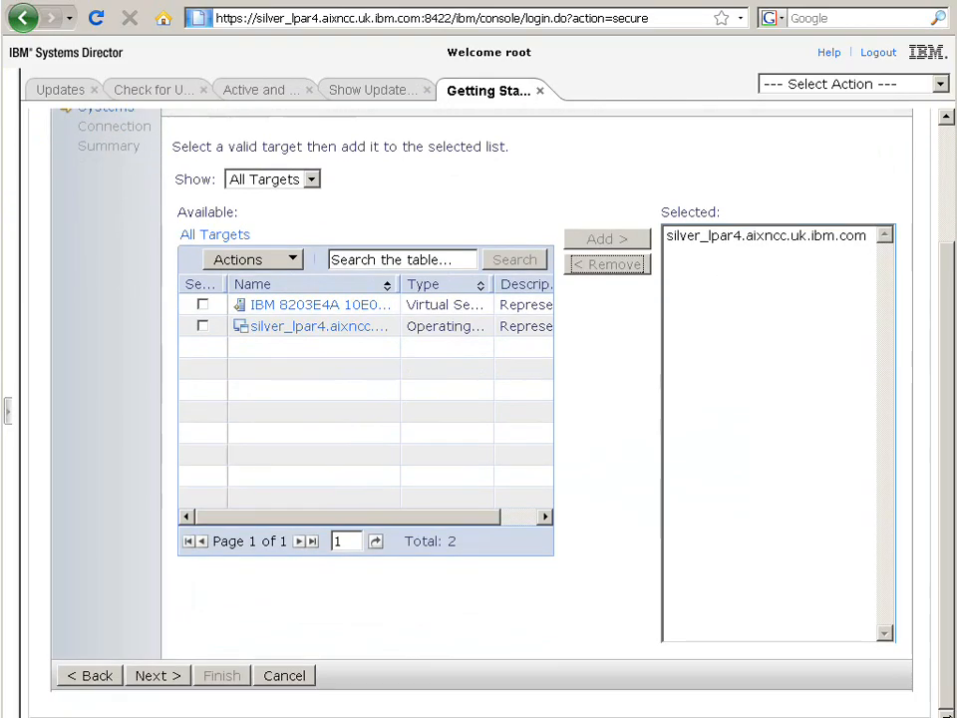
{"action": "left_click", "coordinate": [159, 680]}
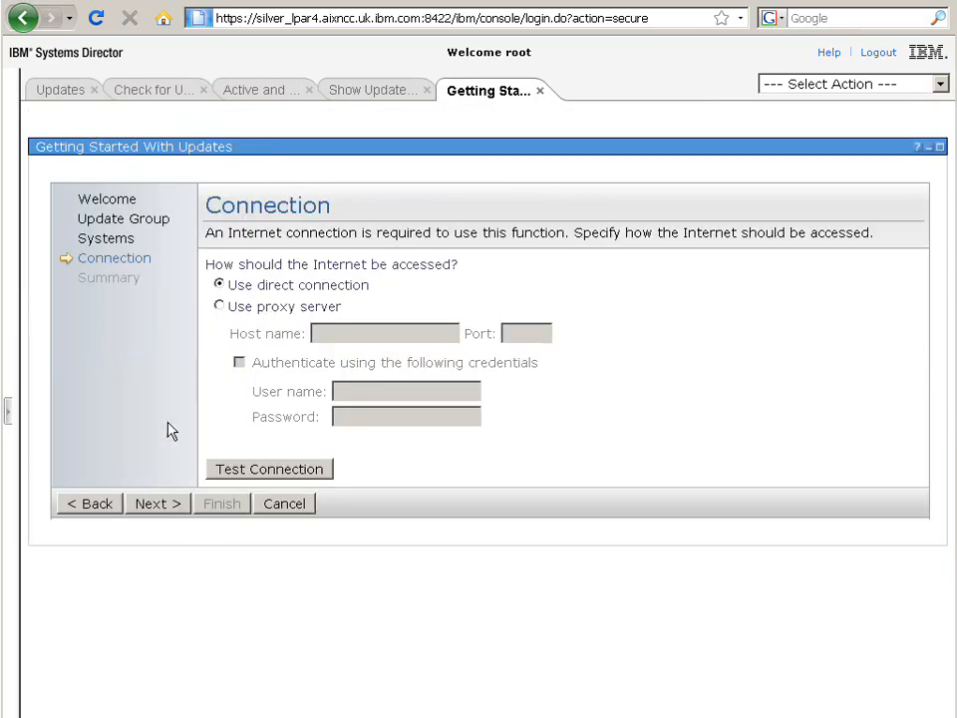
{"action": "left_click", "coordinate": [161, 504]}
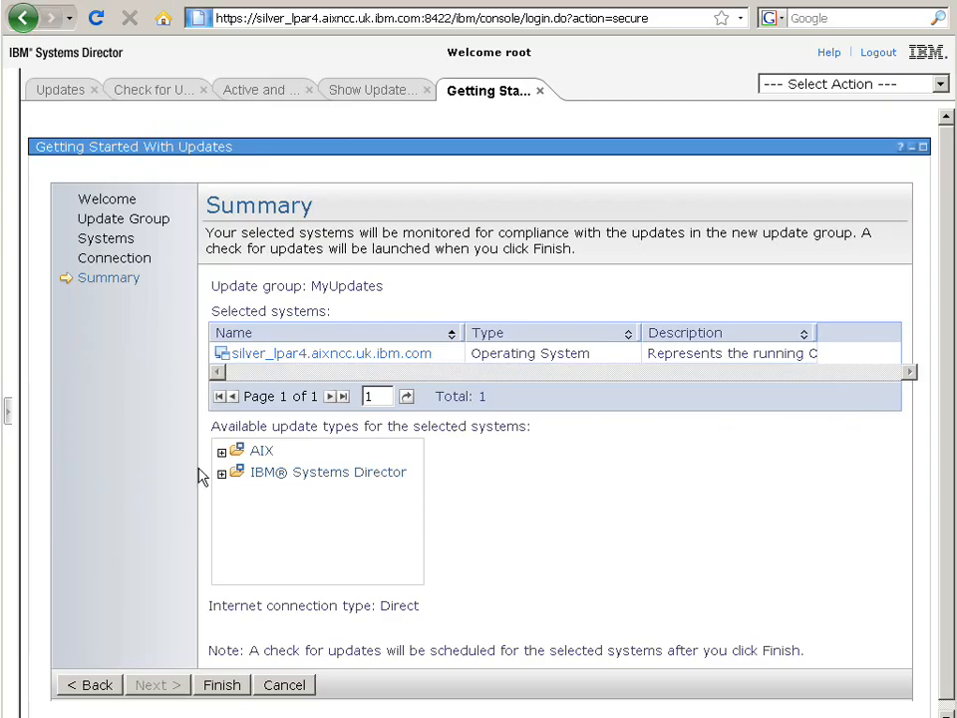
{"action": "left_click", "coordinate": [230, 687]}
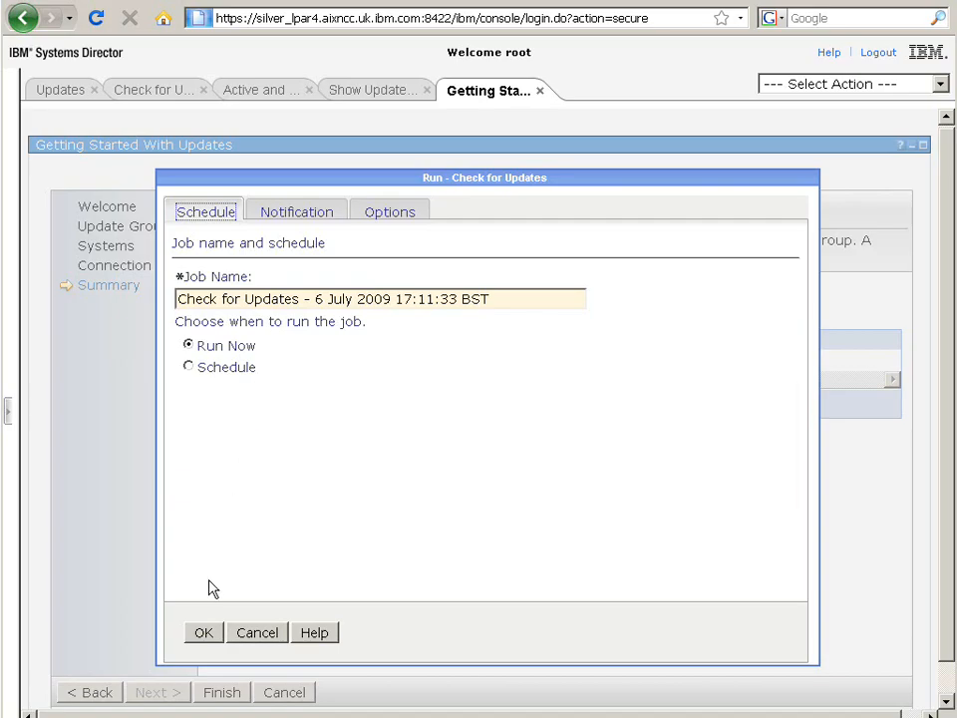
{"action": "left_click", "coordinate": [203, 632]}
{"action": "left_click", "coordinate": [203, 634]}
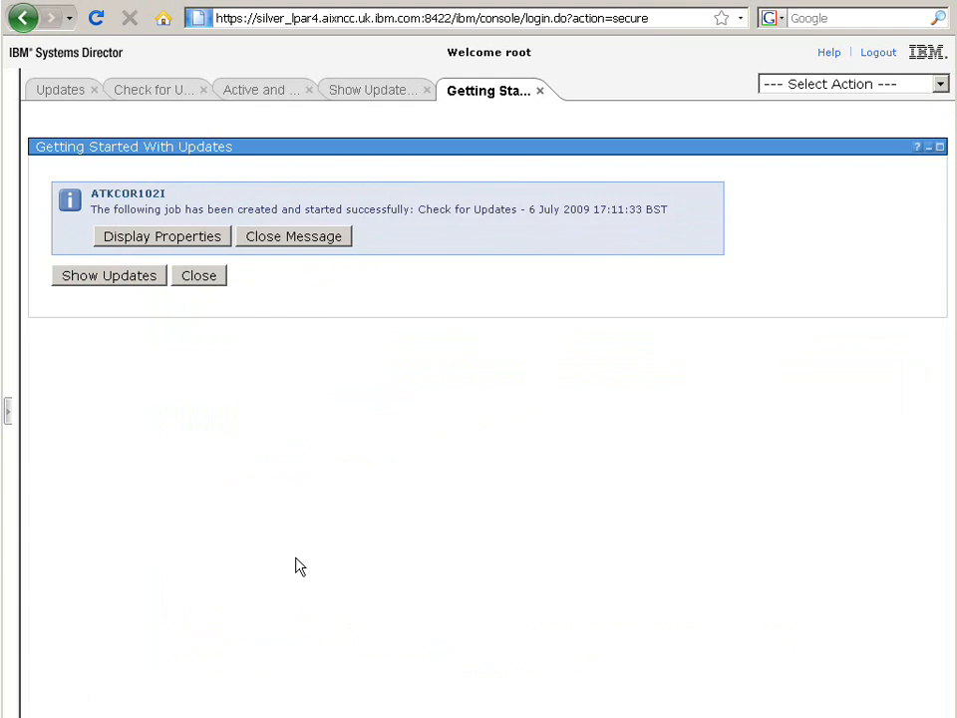
Step: Display the Check for Updates job's properties and read its activation logs
{"action": "left_click", "coordinate": [170, 241]}
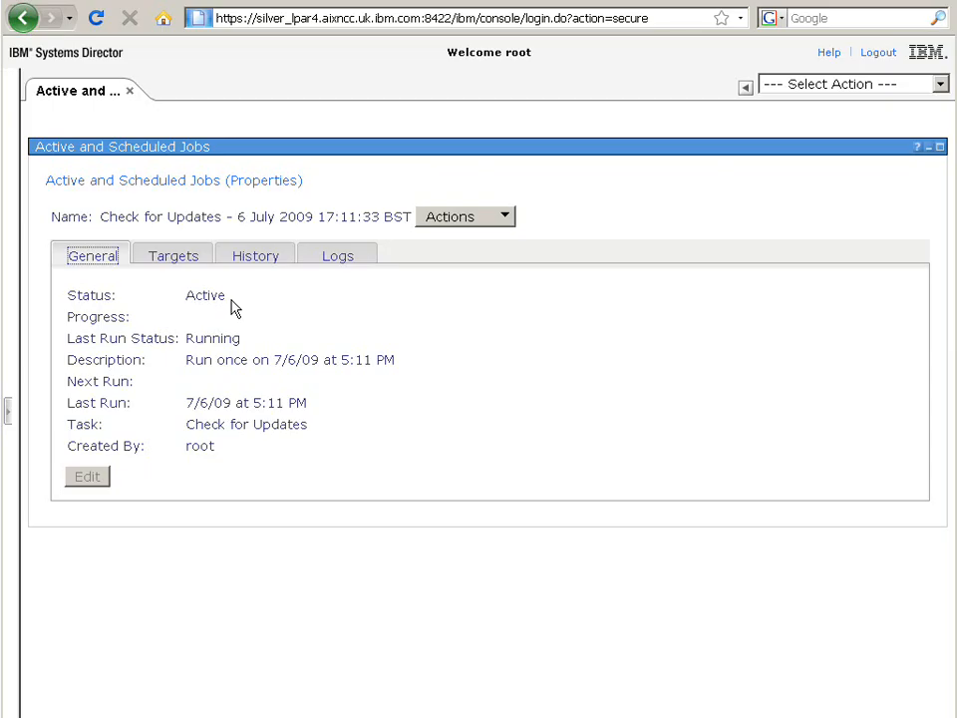
{"action": "left_click", "coordinate": [340, 257]}
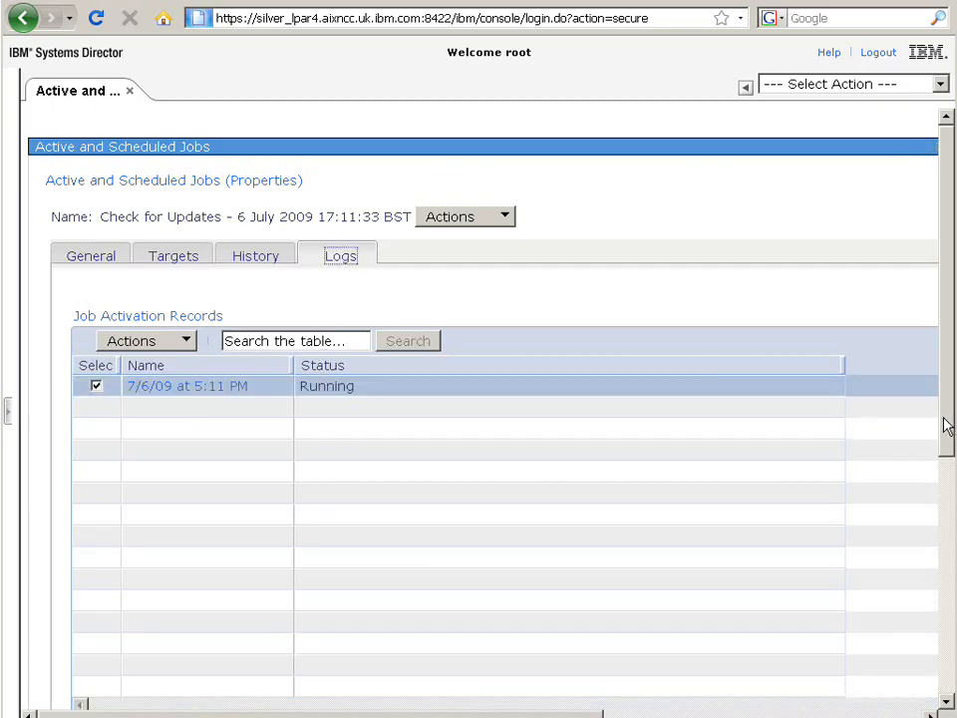
{"action": "left_click_drag", "start_coordinate": [945, 426], "coordinate": [947, 653]}
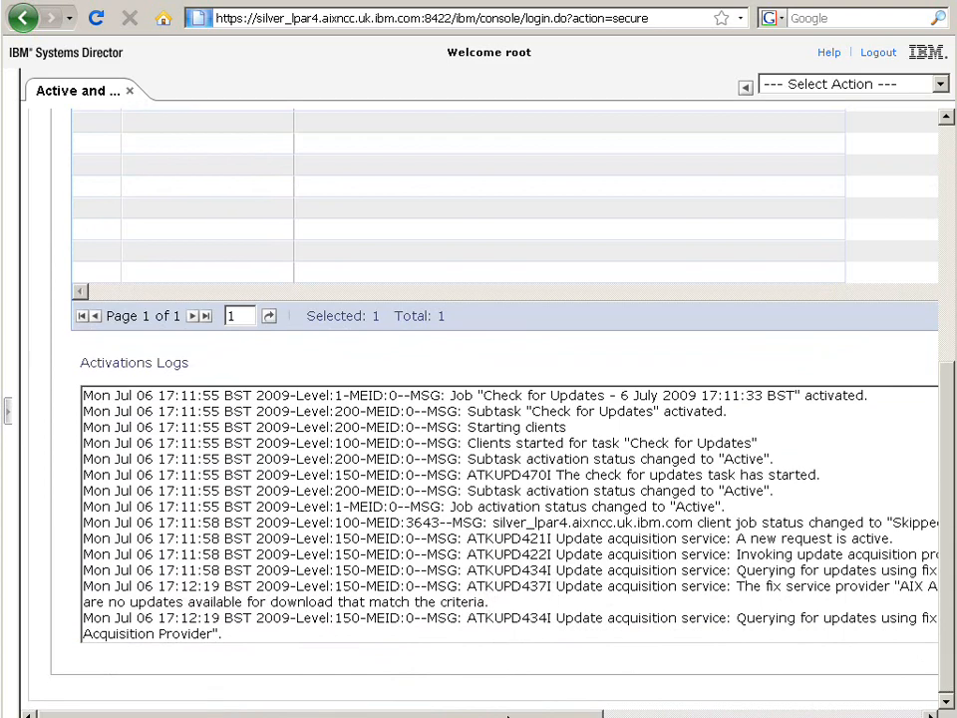
{"action": "left_click_drag", "start_coordinate": [497, 714], "coordinate": [437, 712]}
{"action": "left_click_drag", "start_coordinate": [175, 618], "coordinate": [214, 618]}
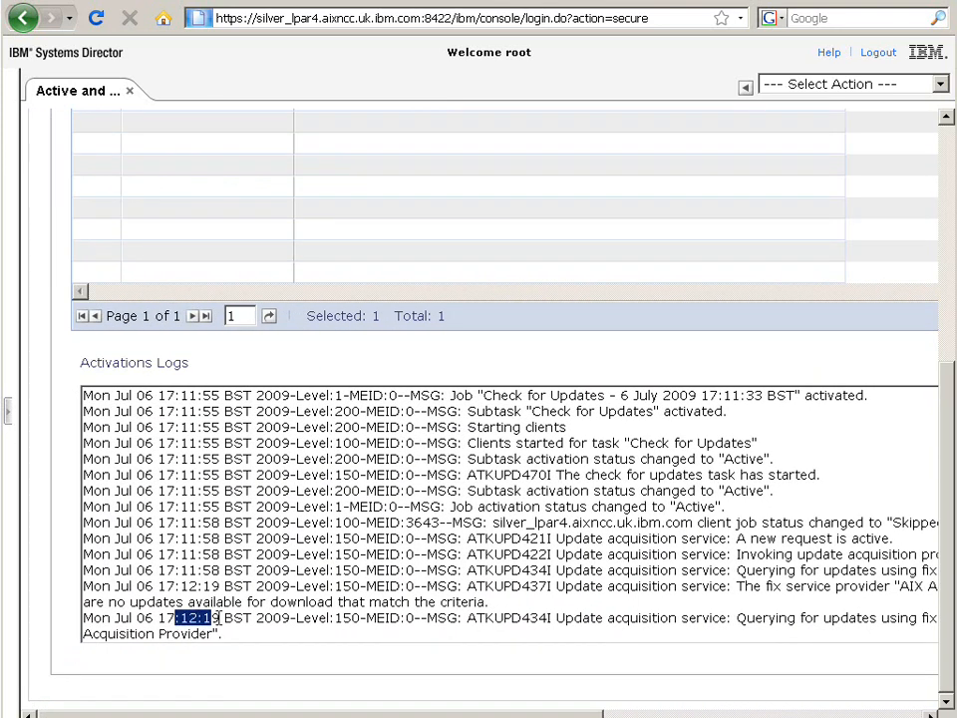
{"action": "left_click", "coordinate": [224, 618]}
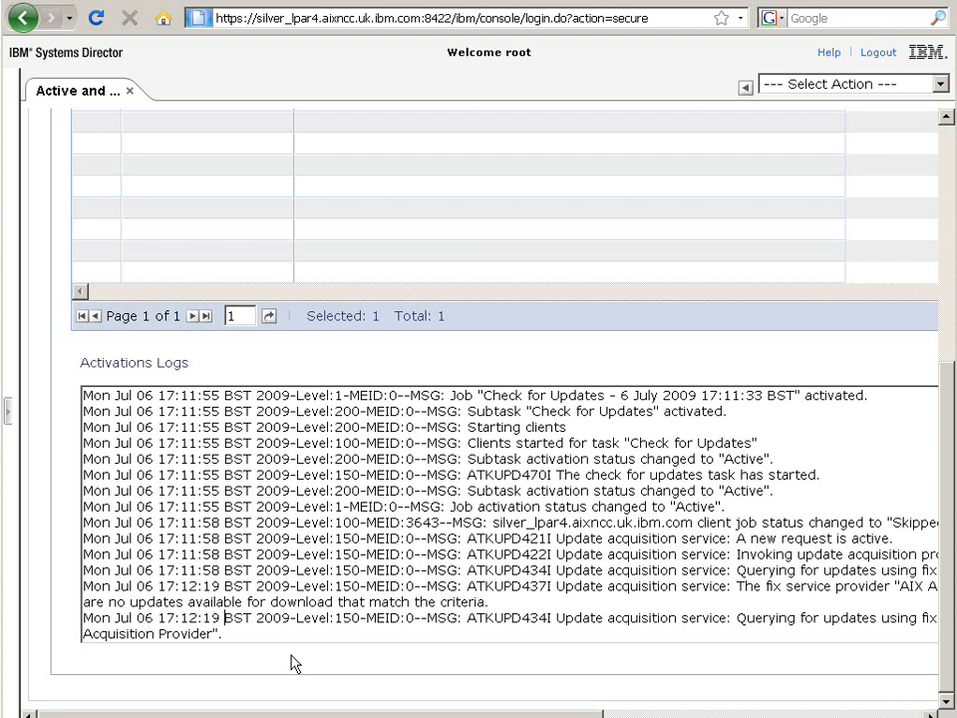
Step: Recheck the job's general status and reread its activation logs
{"action": "left_click", "coordinate": [947, 163]}
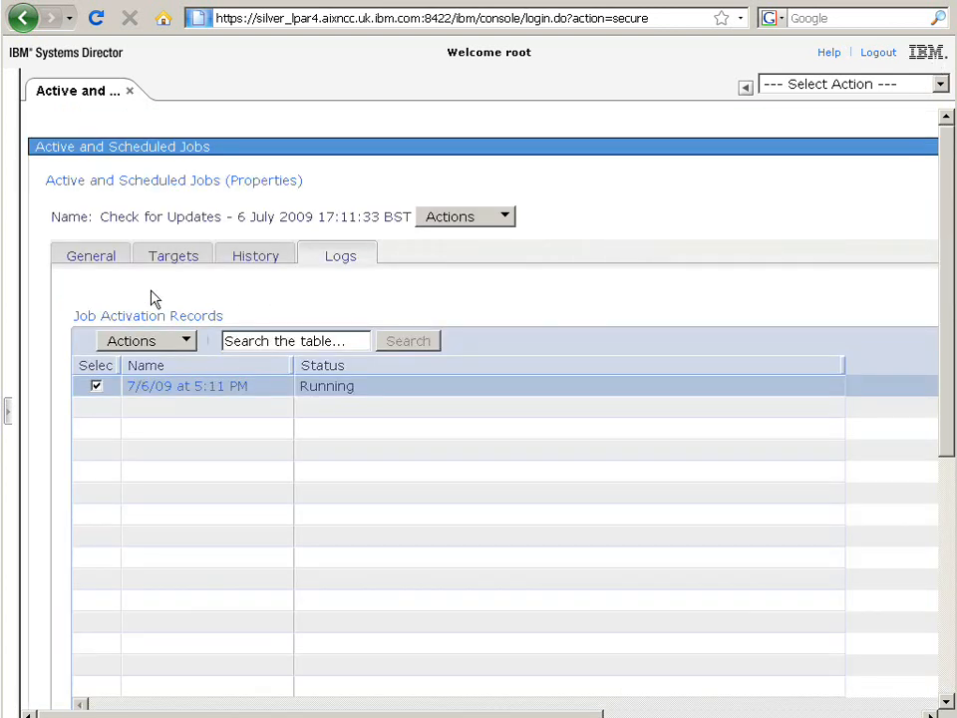
{"action": "left_click", "coordinate": [94, 256]}
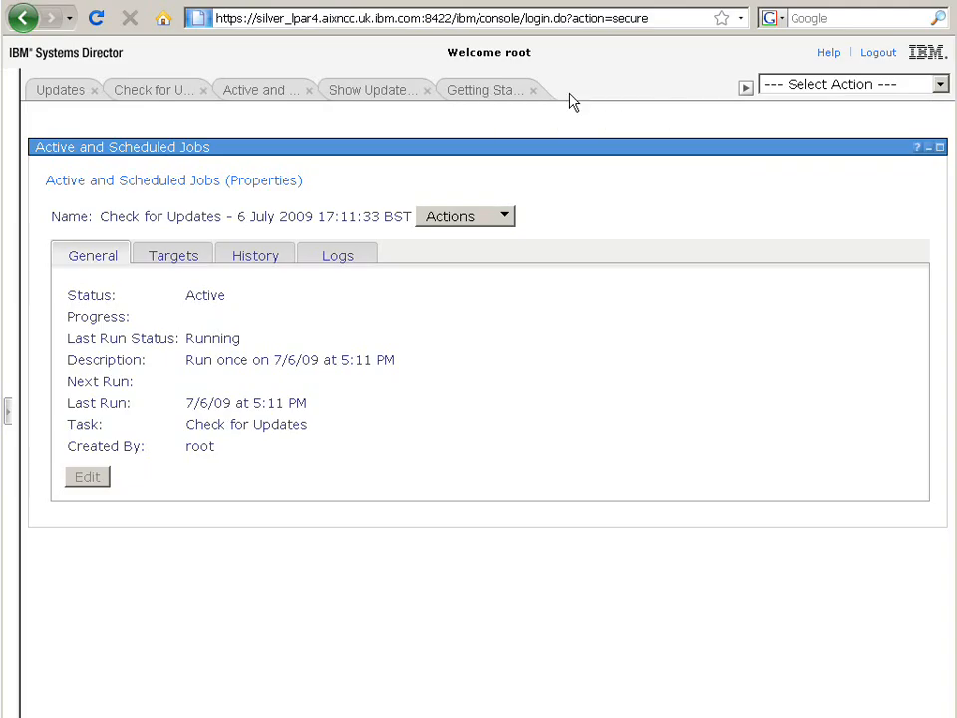
{"action": "left_click", "coordinate": [744, 90]}
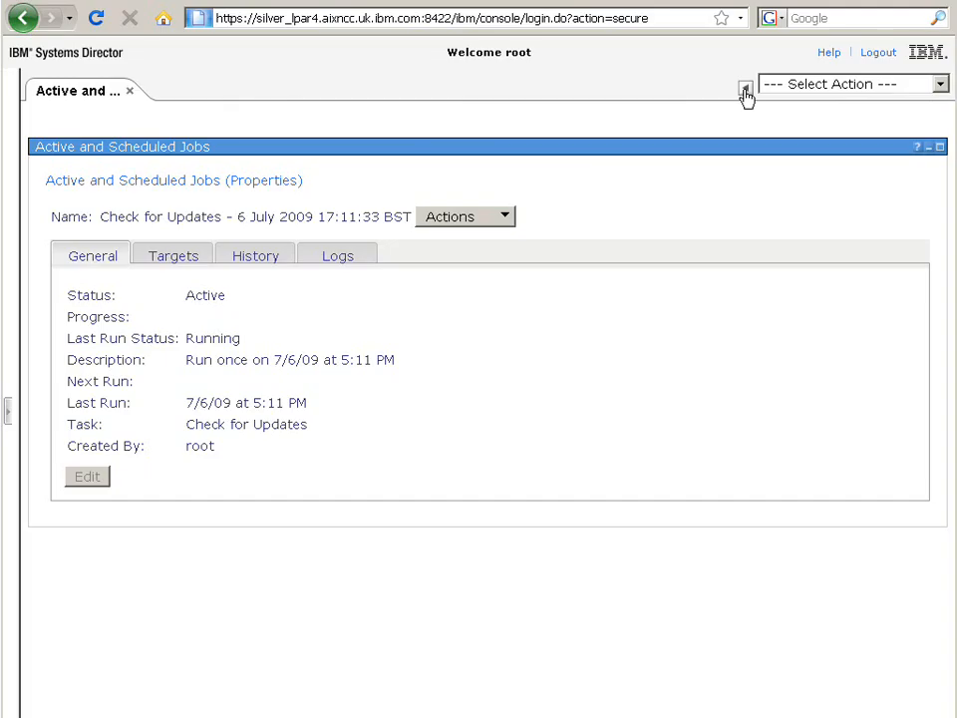
{"action": "left_click", "coordinate": [343, 258]}
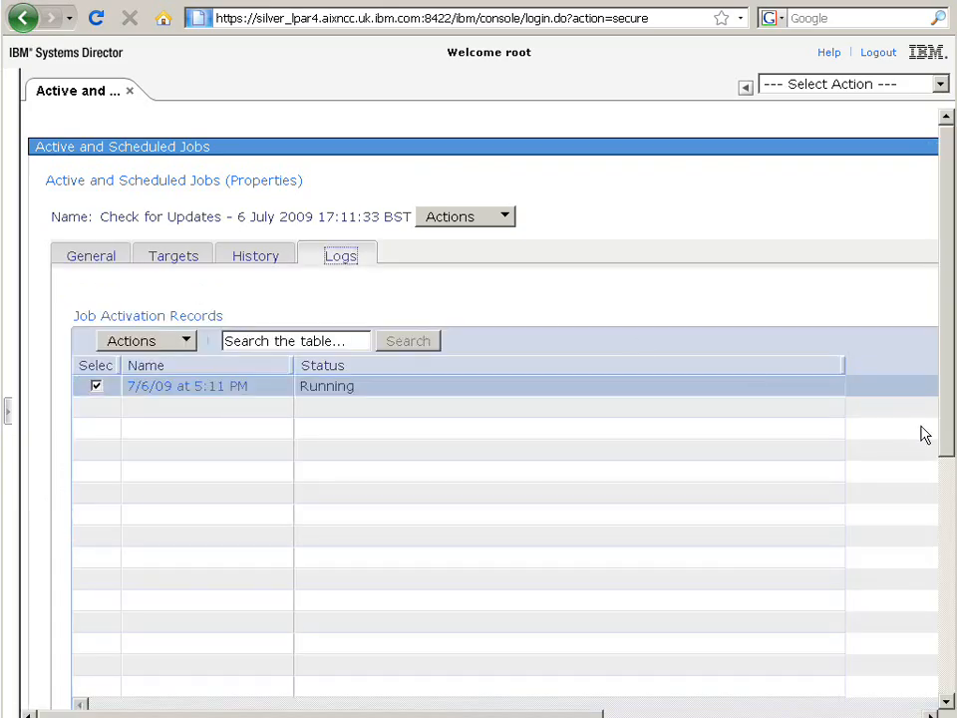
{"action": "left_click_drag", "start_coordinate": [946, 438], "coordinate": [945, 675]}
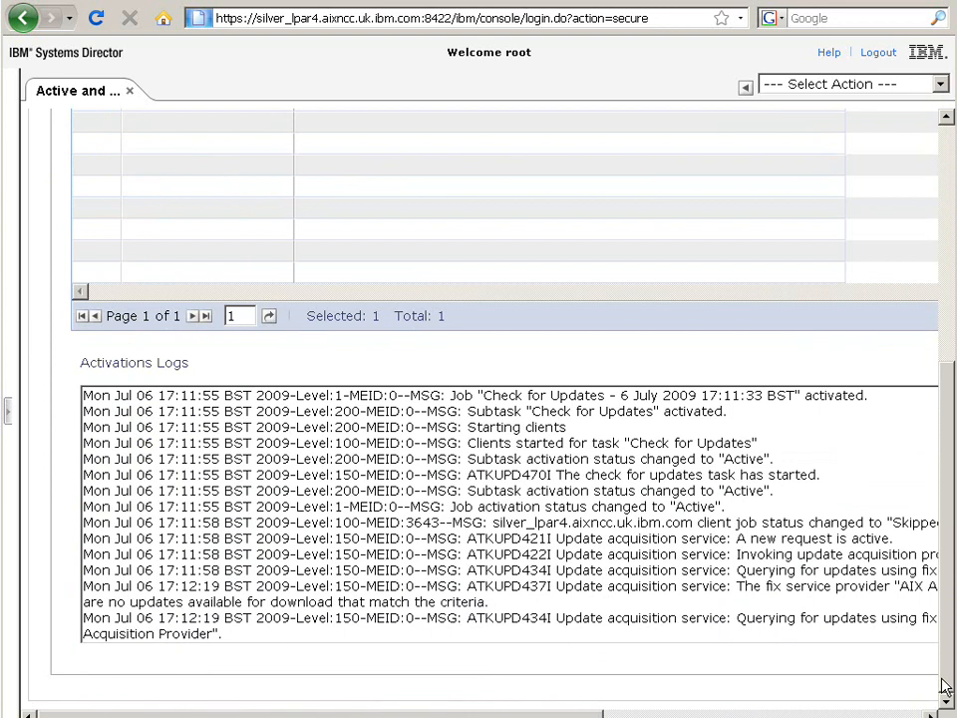
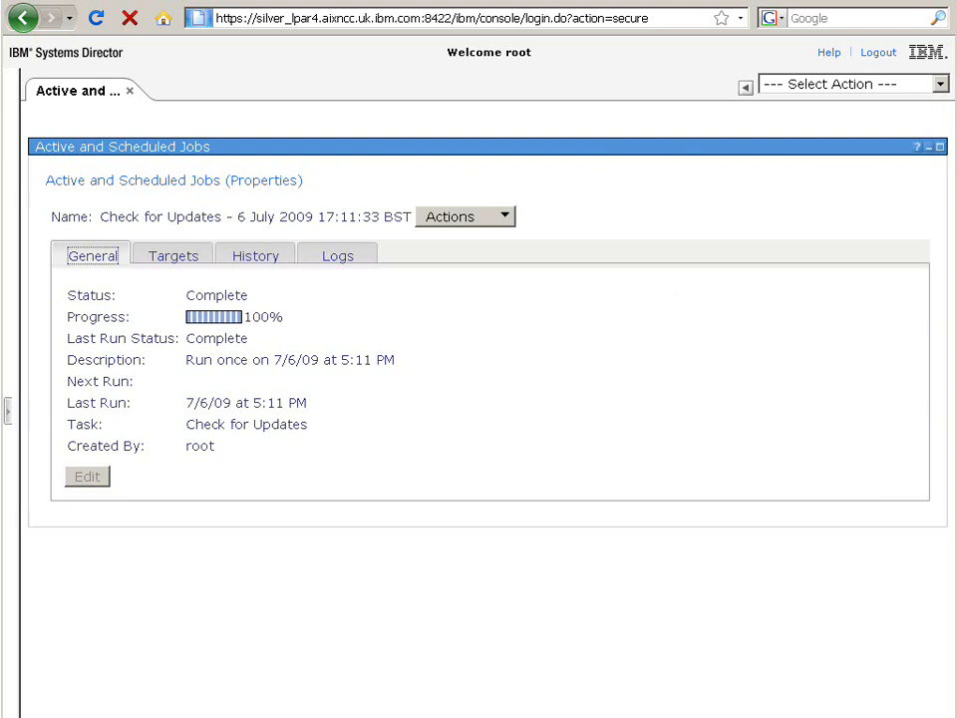
Step: Open the list of updates found by the last check and search it for director server core
{"action": "left_click", "coordinate": [129, 92]}
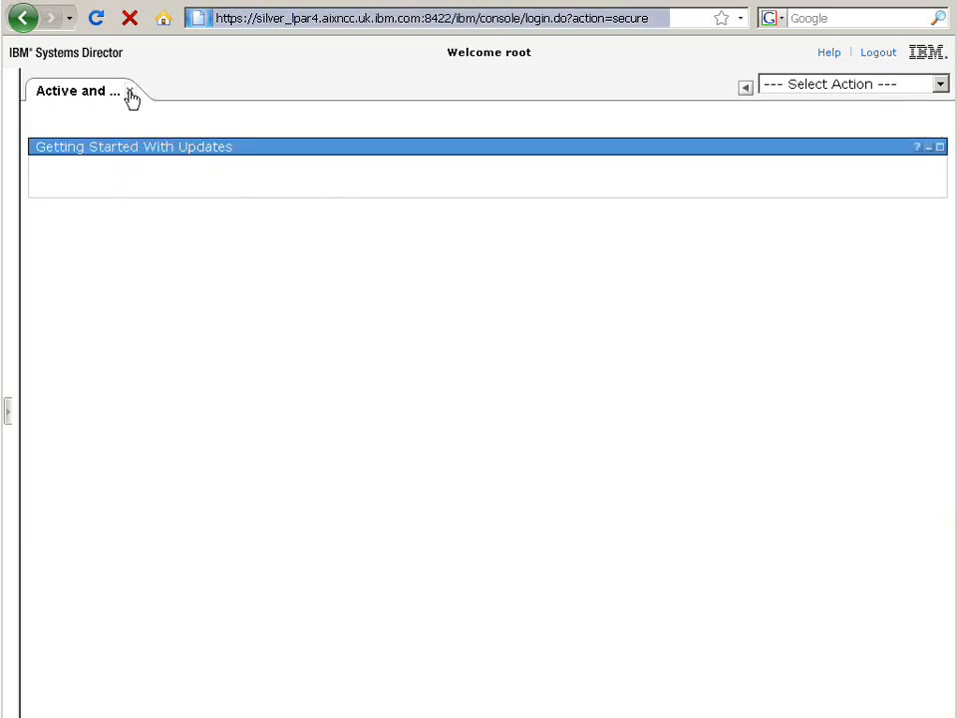
{"action": "left_click", "coordinate": [126, 194]}
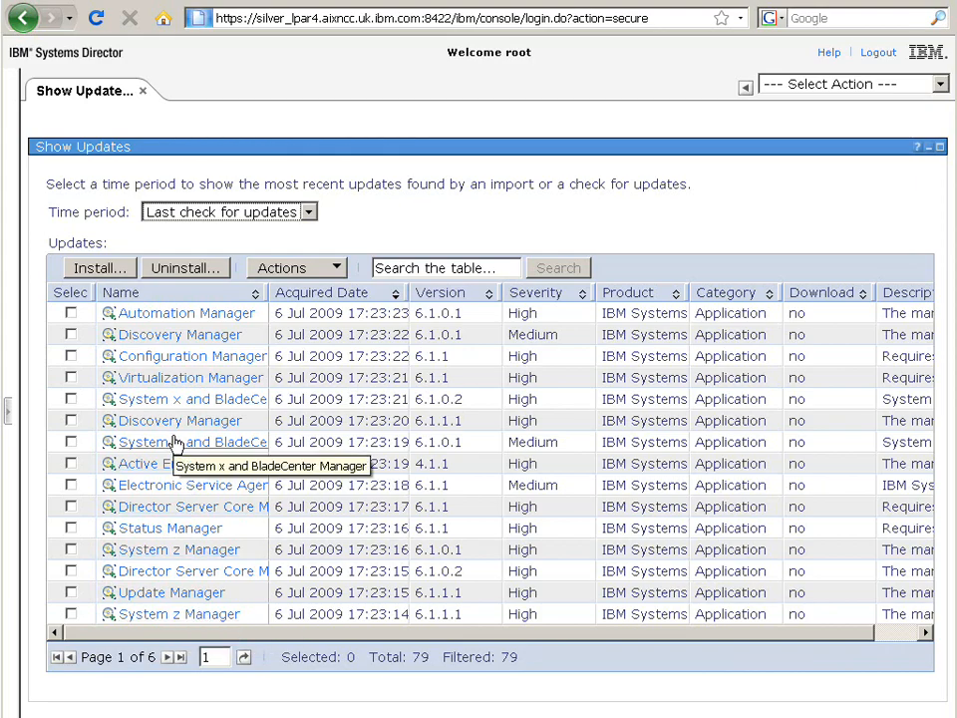
{"action": "left_click", "coordinate": [414, 269]}
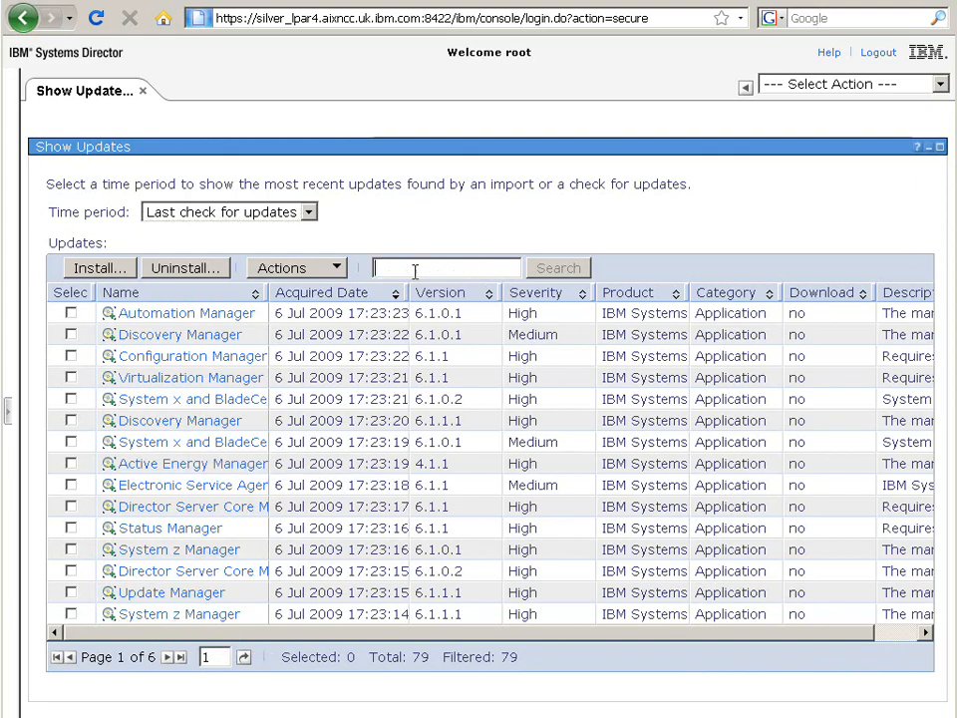
{"action": "type", "text": "di"}
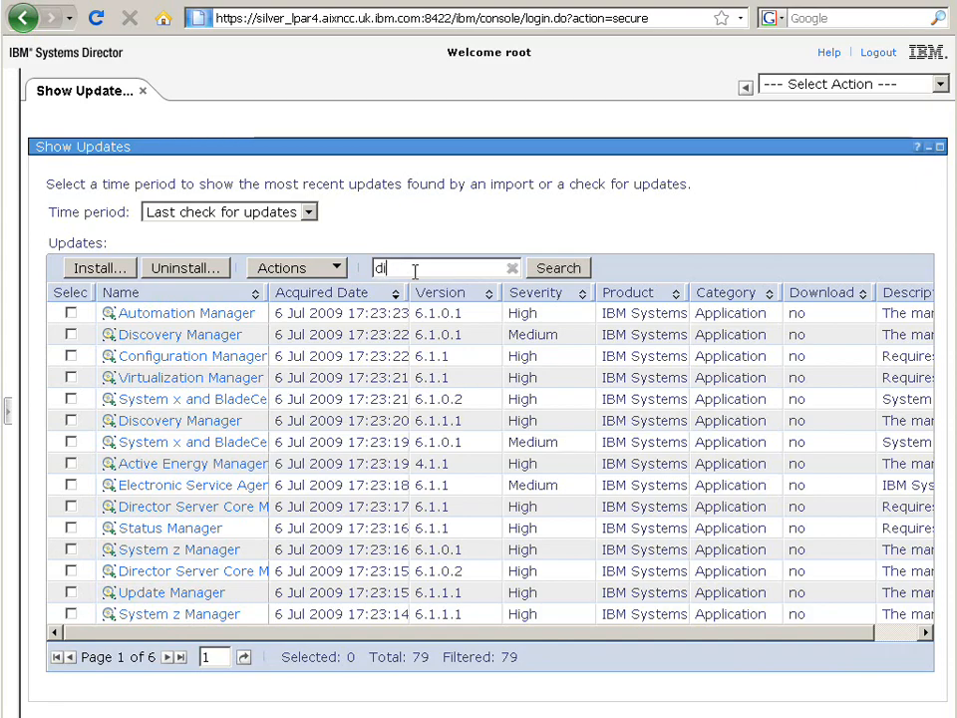
{"action": "type", "text": "rector ser"}
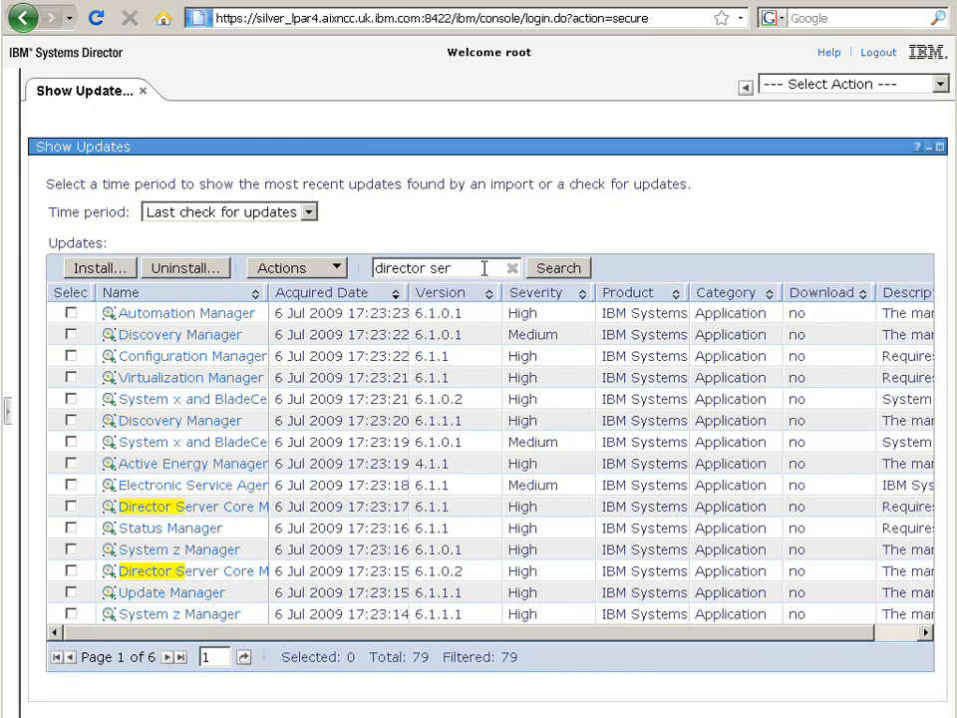
{"action": "type", "text": "ver "}
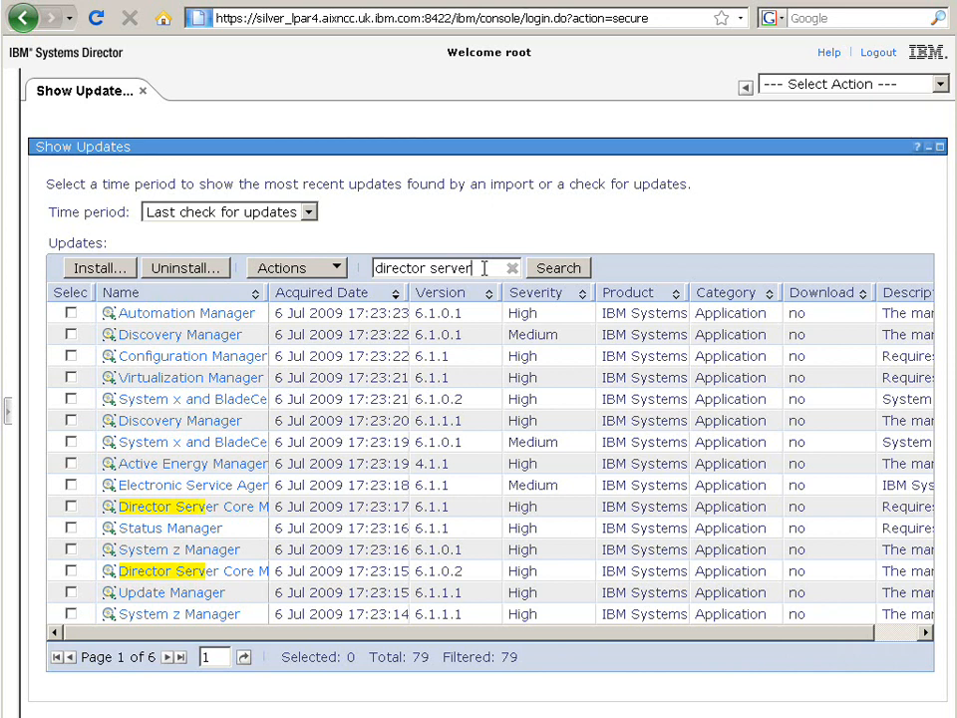
{"action": "type", "text": "core"}
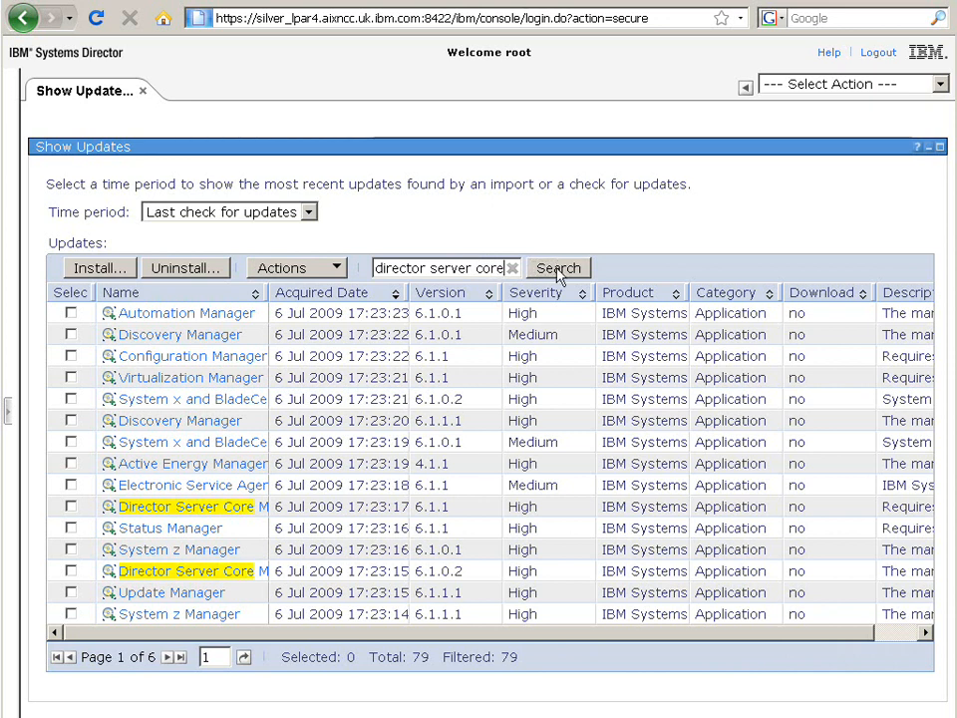
{"action": "left_click", "coordinate": [559, 270]}
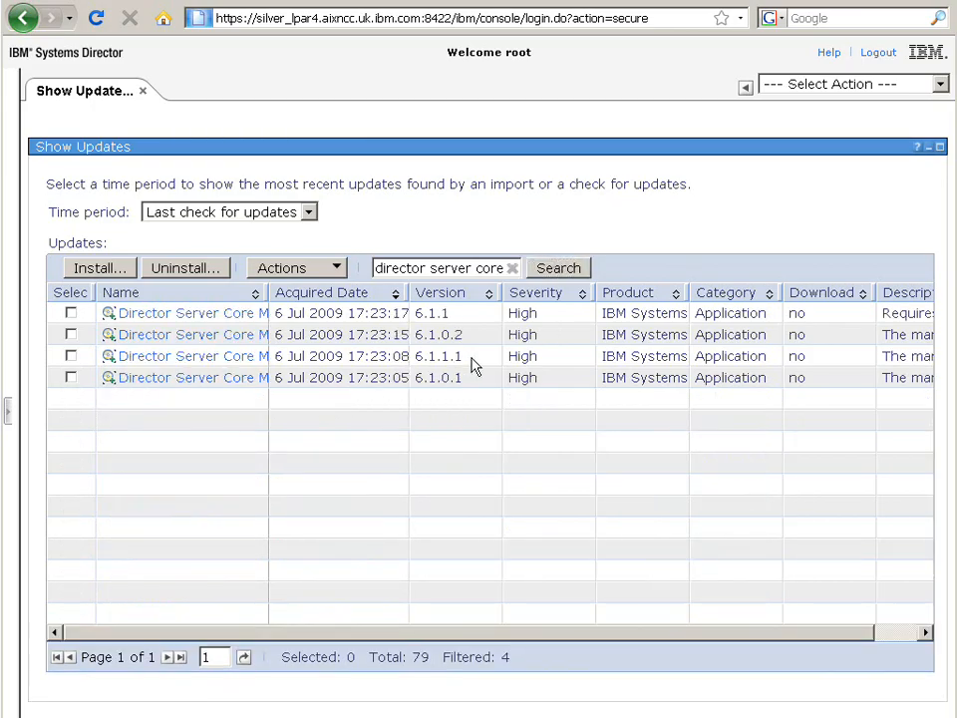
Step: Select the Director Server Core update with version 6.1.1.1
{"action": "left_click_drag", "start_coordinate": [464, 359], "coordinate": [392, 357]}
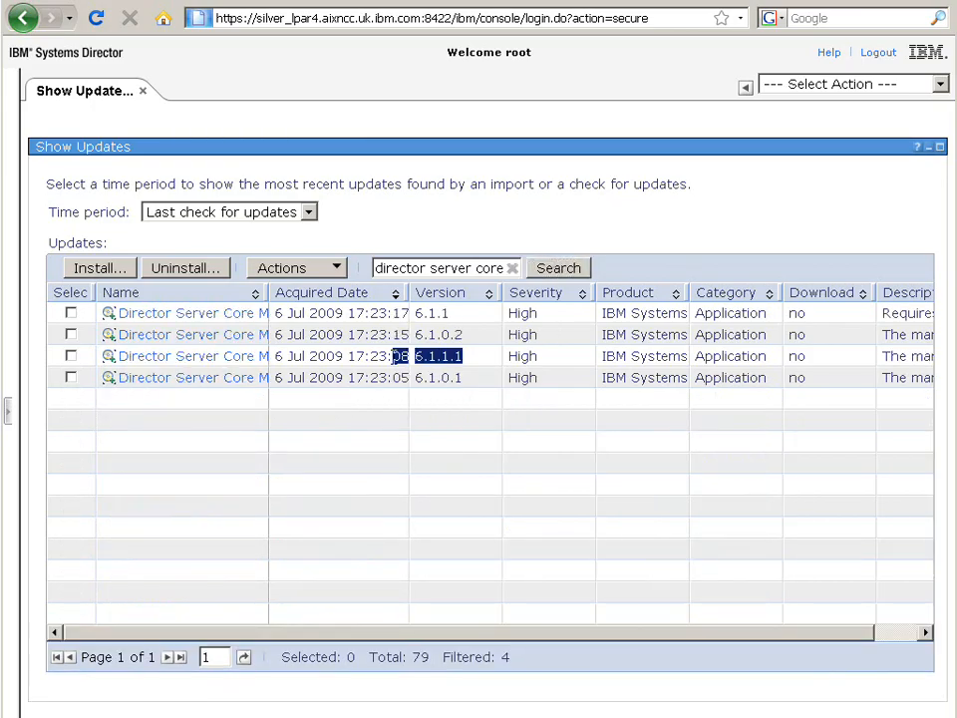
{"action": "left_click", "coordinate": [476, 364]}
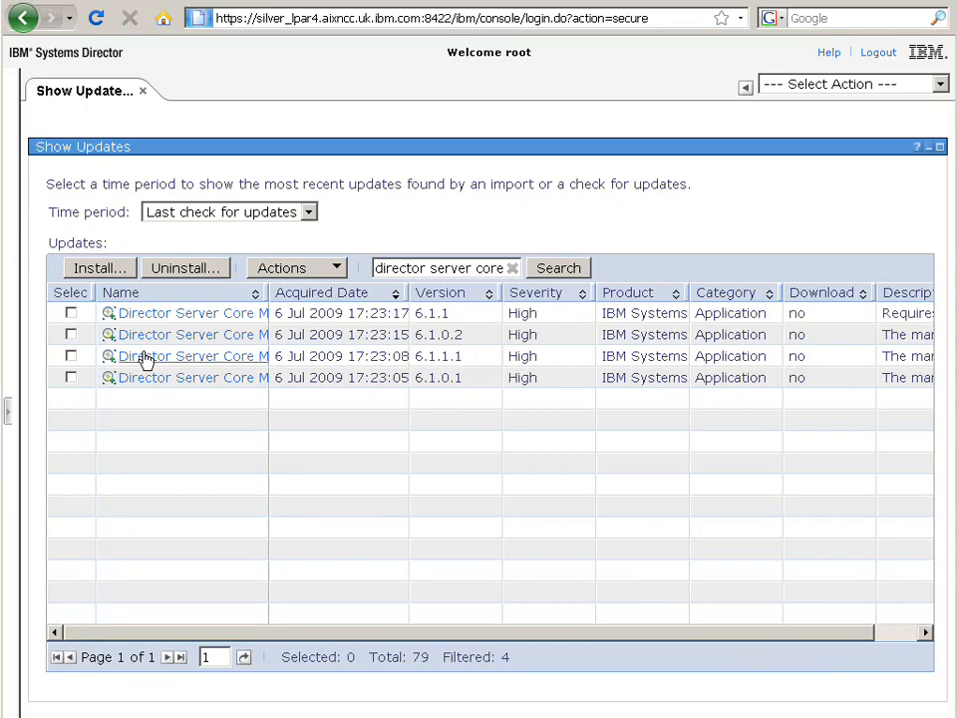
{"action": "left_click", "coordinate": [71, 356]}
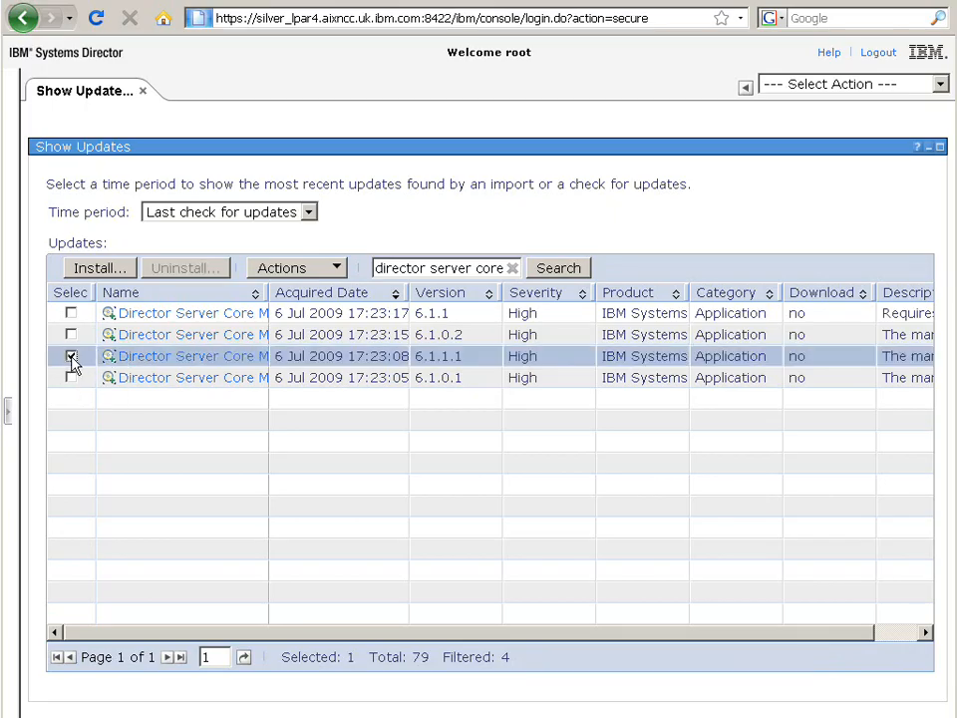
Step: Start the Install wizard for the selected update, add silver_lpar4 as the target system, and accept the default options and restarts
{"action": "left_click", "coordinate": [100, 270]}
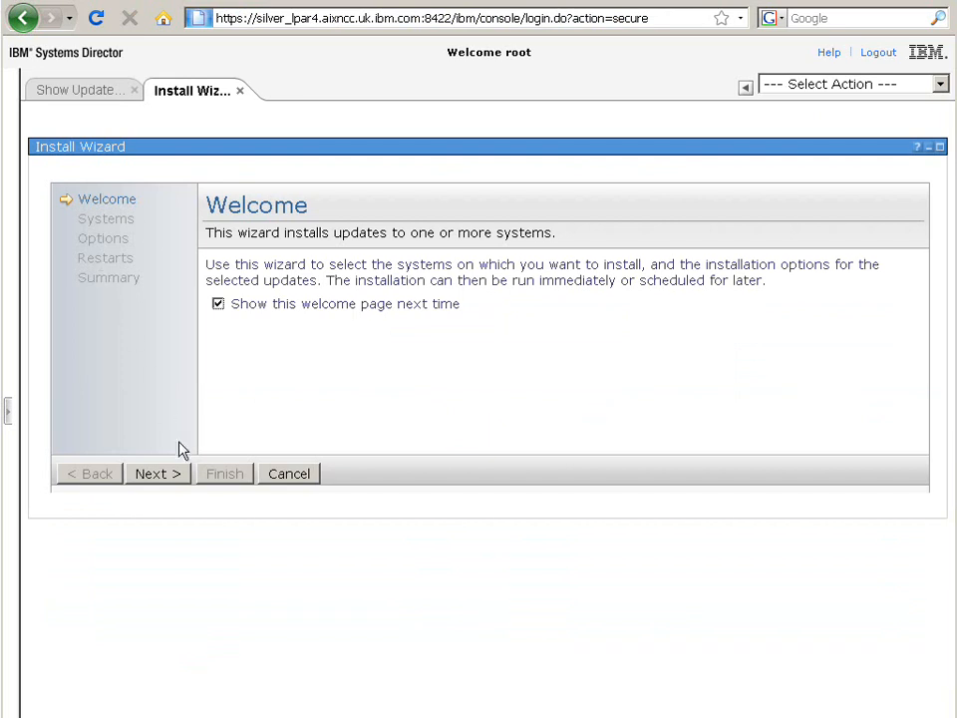
{"action": "left_click", "coordinate": [162, 471]}
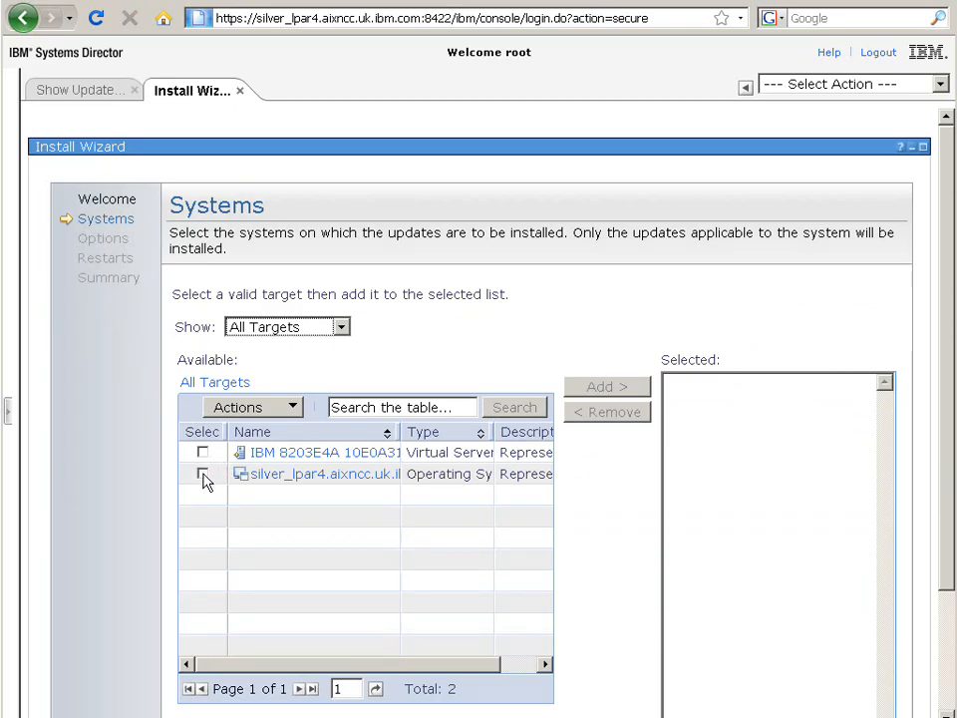
{"action": "left_click", "coordinate": [203, 473]}
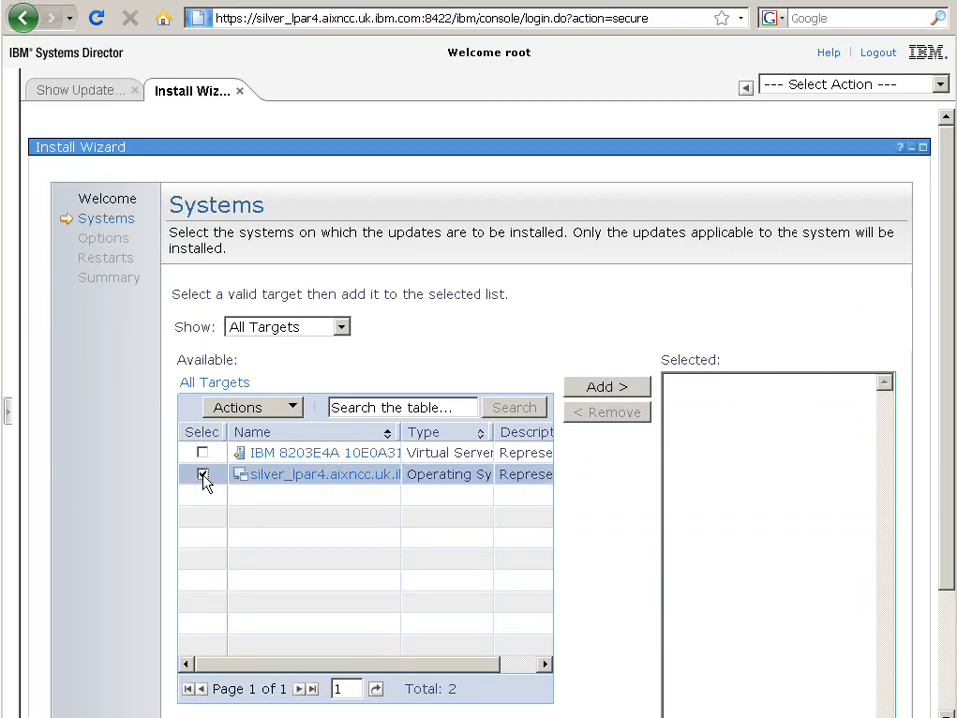
{"action": "left_click", "coordinate": [592, 391]}
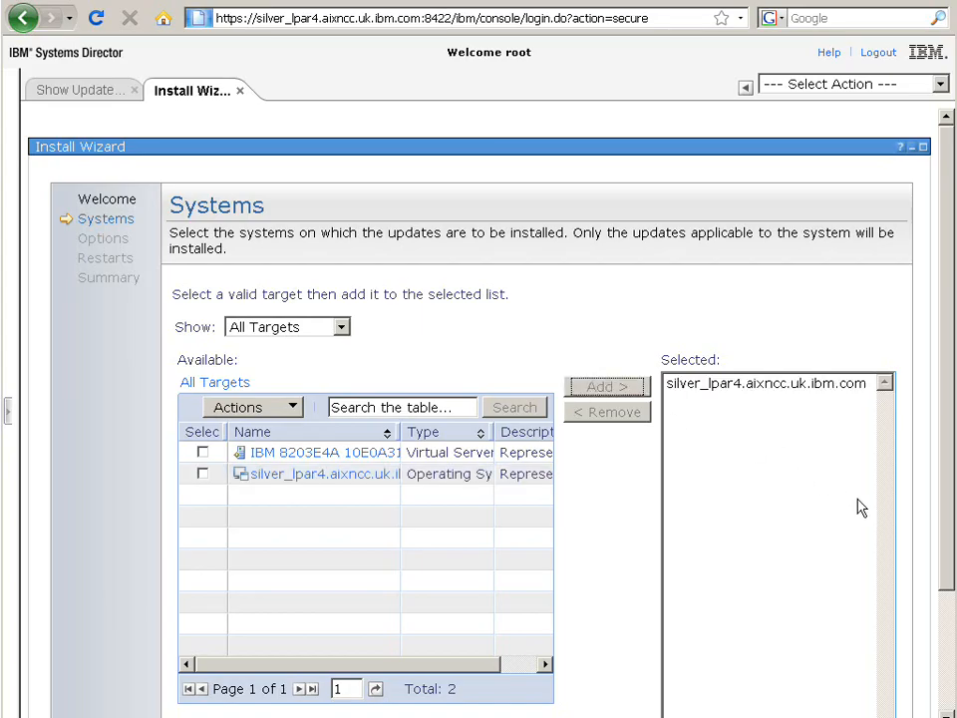
{"action": "left_click_drag", "start_coordinate": [948, 559], "coordinate": [948, 668]}
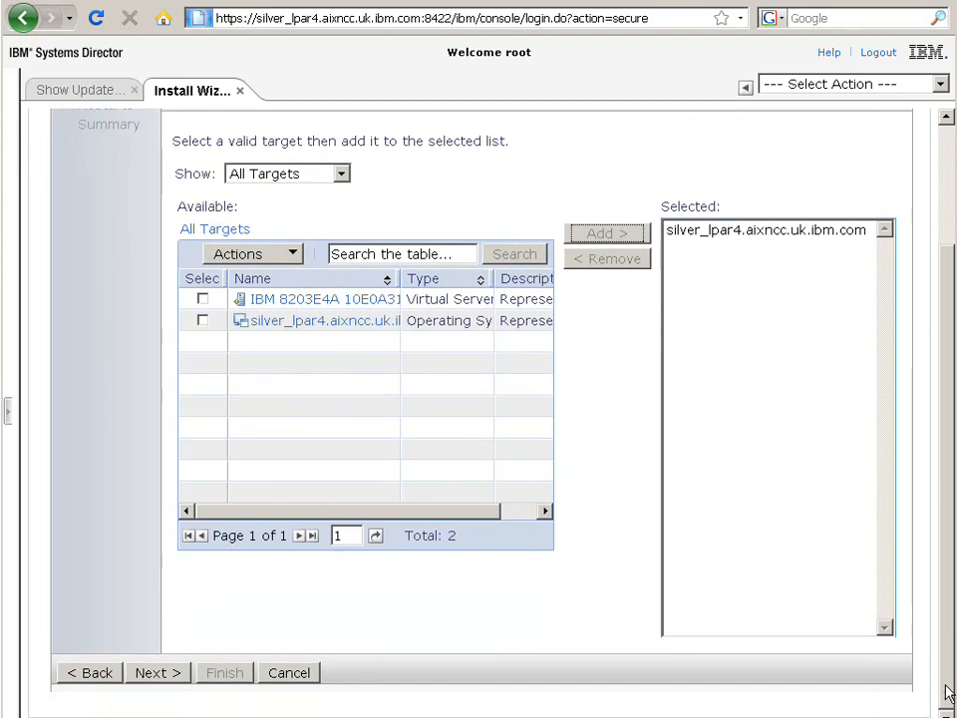
{"action": "left_click", "coordinate": [165, 672]}
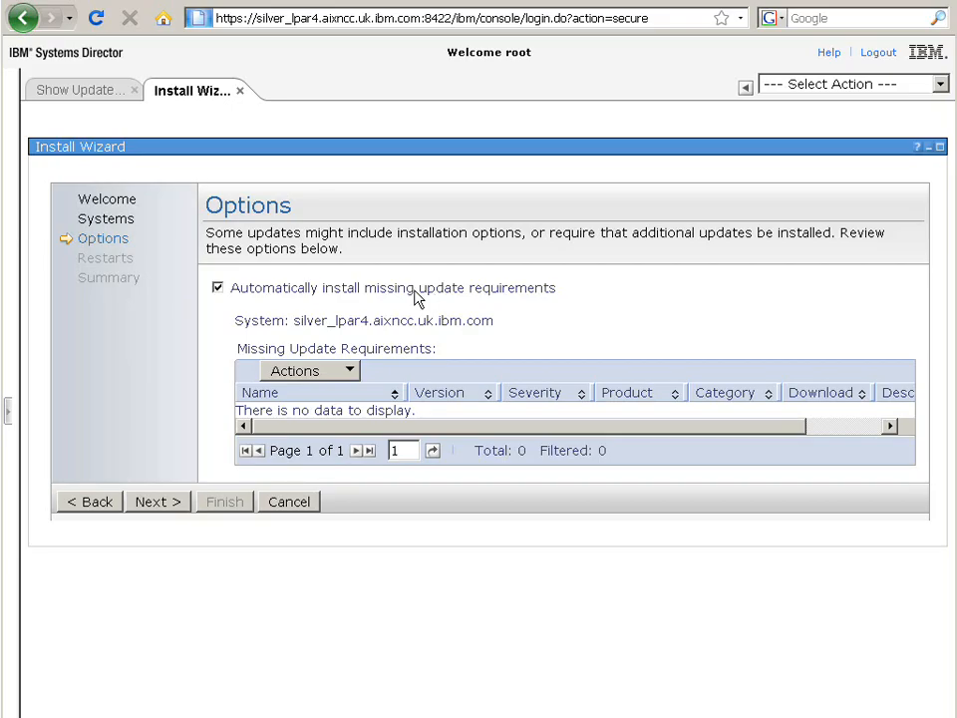
{"action": "left_click", "coordinate": [166, 508]}
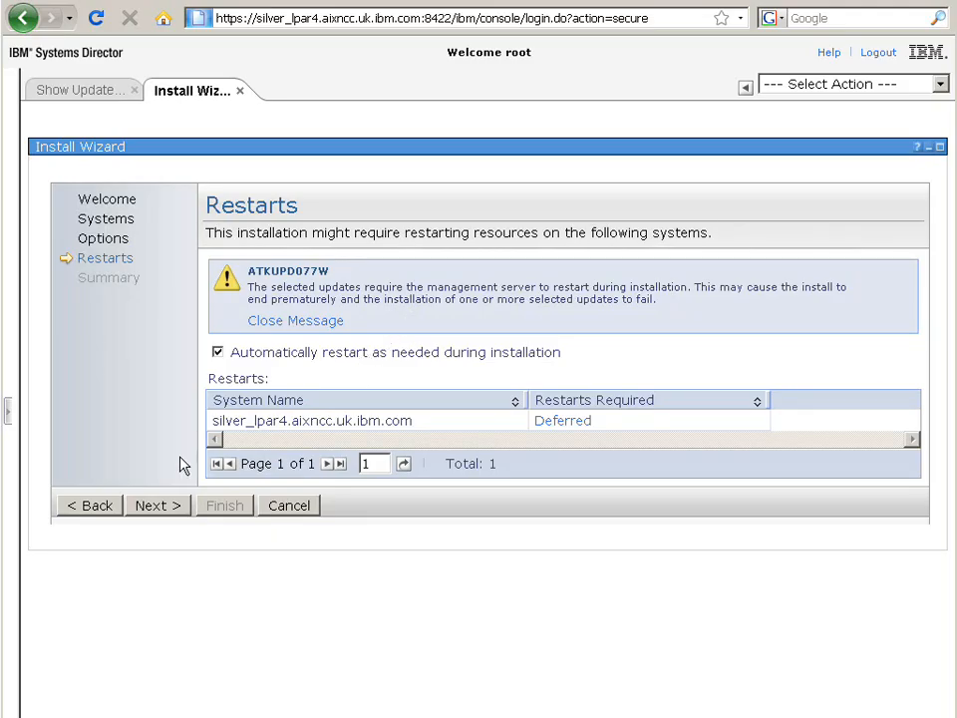
{"action": "left_click", "coordinate": [166, 505]}
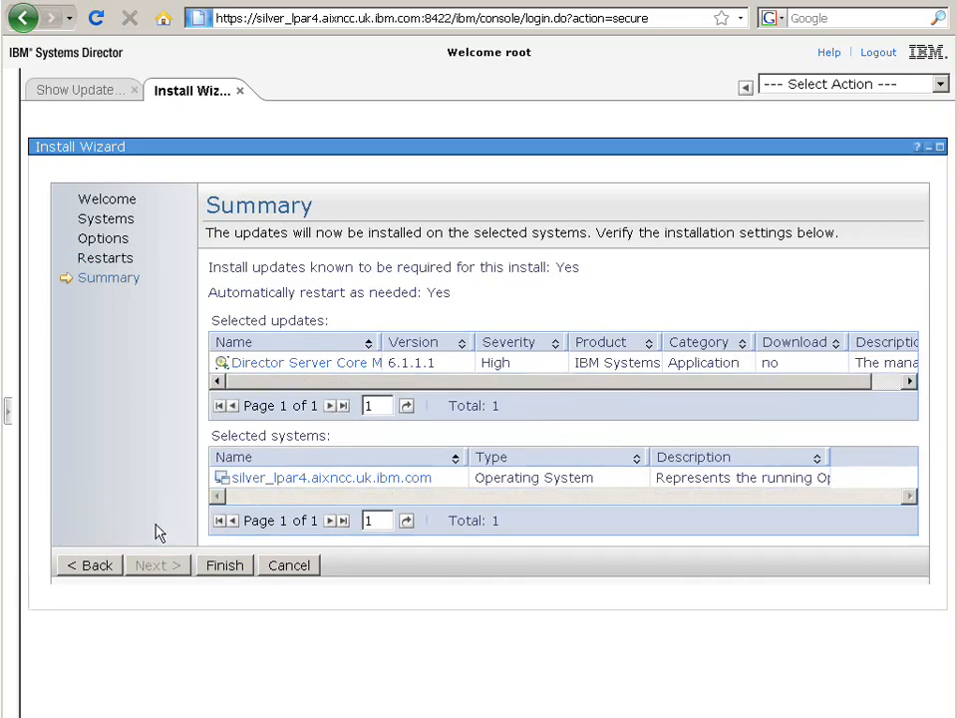
Step: Finish the wizard, run the Install Updates job now, and display the job's properties
{"action": "left_click", "coordinate": [224, 569]}
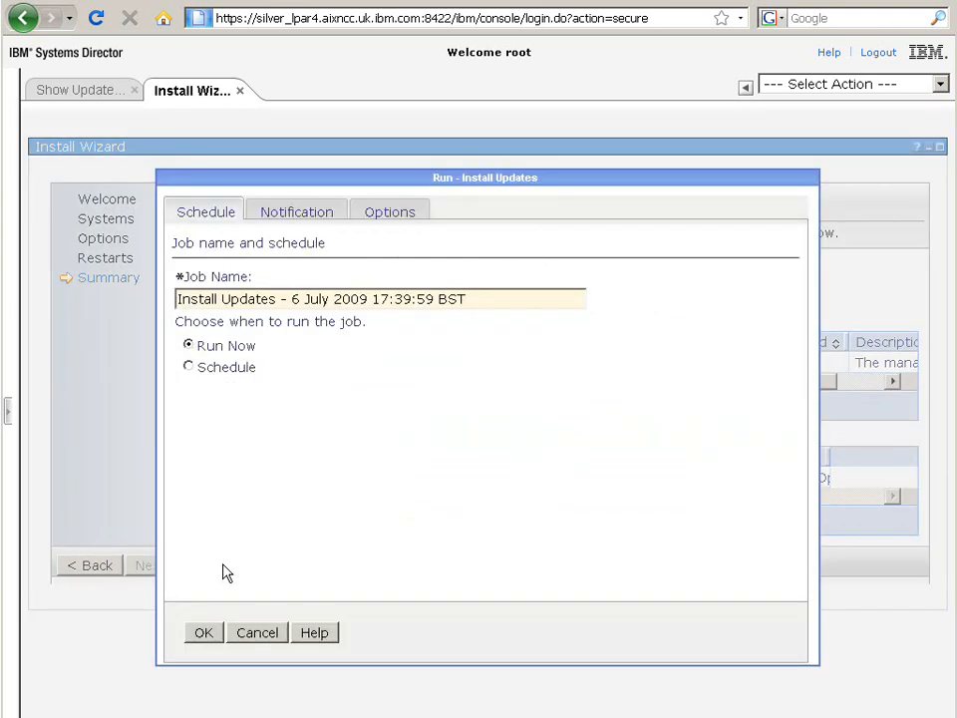
{"action": "left_click", "coordinate": [203, 635]}
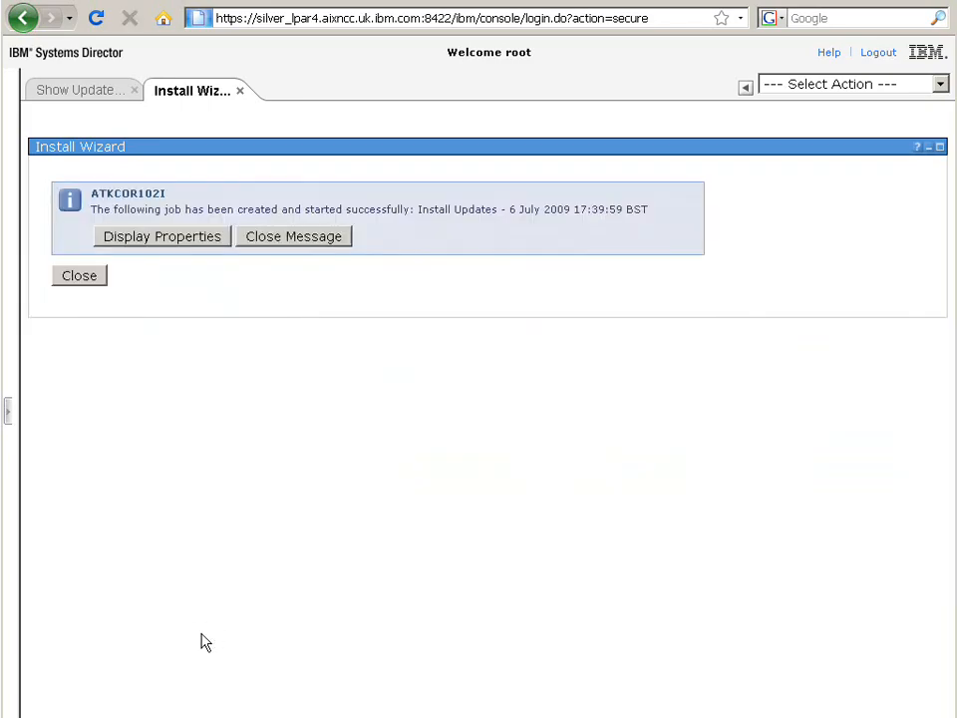
{"action": "left_click", "coordinate": [172, 245]}
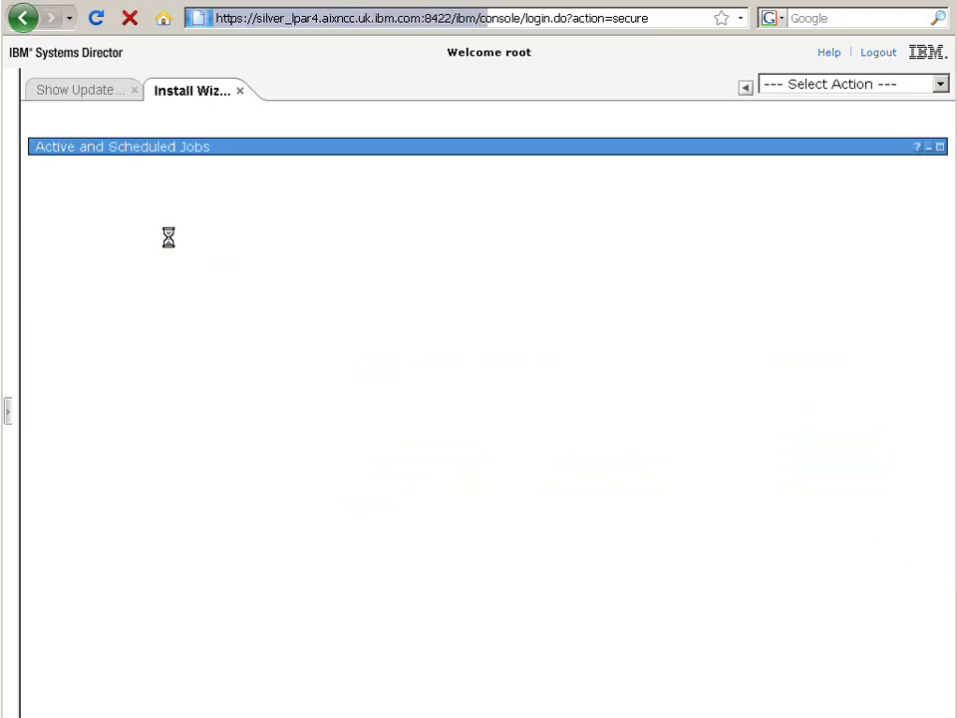
{"action": "left_click", "coordinate": [175, 256]}
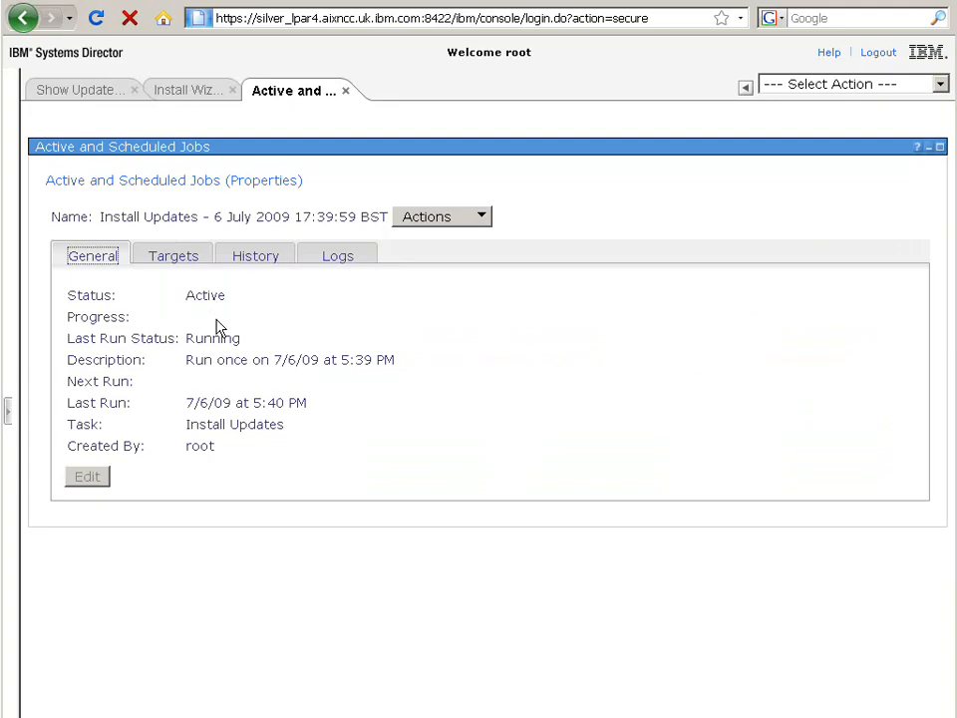
Step: Return to the updates list, clear the search, and deselect the Director Server Core 6.1.1.1 update
{"action": "left_click", "coordinate": [83, 92]}
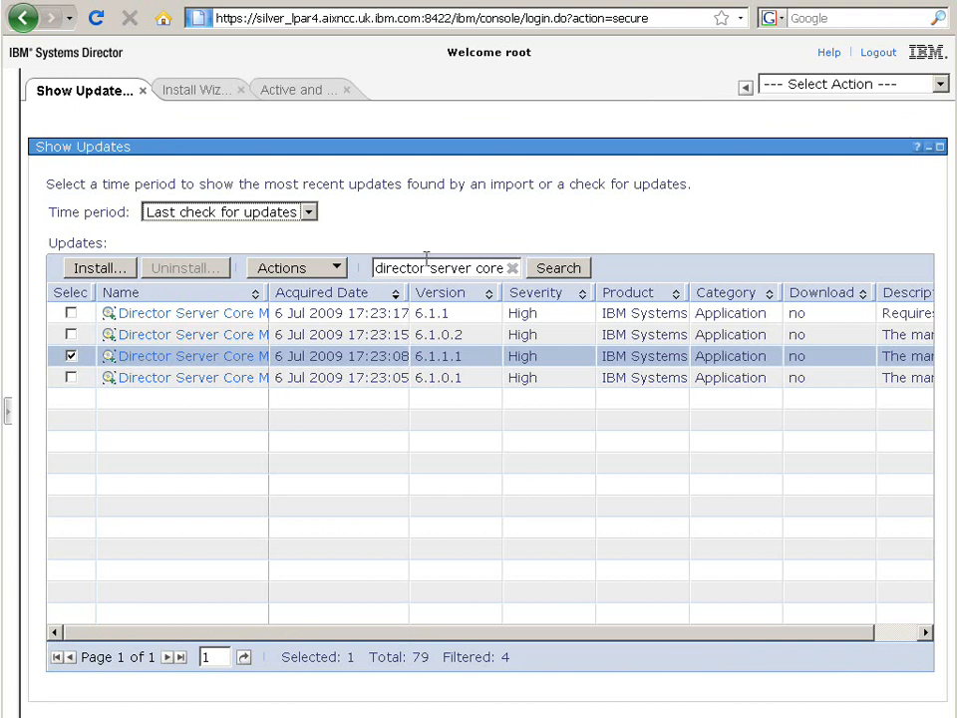
{"action": "left_click", "coordinate": [513, 269]}
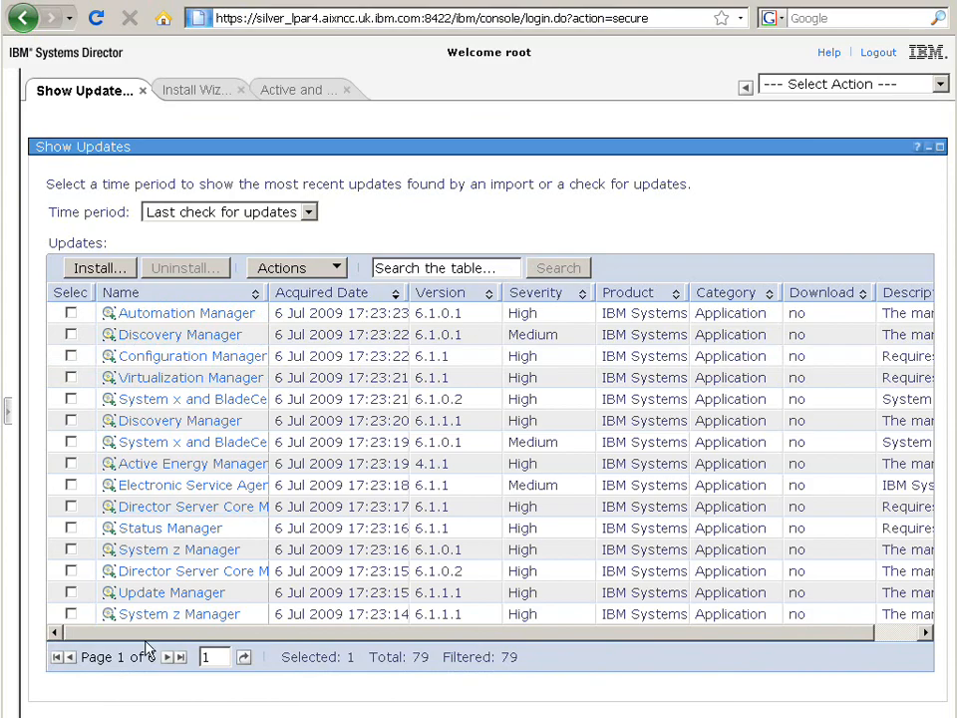
{"action": "left_click", "coordinate": [166, 657]}
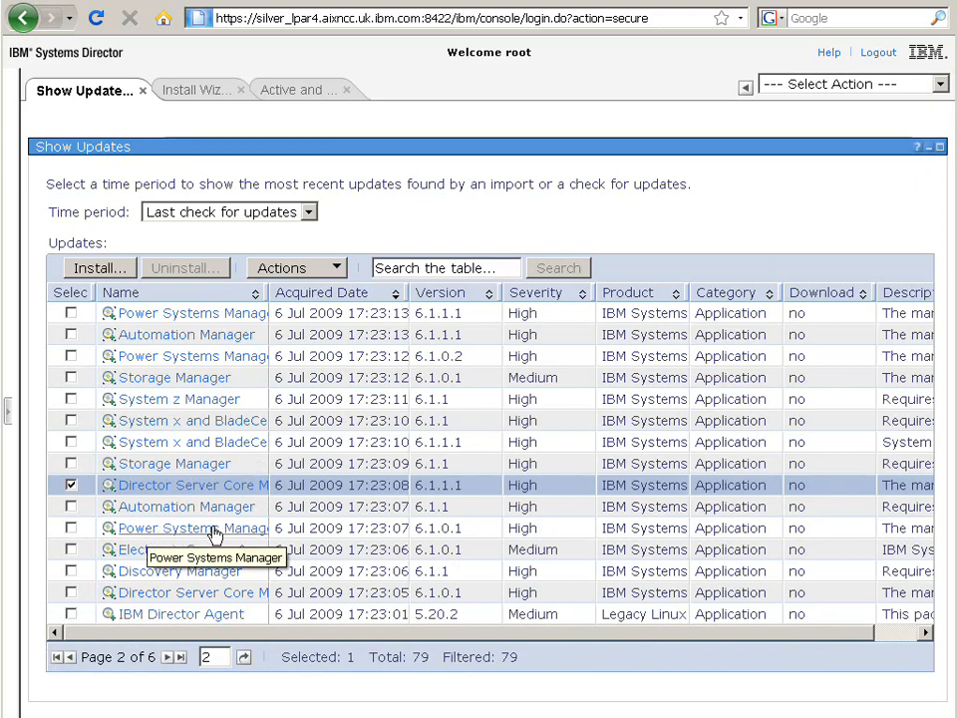
{"action": "left_click", "coordinate": [71, 487]}
Step: Search the updates for power and select the Power Systems Manager 6.1.1.1 update
{"action": "left_click", "coordinate": [480, 269]}
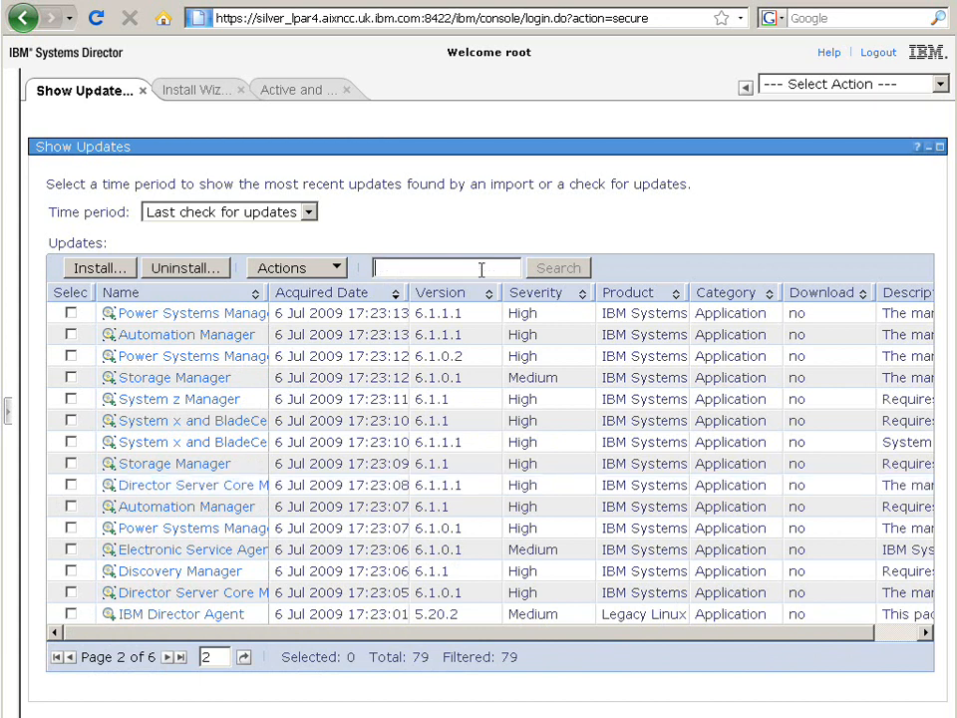
{"action": "type", "text": "p"}
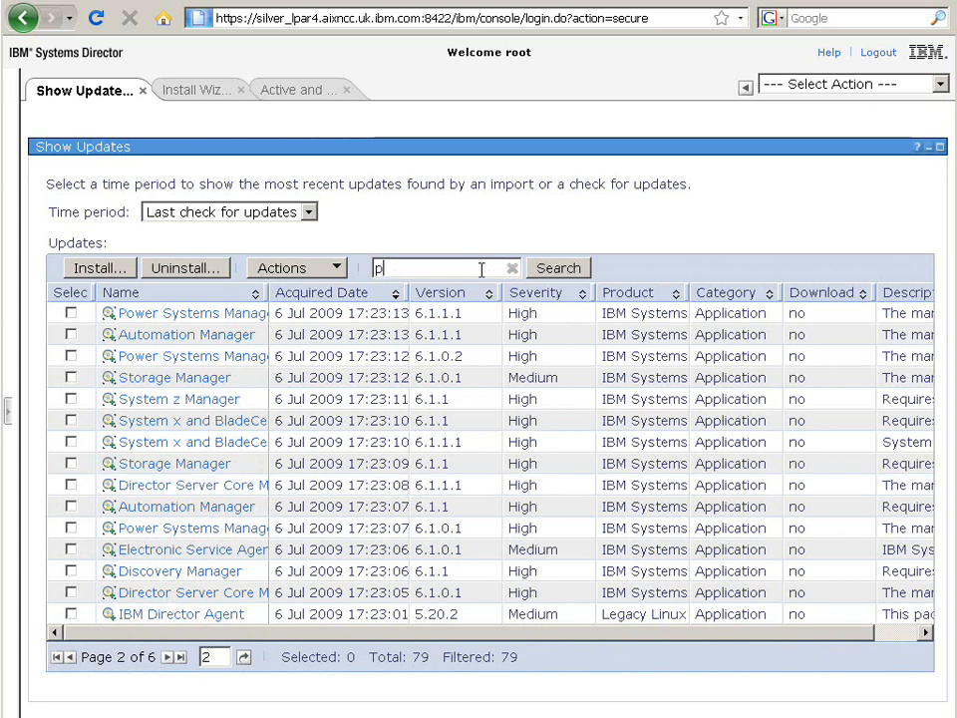
{"action": "type", "text": "ower"}
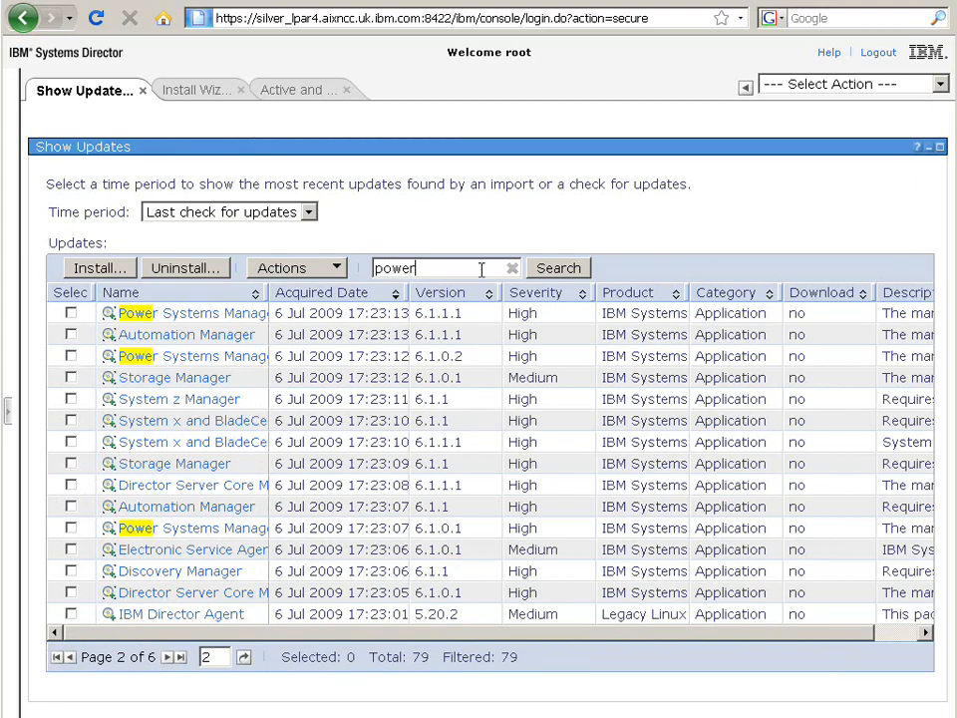
{"action": "left_click", "coordinate": [556, 270]}
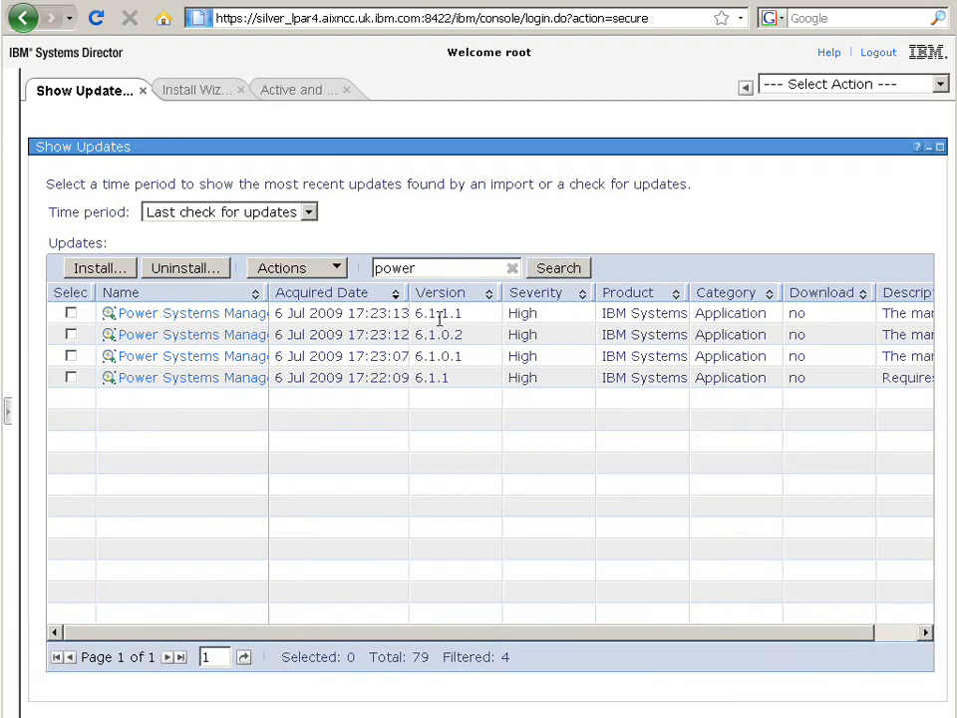
{"action": "left_click", "coordinate": [71, 313]}
Step: Start the Install wizard for the Power Systems Manager update, add silver_lpar4 as the target, and accept the default options and restarts
{"action": "left_click", "coordinate": [97, 271]}
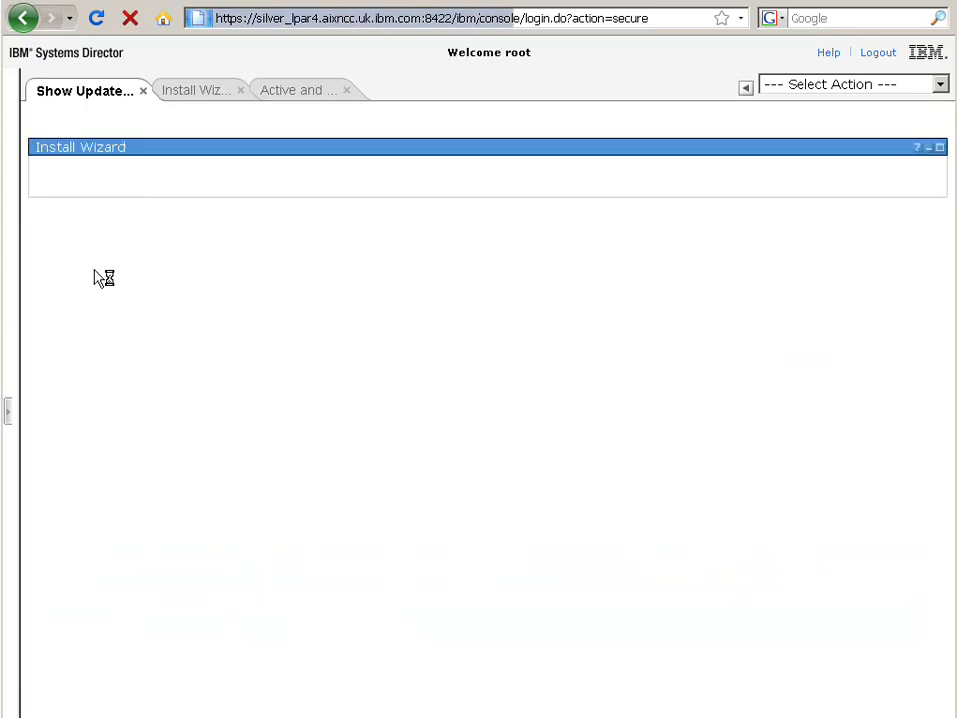
{"action": "left_click", "coordinate": [160, 475]}
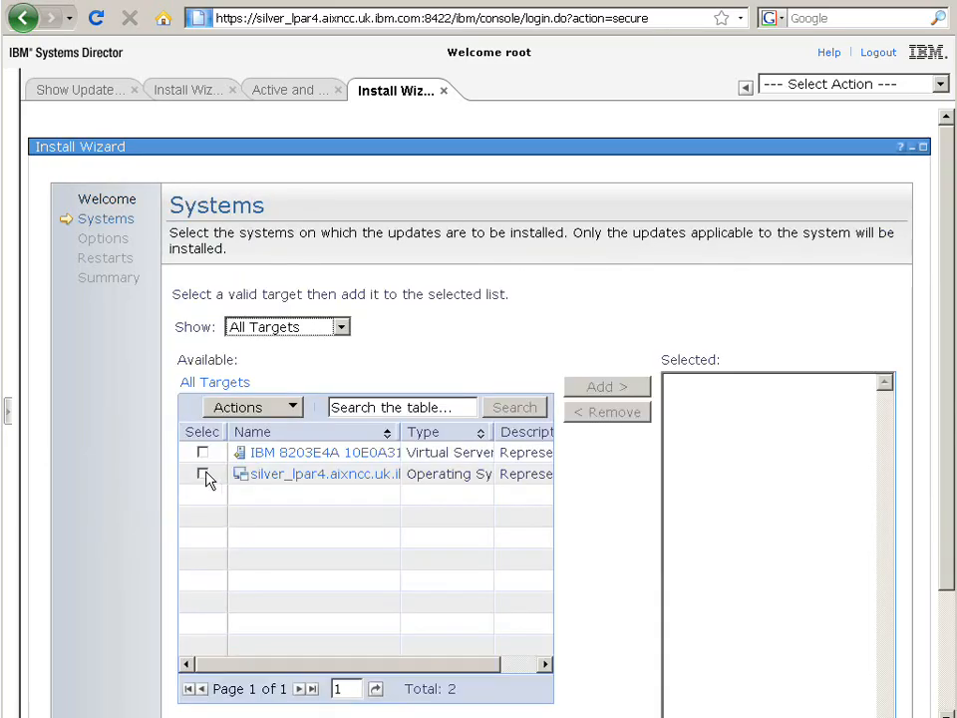
{"action": "left_click", "coordinate": [203, 474]}
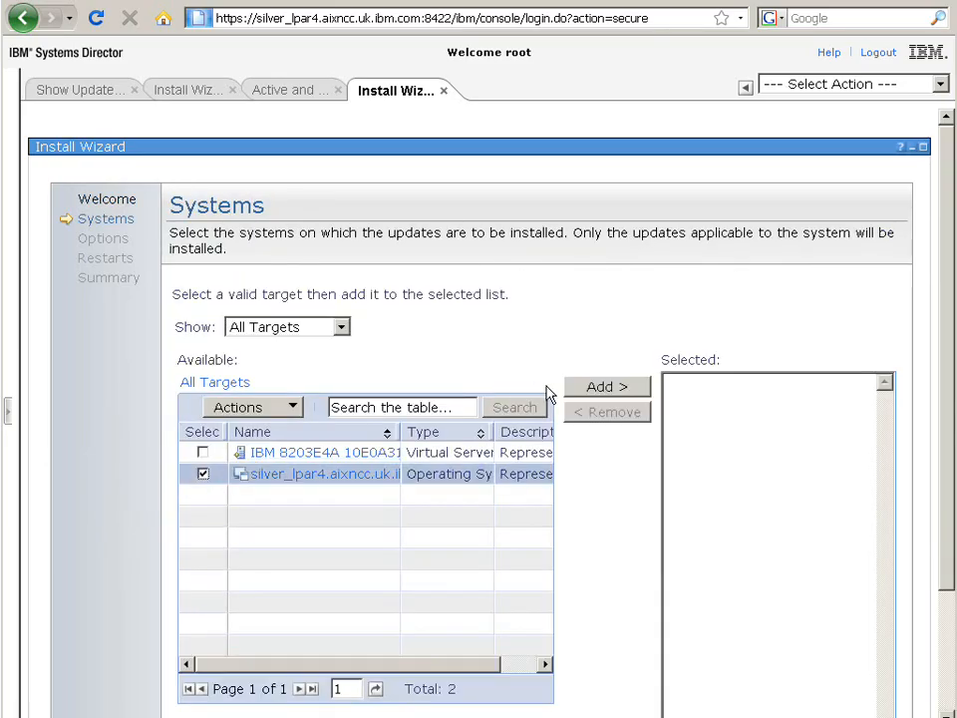
{"action": "left_click", "coordinate": [587, 387]}
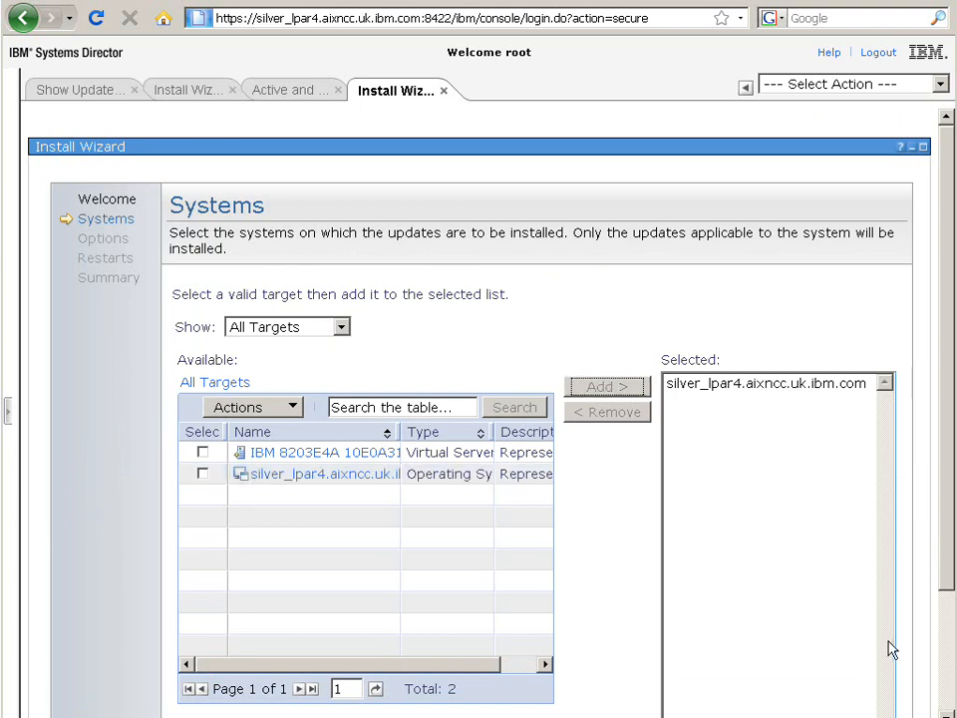
{"action": "scroll", "coordinate": [949, 666], "scroll_direction": "down", "scroll_amount": 3}
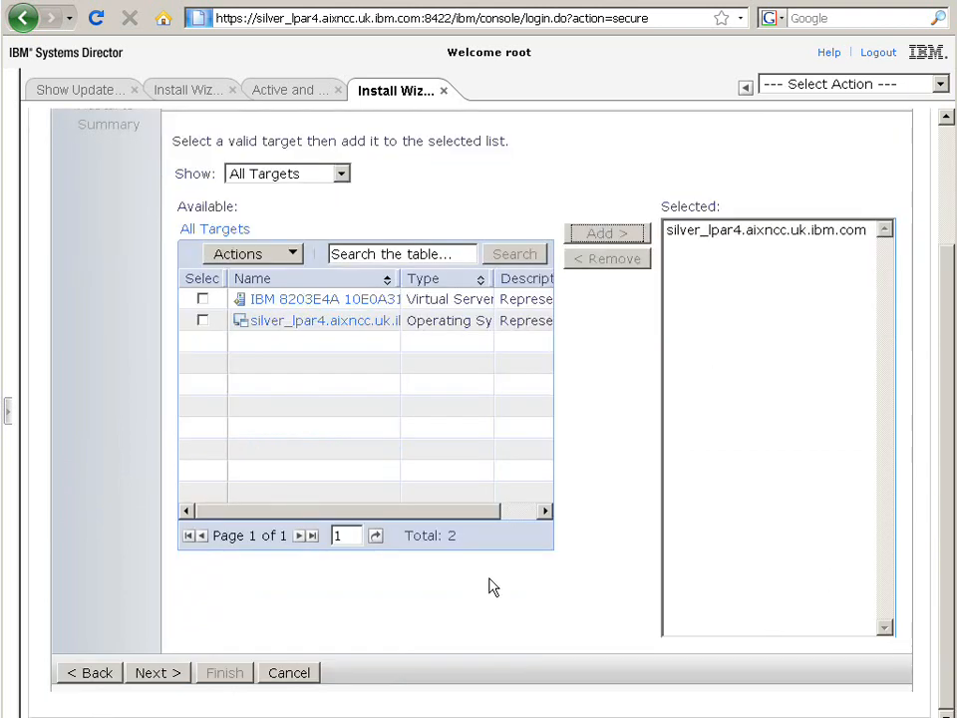
{"action": "left_click", "coordinate": [160, 678]}
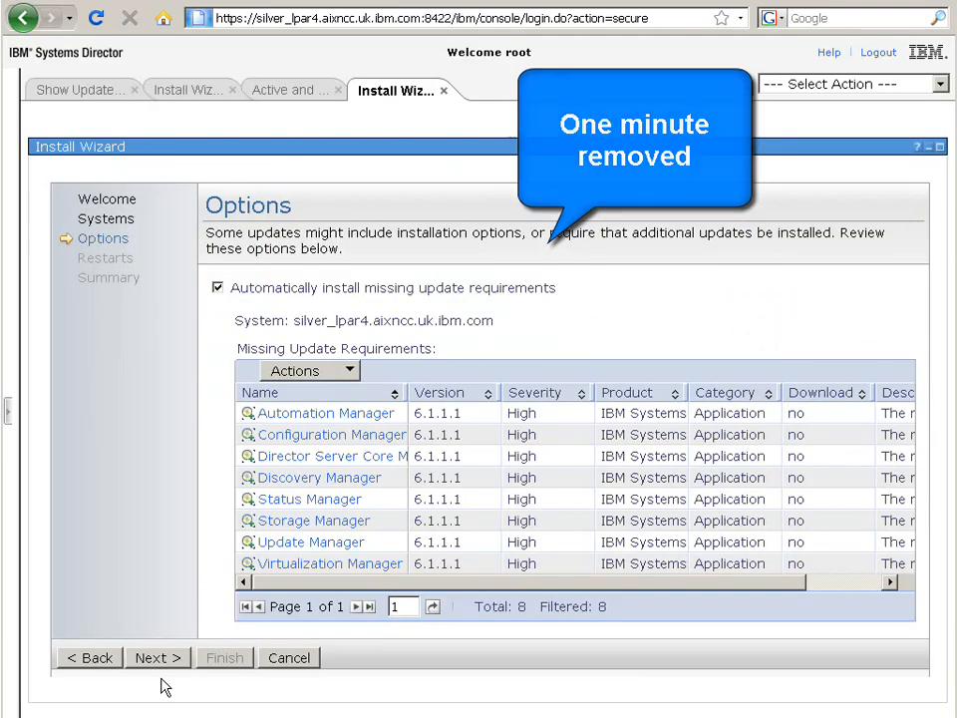
{"action": "left_click", "coordinate": [160, 658]}
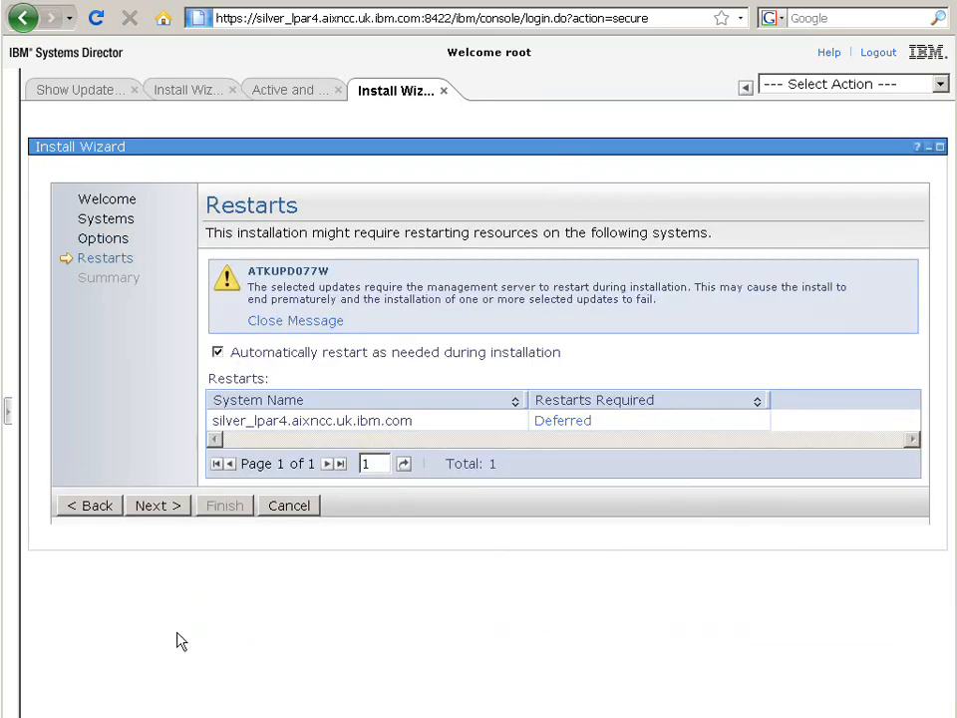
{"action": "left_click", "coordinate": [164, 506]}
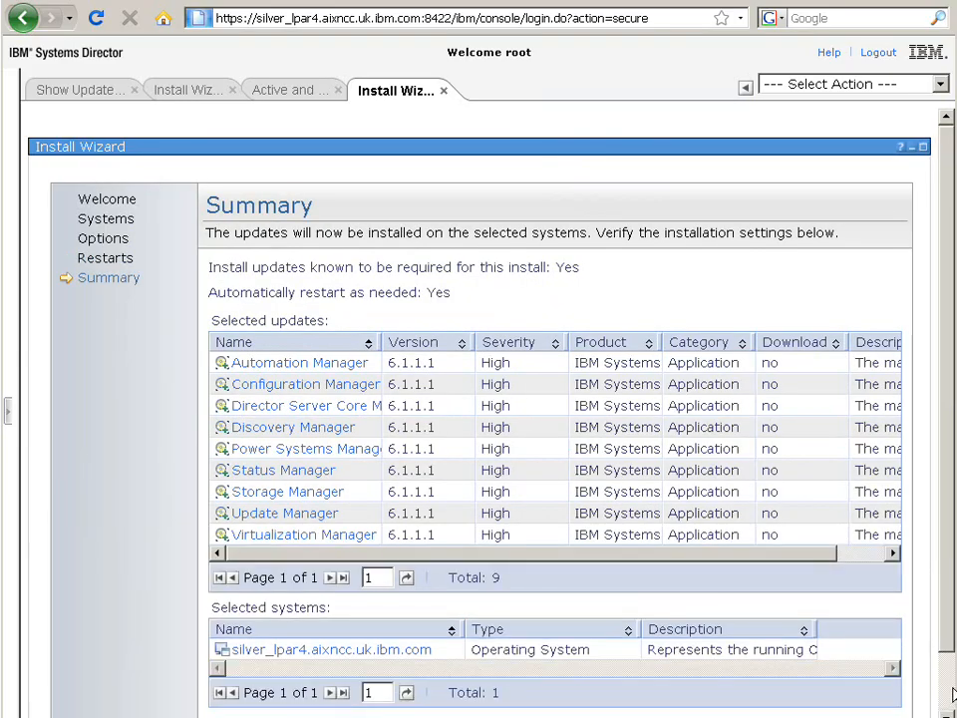
Step: Finish the wizard, run the Install Updates job now, and open the new job's properties
{"action": "scroll", "coordinate": [952, 695], "scroll_direction": "down", "scroll_amount": 2}
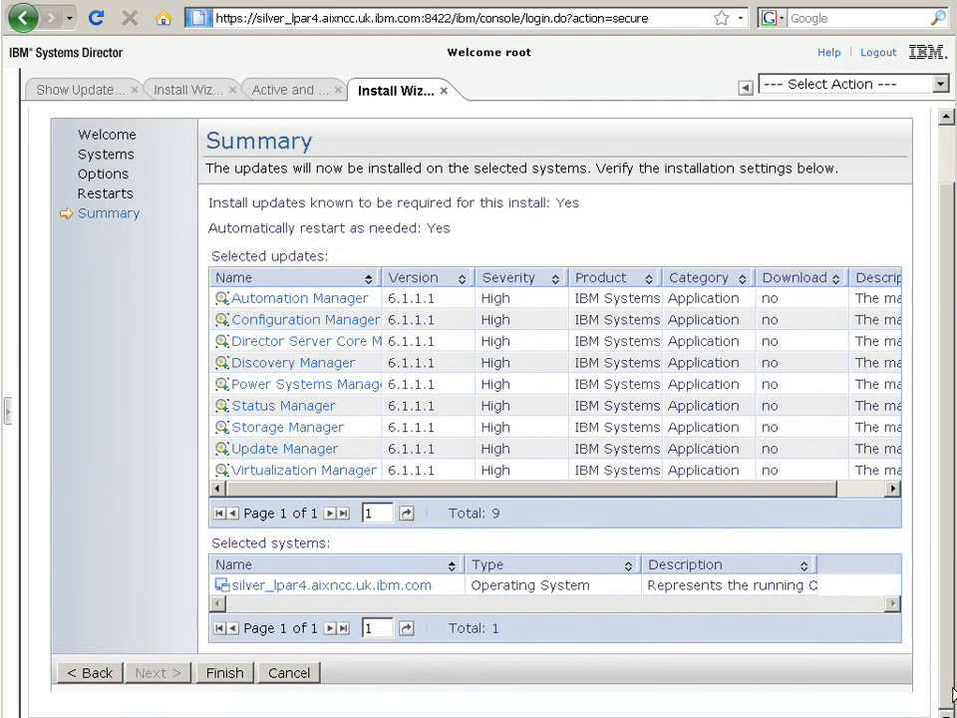
{"action": "left_click", "coordinate": [227, 674]}
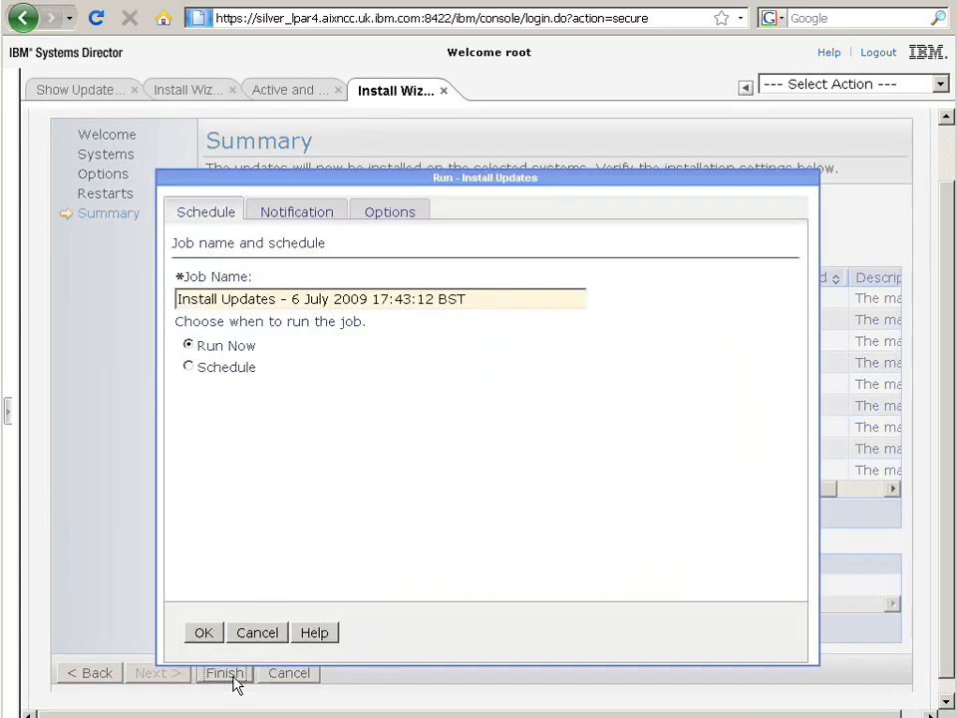
{"action": "left_click", "coordinate": [205, 635]}
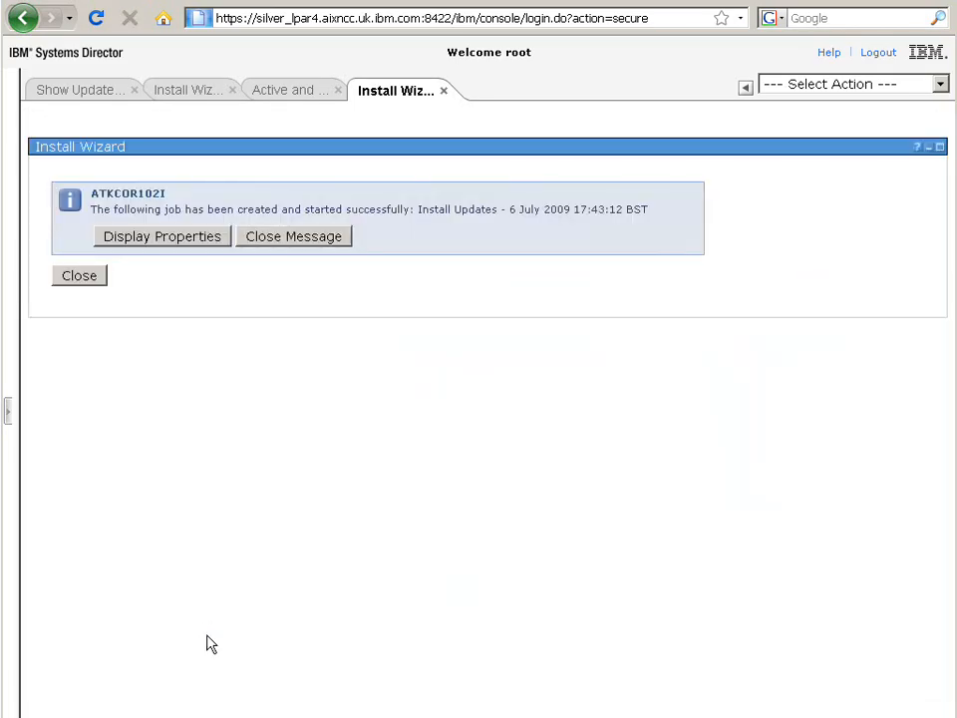
{"action": "left_click", "coordinate": [161, 240]}
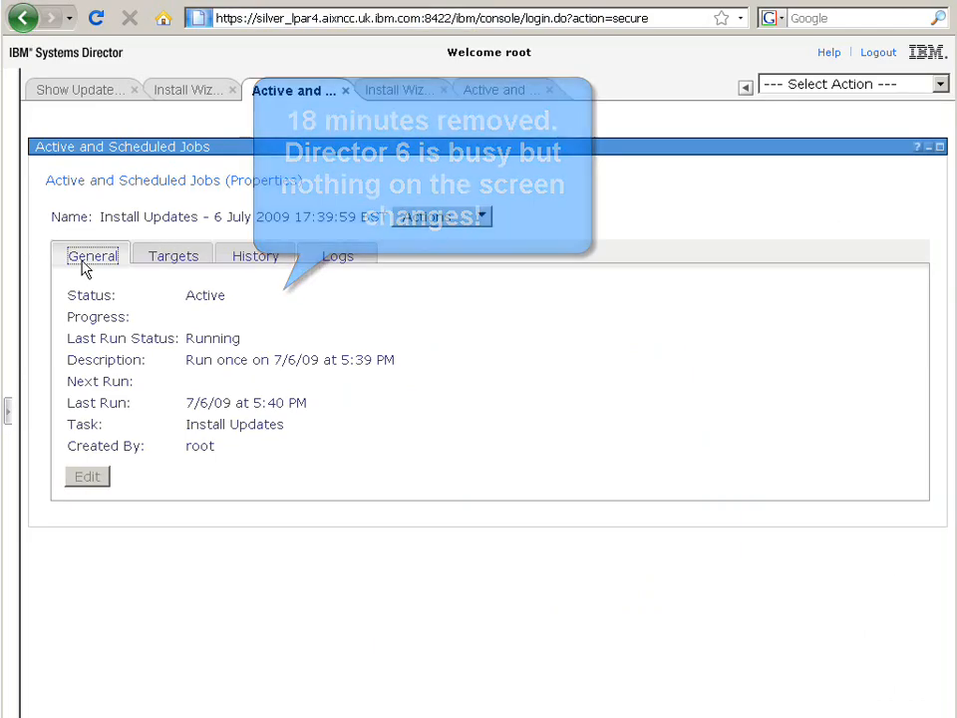
Step: Check the progress of the earlier Install Updates job, switching between the two job property tabs
{"action": "left_click", "coordinate": [170, 255]}
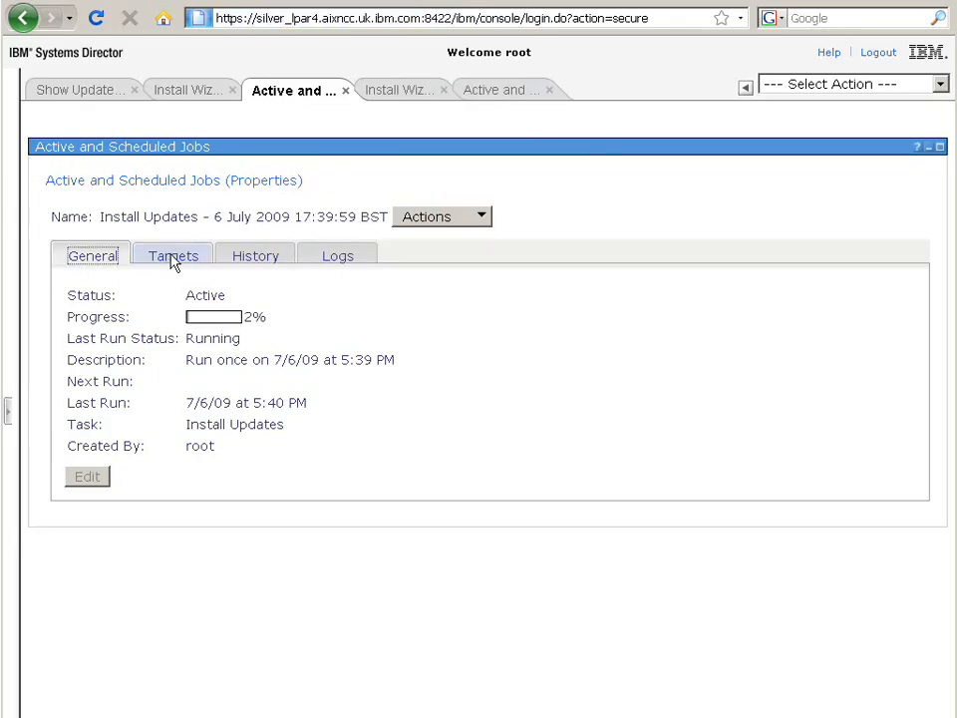
{"action": "left_click", "coordinate": [171, 256]}
{"action": "left_click", "coordinate": [500, 92]}
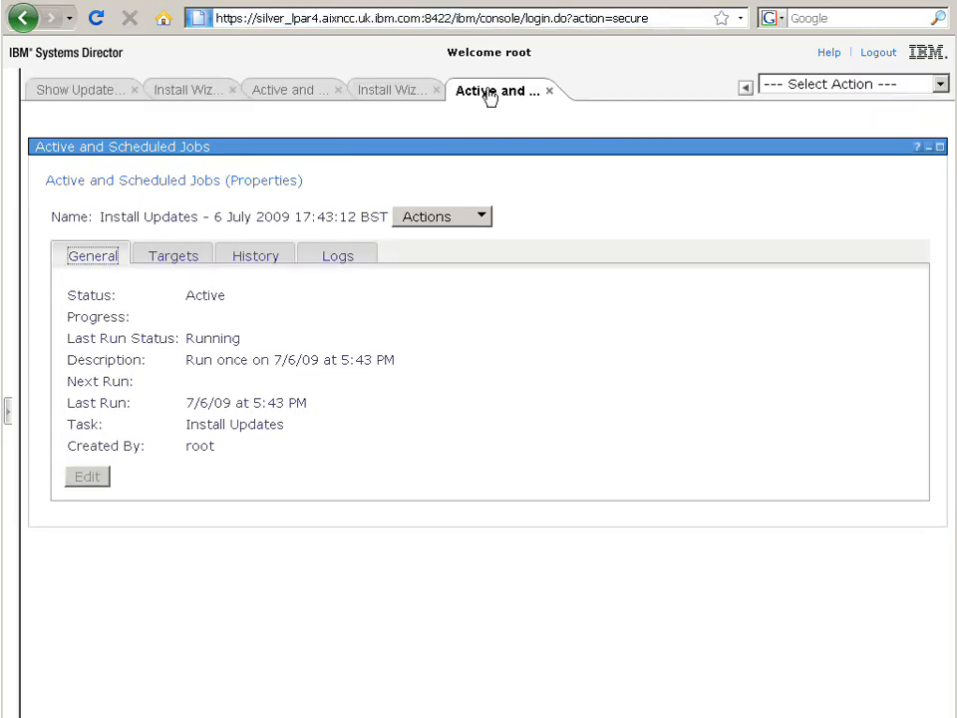
{"action": "left_click", "coordinate": [278, 95]}
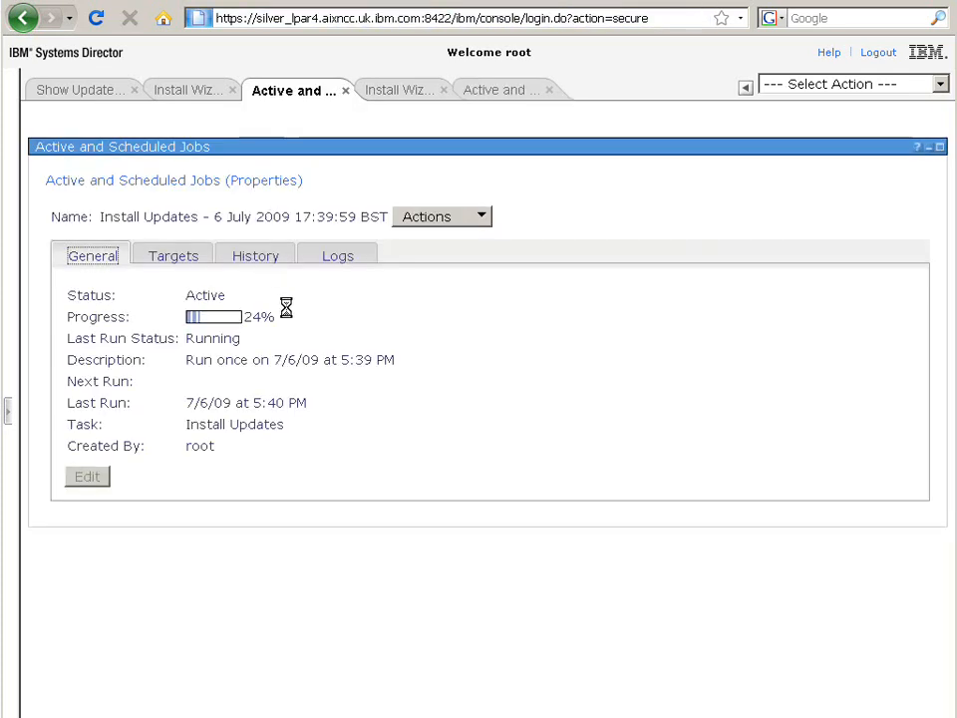
{"action": "left_click_drag", "start_coordinate": [252, 317], "coordinate": [297, 335]}
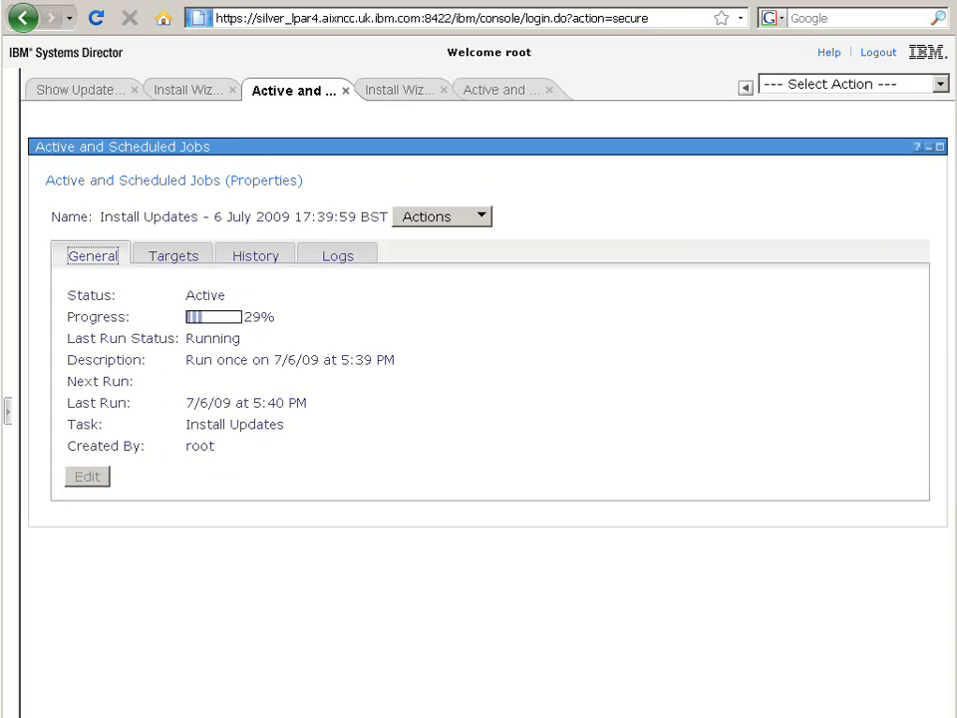
Step: Switch to the PuTTY topas session and show the disk I/O statistics view
{"action": "key", "text": "alt+Tab"}
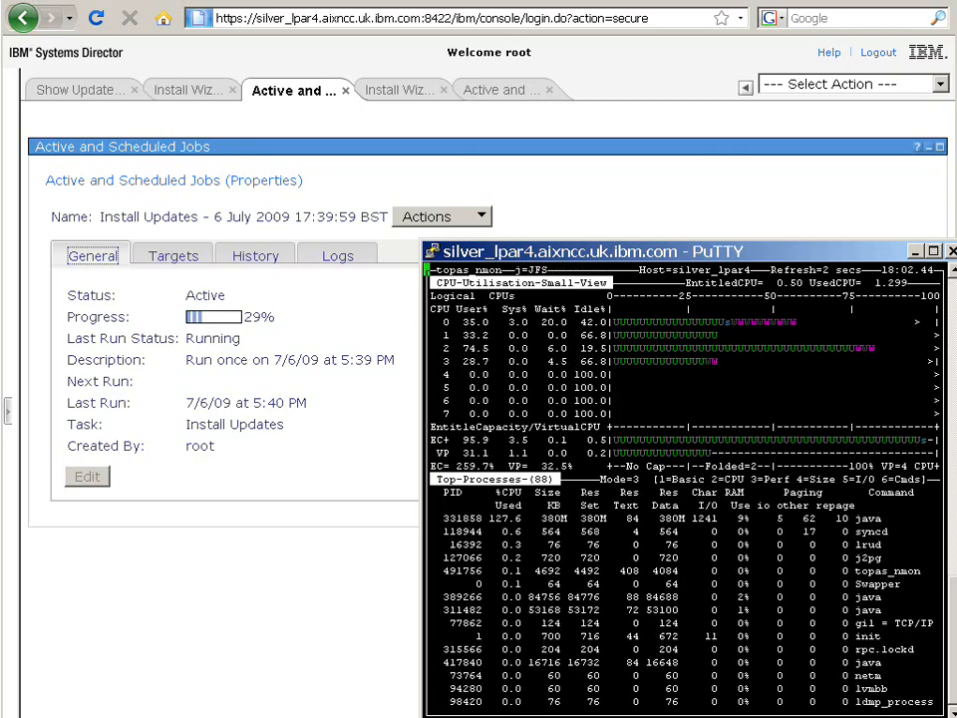
{"action": "key", "text": "d"}
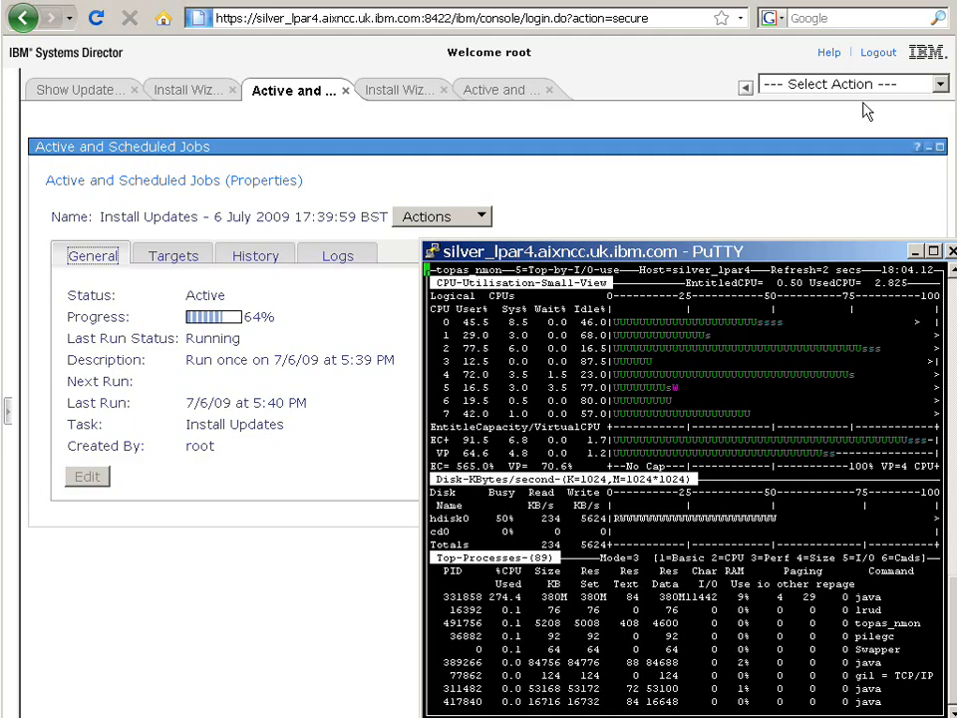
{"action": "left_click", "coordinate": [852, 193]}
Step: Return to the console and alternate between both job property tabs to follow the installs' progress
{"action": "left_click", "coordinate": [512, 98]}
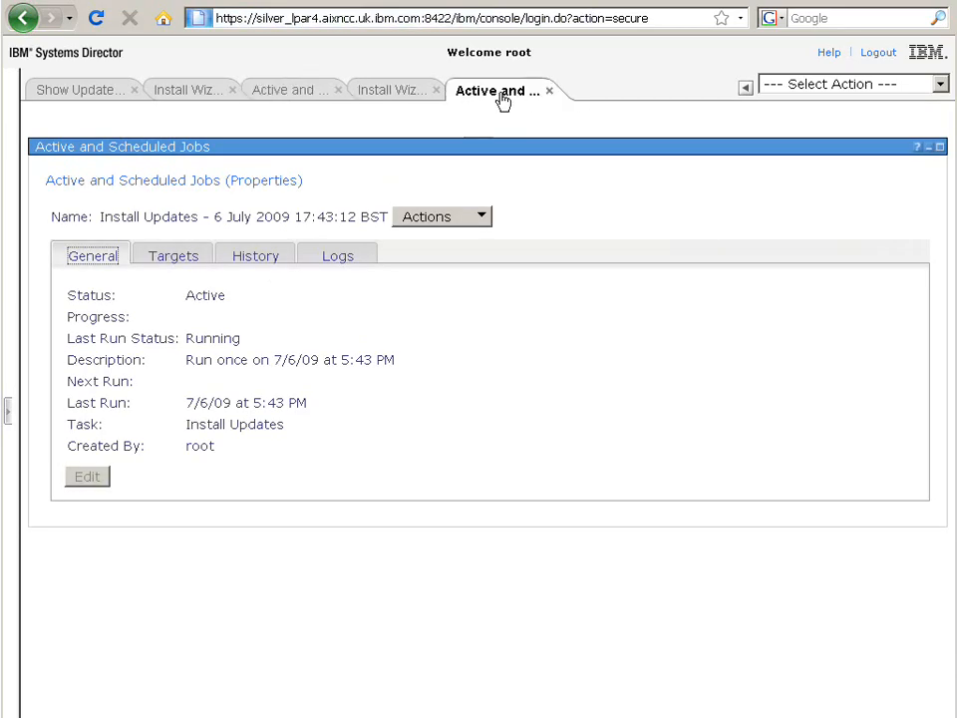
{"action": "left_click", "coordinate": [302, 93]}
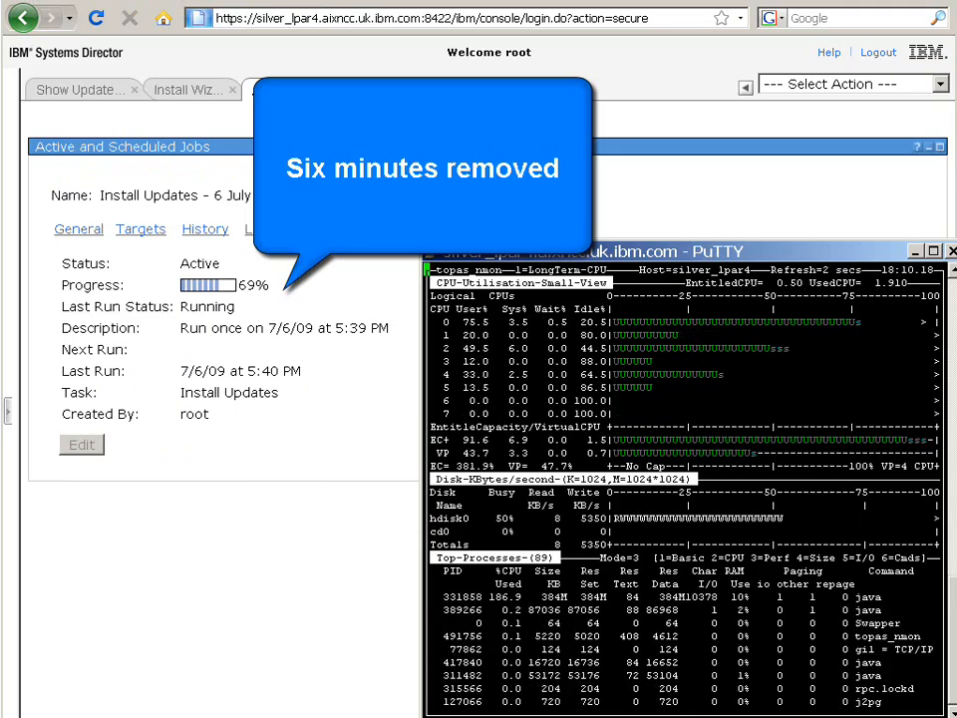
{"action": "left_click", "coordinate": [505, 96]}
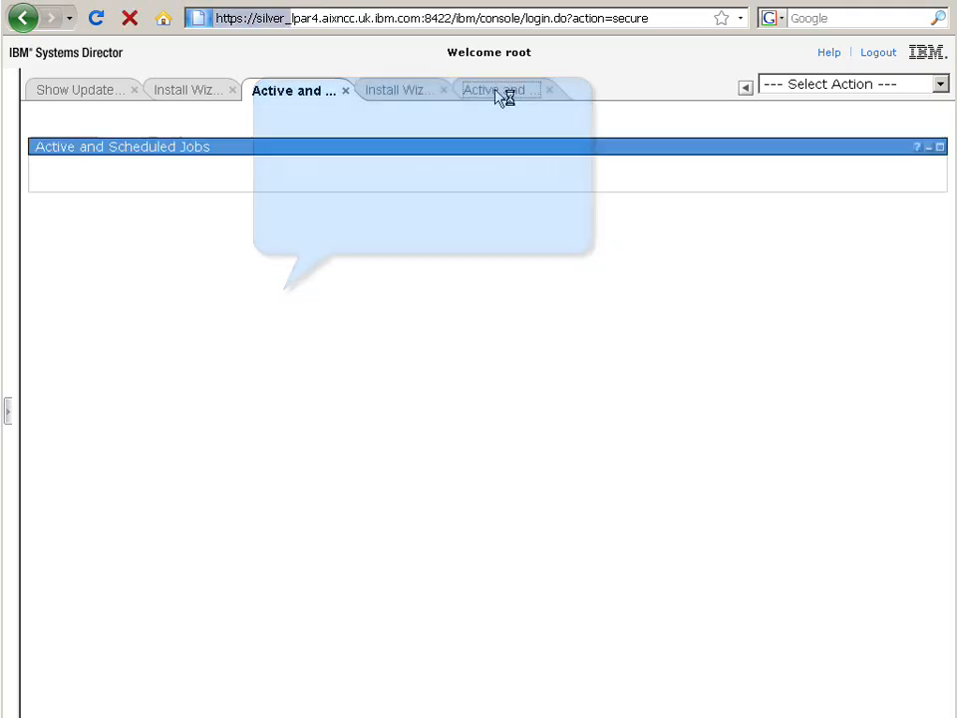
{"action": "left_click", "coordinate": [292, 97]}
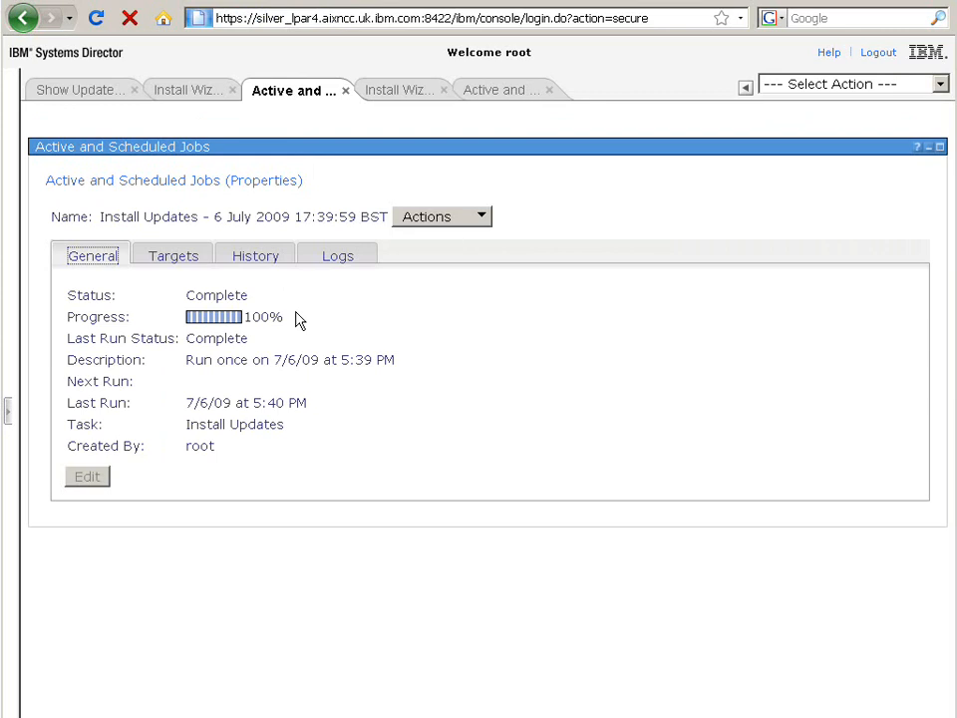
Step: Read the activation logs of both Install Updates jobs, then reopen the 17:39:59 job's general properties
{"action": "left_click", "coordinate": [336, 257]}
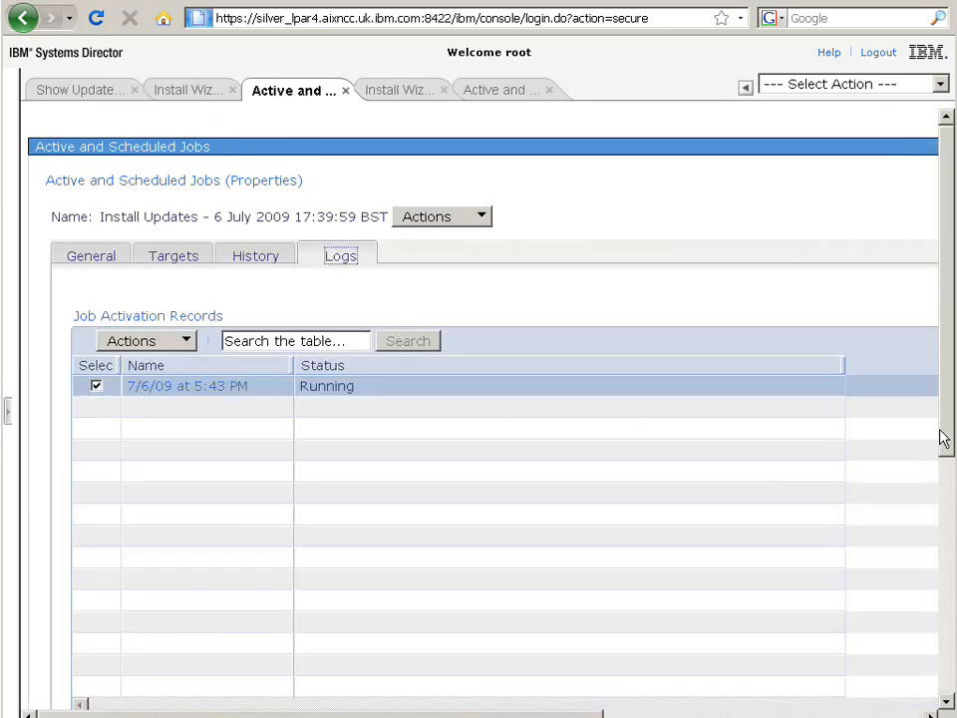
{"action": "left_click", "coordinate": [950, 594]}
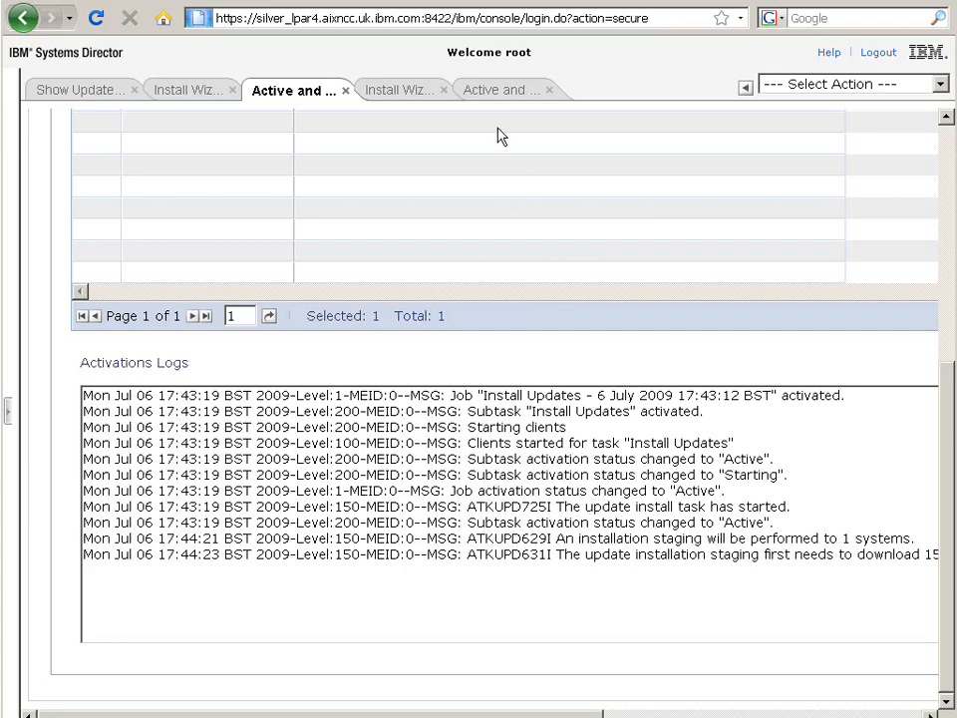
{"action": "left_click", "coordinate": [500, 94]}
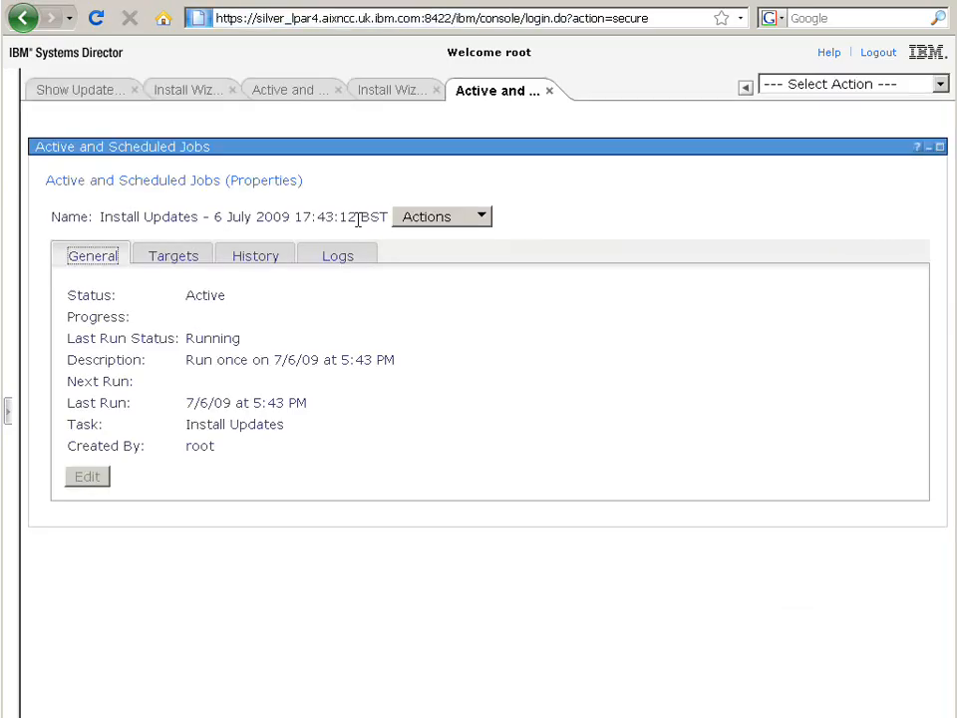
{"action": "left_click", "coordinate": [337, 258]}
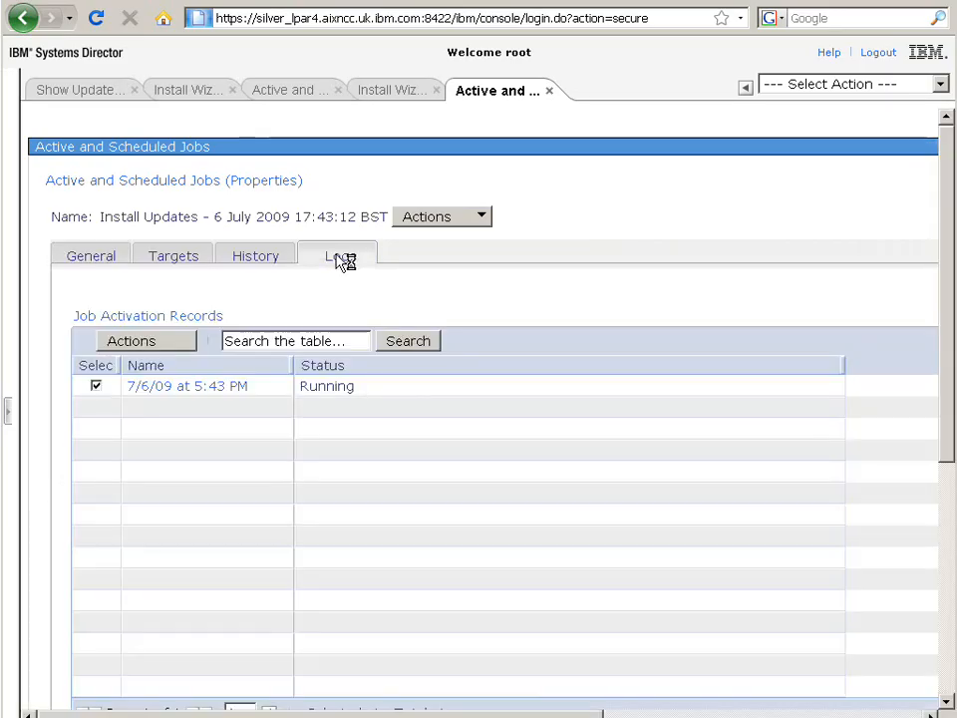
{"action": "left_click", "coordinate": [947, 670]}
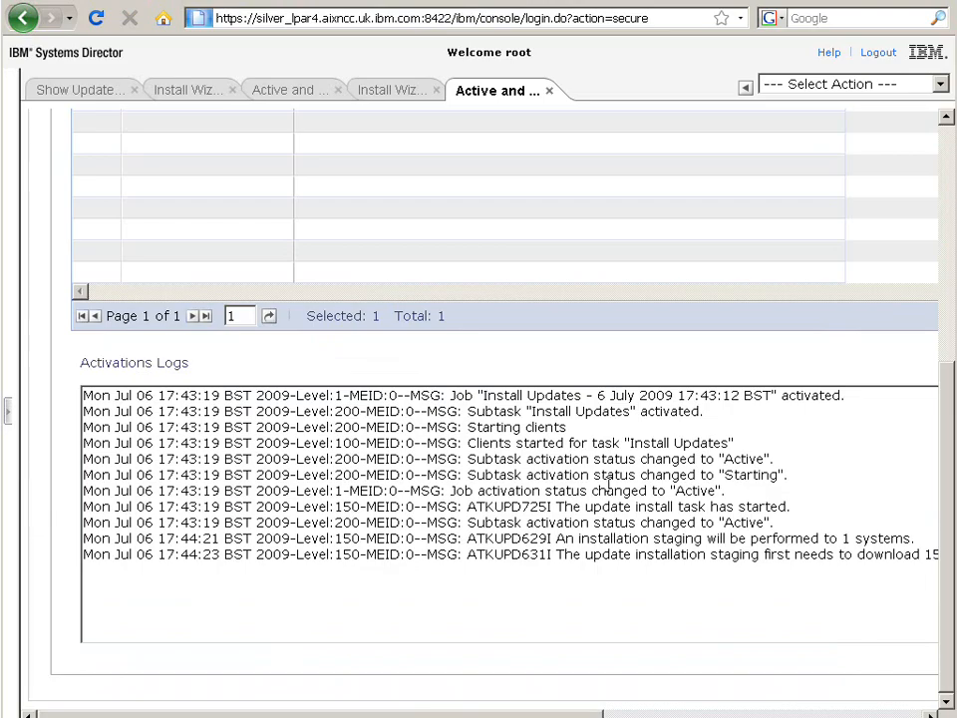
{"action": "left_click", "coordinate": [283, 91]}
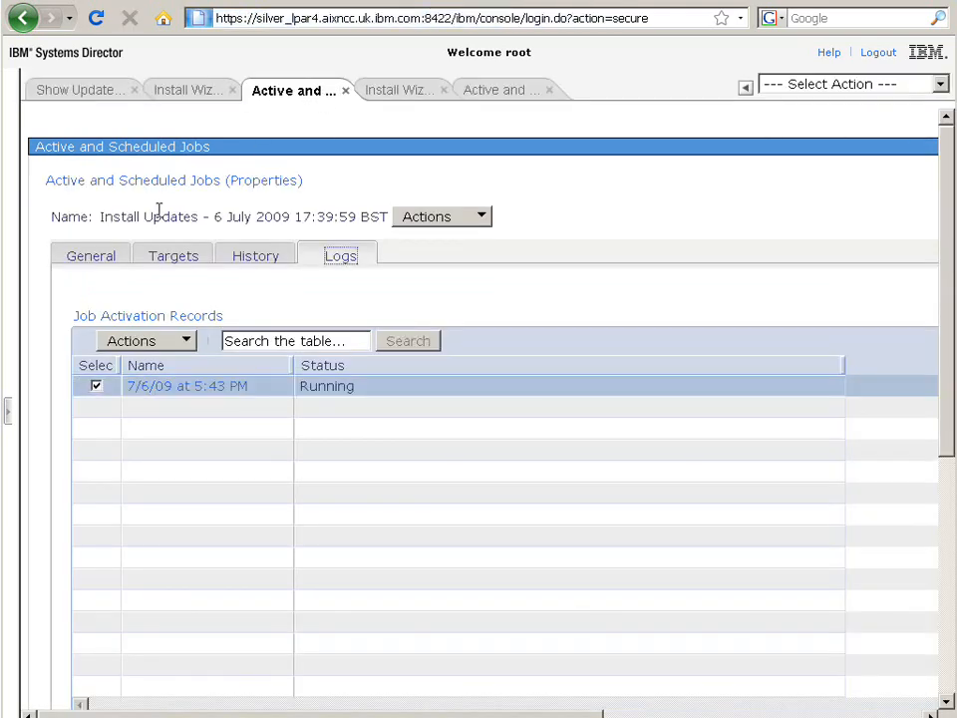
{"action": "left_click", "coordinate": [102, 257]}
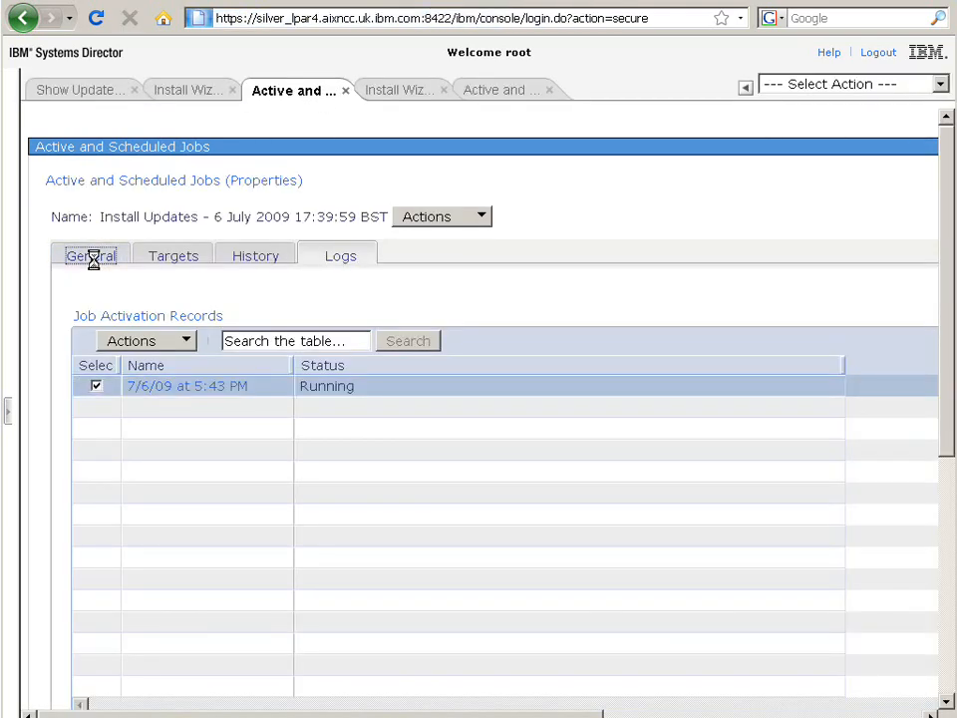